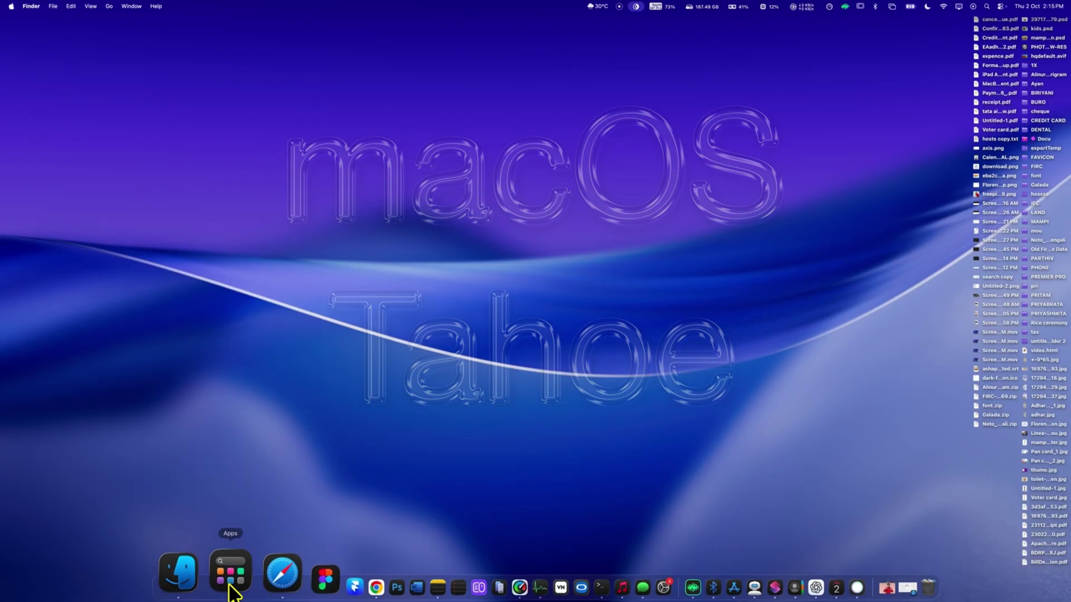
- Open the Applications panel and switch its app list to icon layout
click(211, 585)
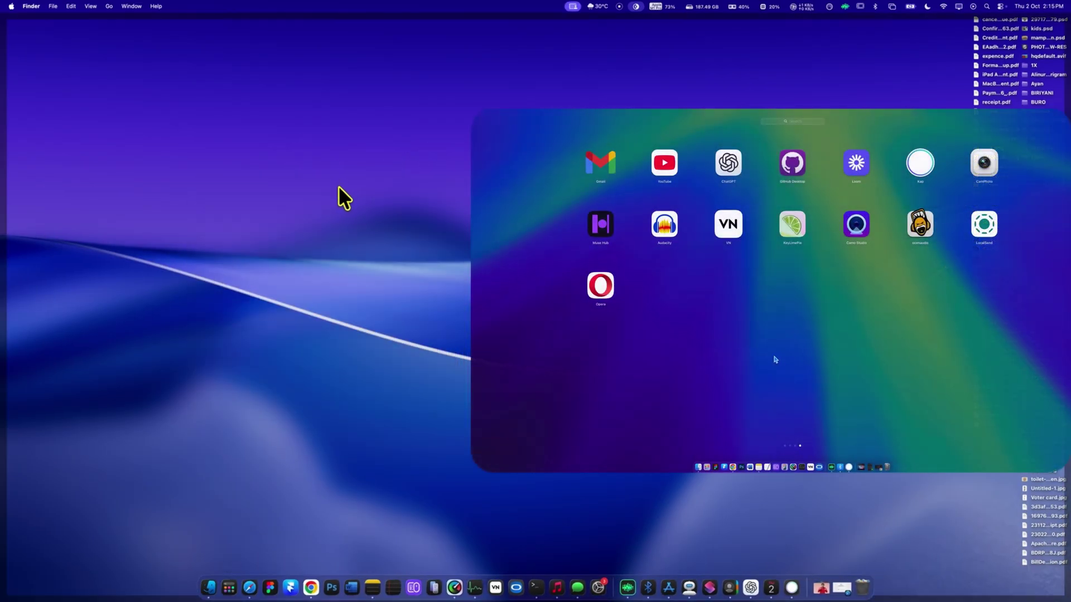
click(228, 586)
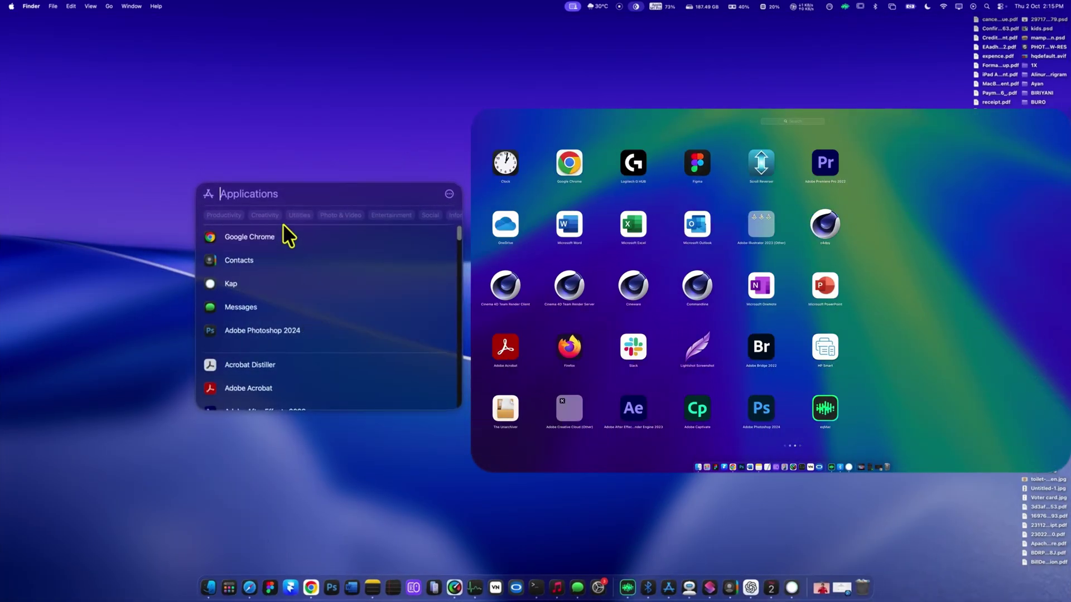
click(449, 194)
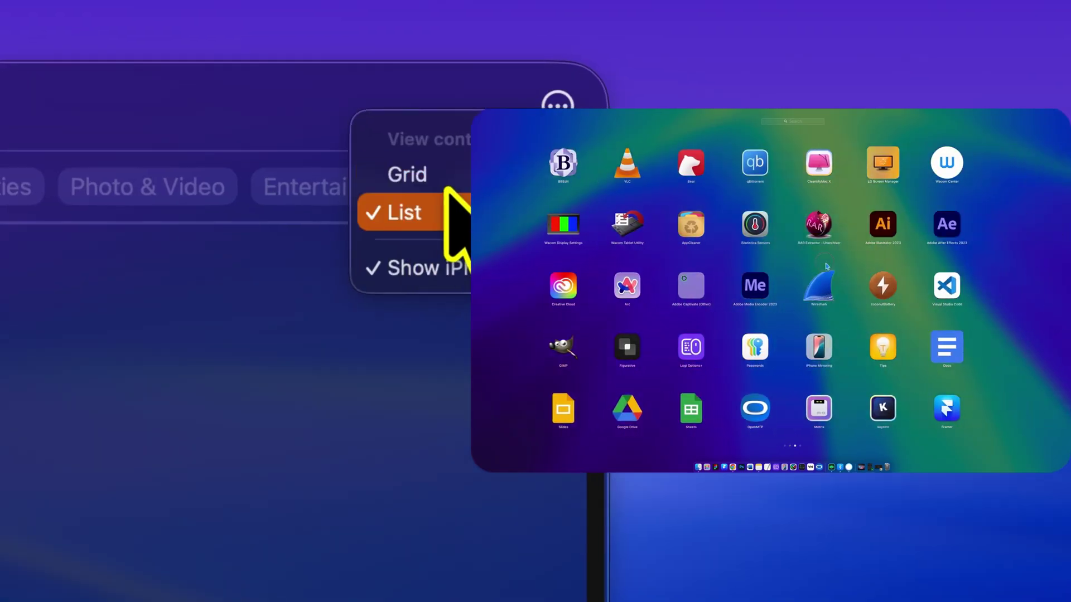
click(446, 192)
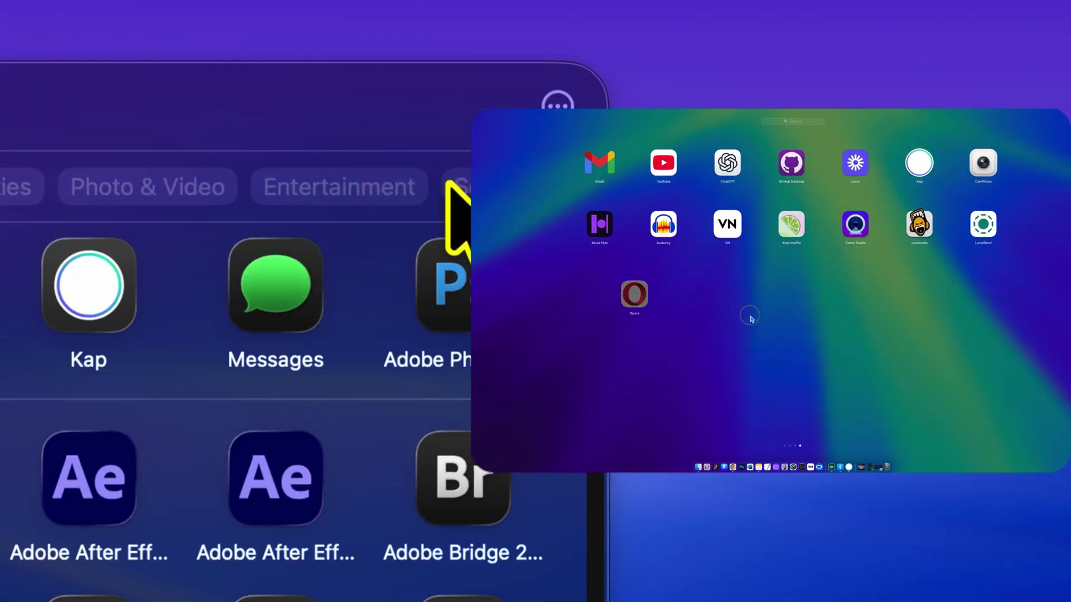
- Scroll the app grid, pick up the Acrobat Distiller icon and drop it back in place
scroll(340, 277, down, 15)
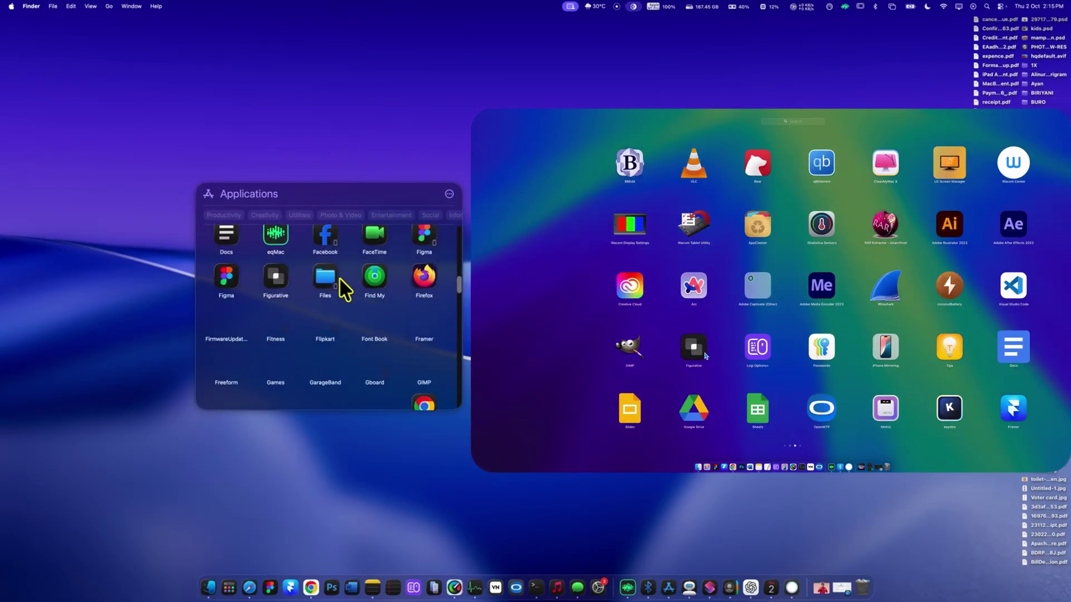
scroll(338, 280, up, 5)
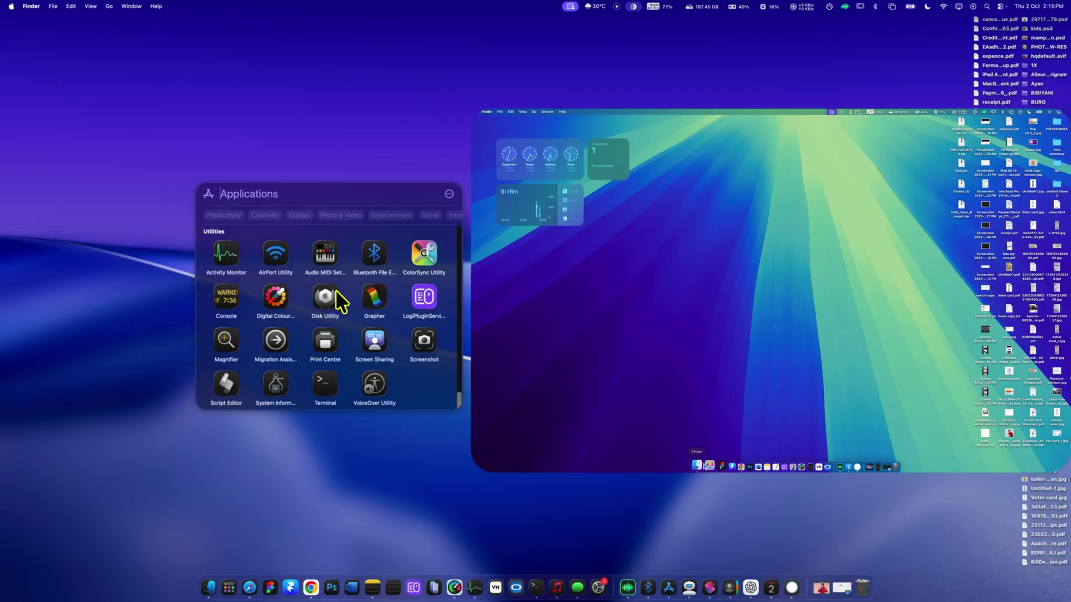
scroll(339, 301, up, 5)
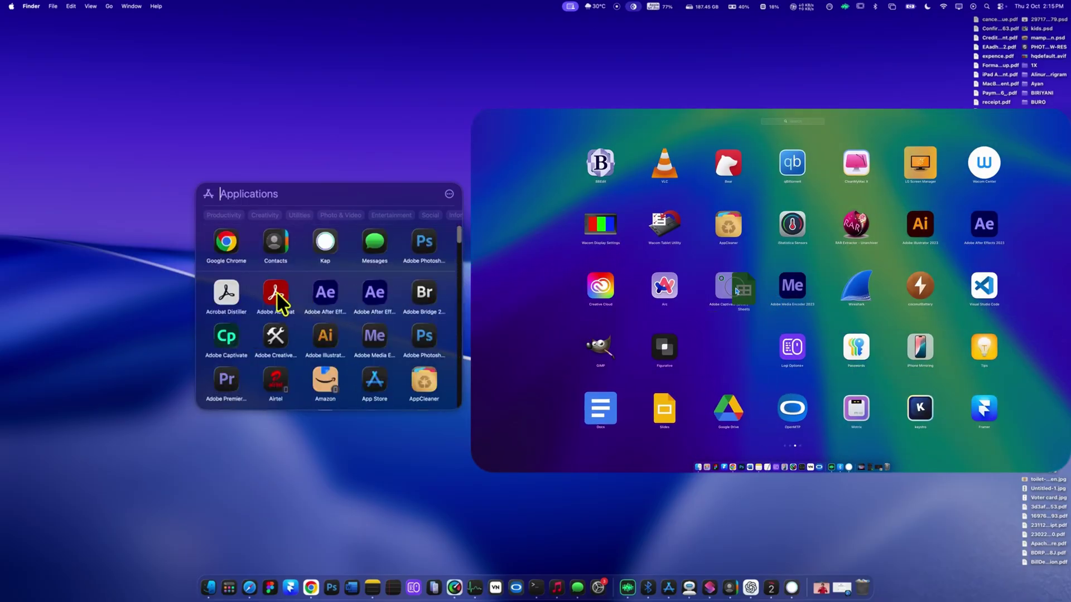
mouse_move(226, 295)
mouse_down()
mouse_move(322, 290)
mouse_move(321, 340)
mouse_move(240, 321)
mouse_move(222, 299)
mouse_up()
drag(220, 250, 211, 227)
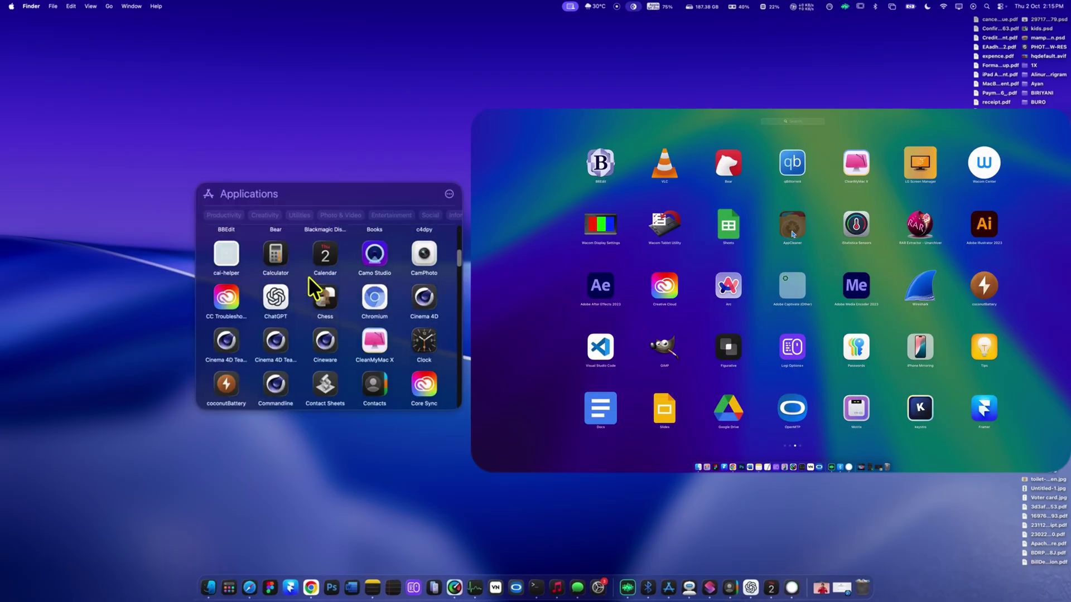
scroll(308, 278, down, 3)
scroll(268, 234, up, 3)
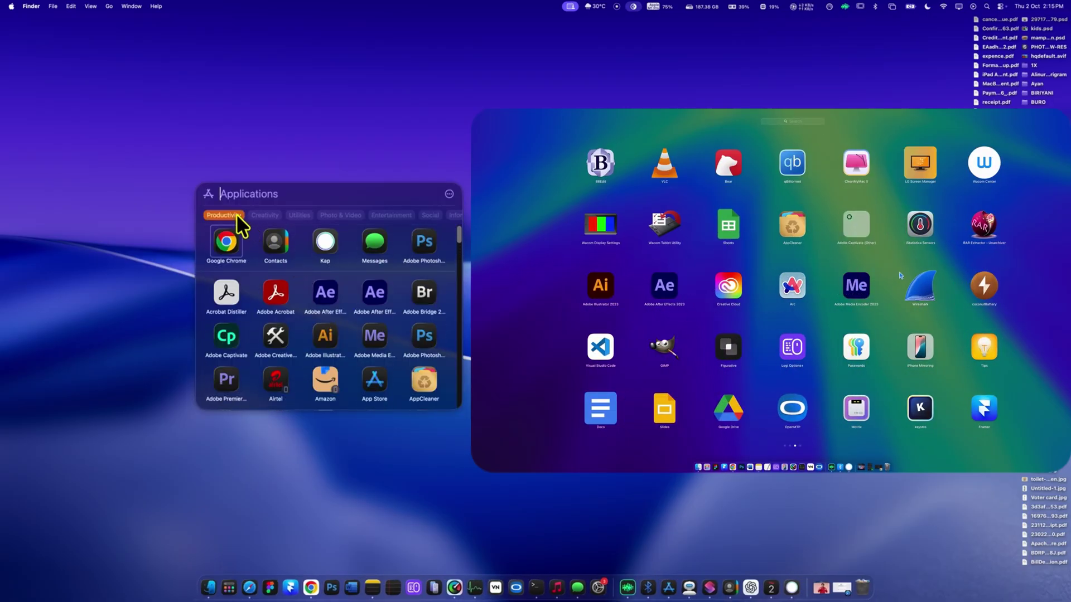
- Filter the grid to the Productivity category and scroll across it
click(236, 215)
click(236, 215)
scroll(336, 218, right, 3)
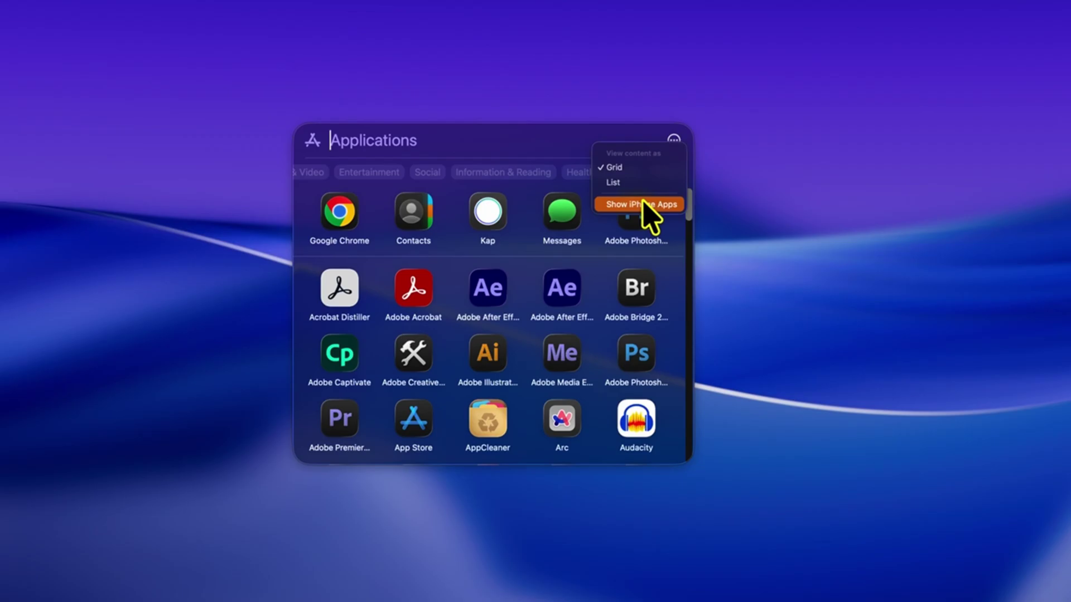
- Scroll down through the grid, which now lists iPhone apps such as Airtel and Amazon
scroll(450, 438, down, 1)
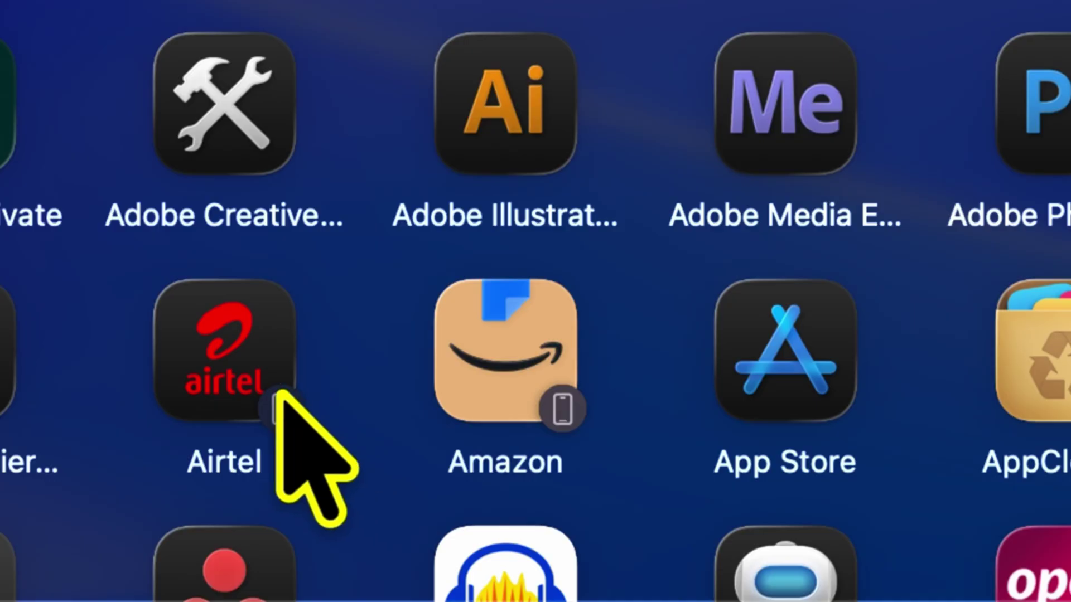
scroll(279, 393, down, 8)
scroll(353, 394, down, 15)
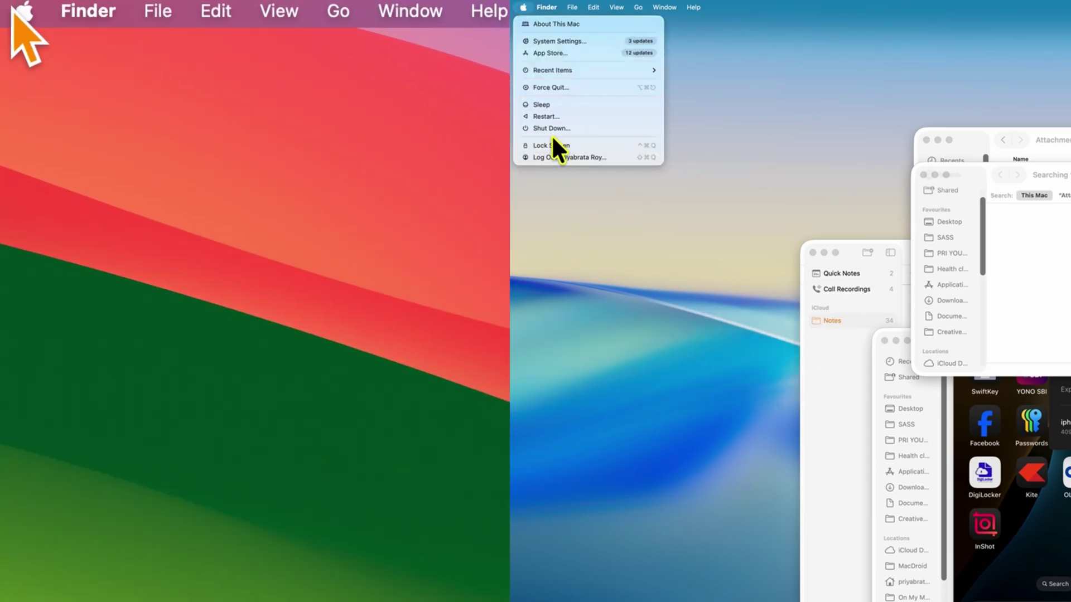
- Compare the Apple, Finder, File and Edit menus on the older system and Tahoe
click(22, 10)
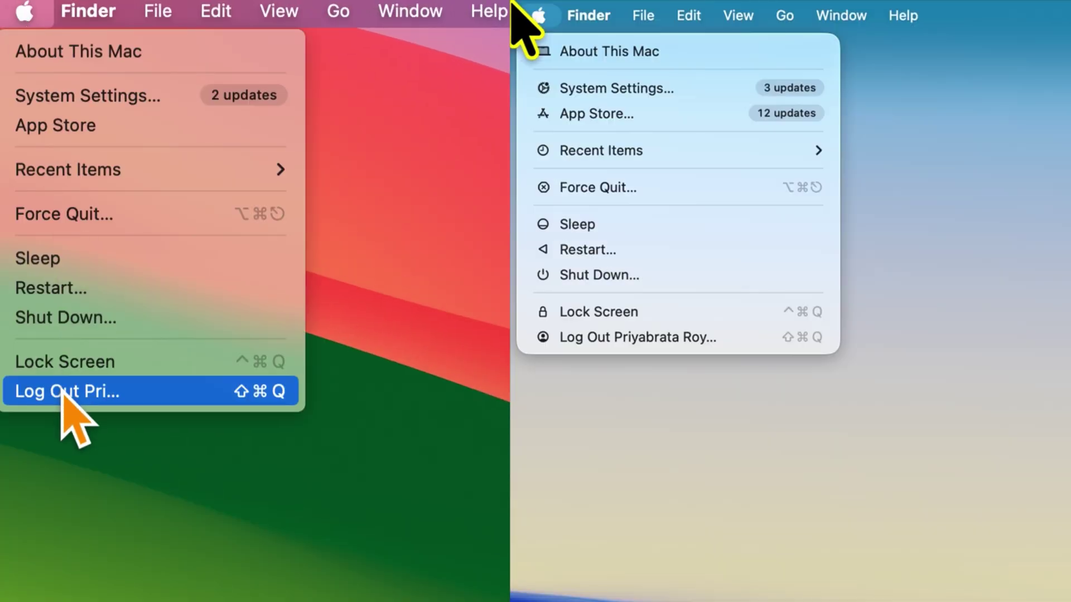
mouse_move(88, 14)
mouse_move(155, 11)
mouse_move(592, 9)
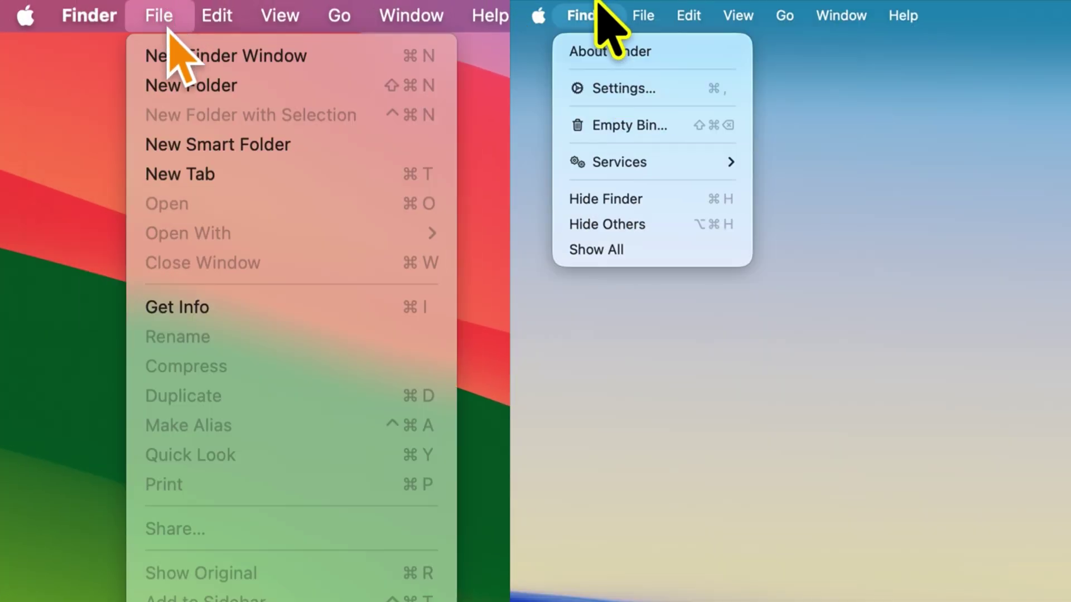
mouse_move(217, 11)
mouse_move(647, 8)
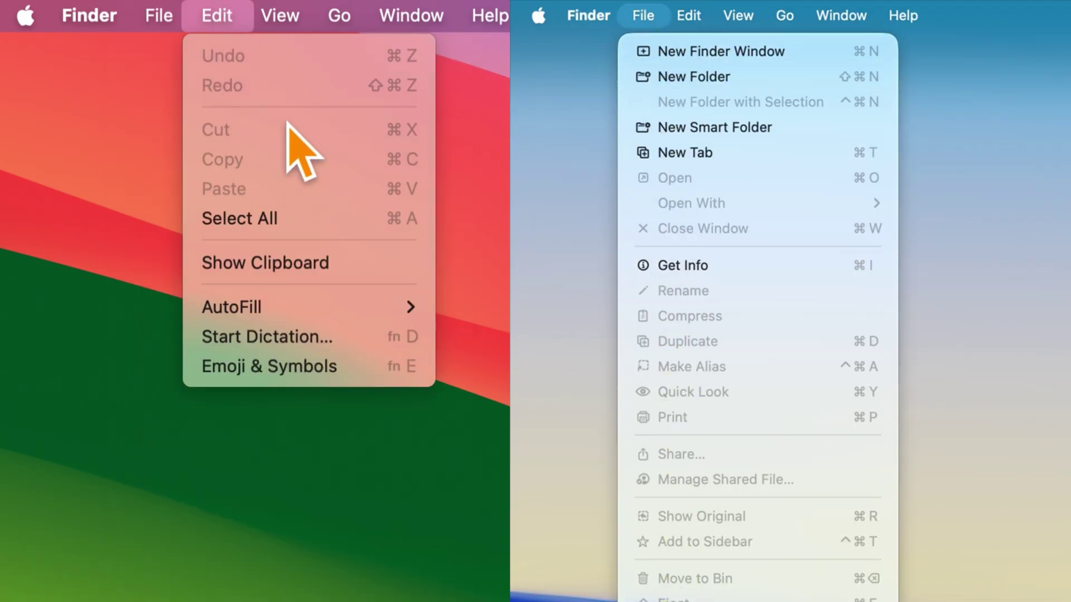
mouse_move(339, 17)
mouse_move(738, 17)
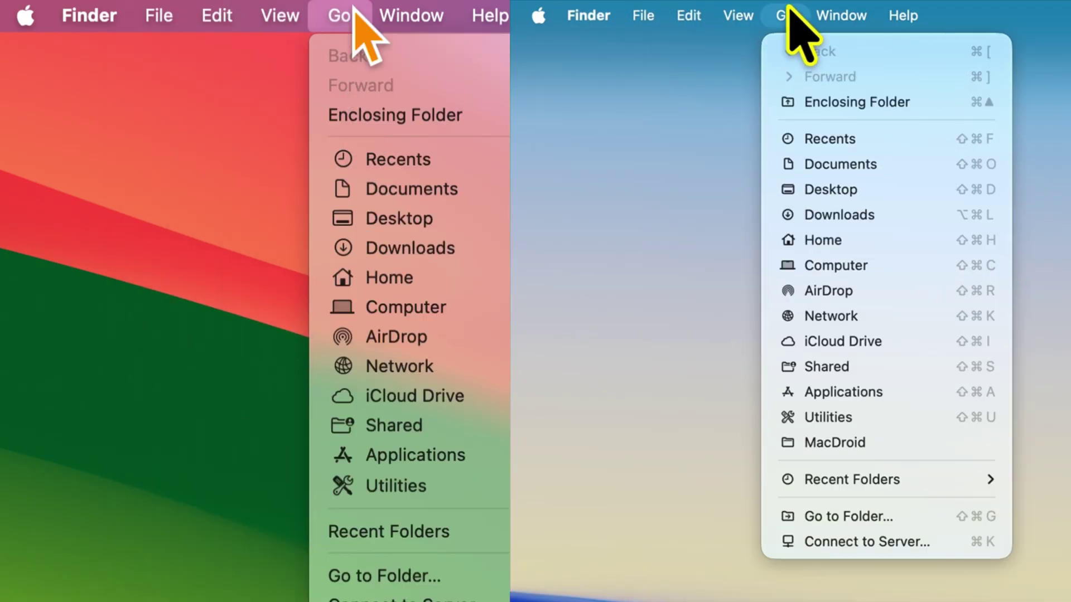
- Compare the desktop shortcut menu on Tahoe with the one on the older desktop
mouse_move(489, 15)
right_click(677, 246)
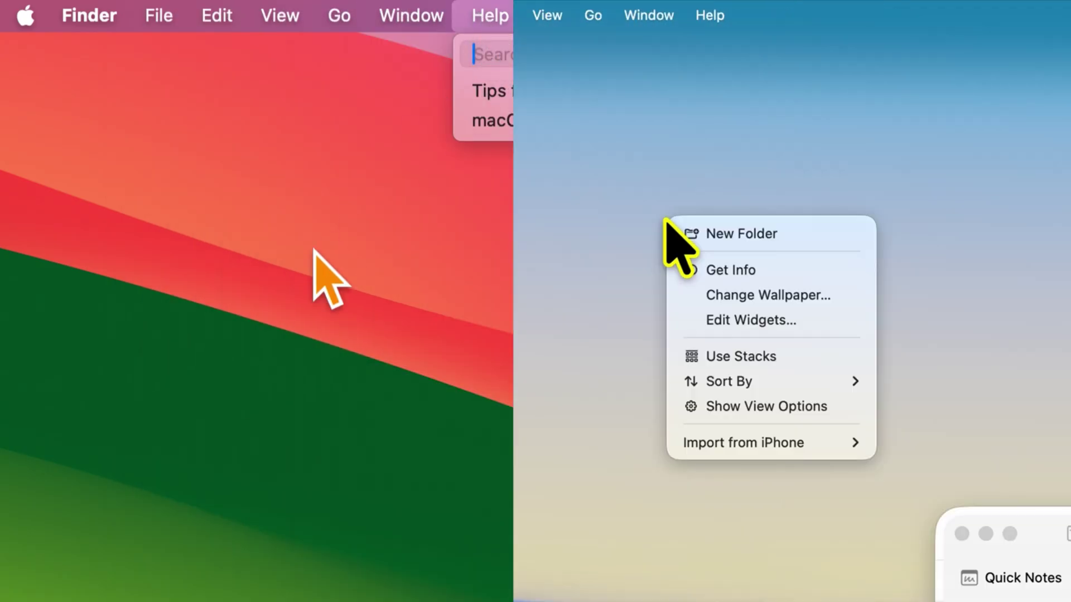
right_click(289, 275)
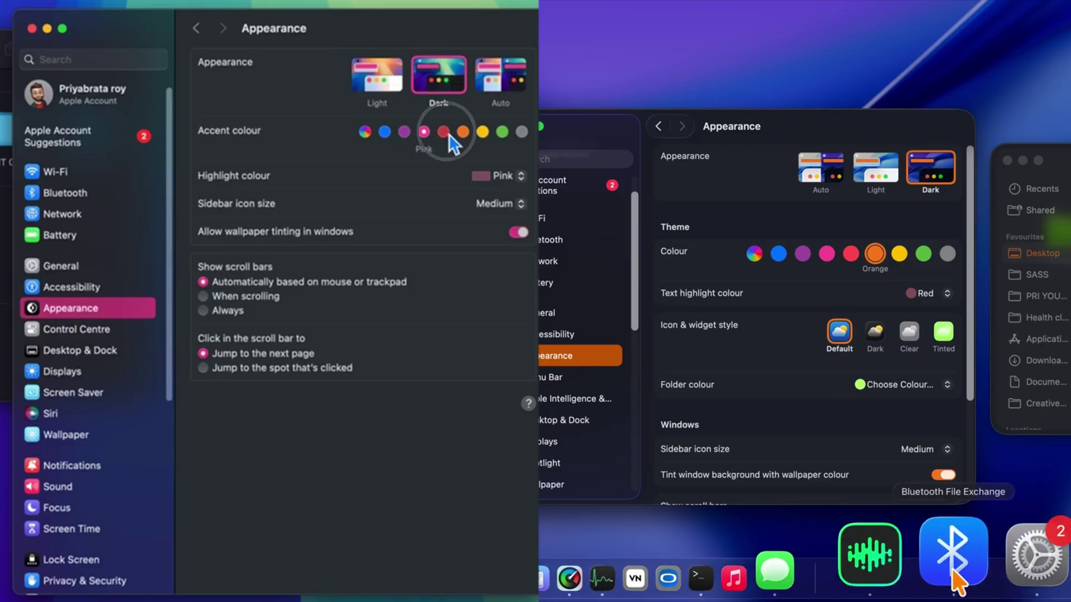
- Try Orange and Red accent colours and the Dark and Clear icon and widget styles
click(463, 131)
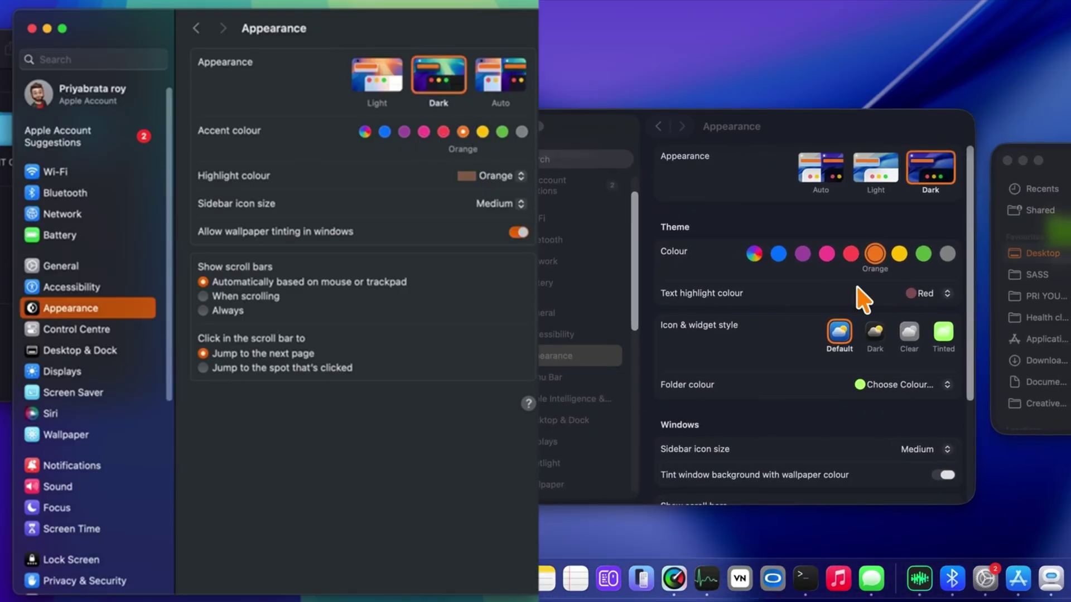
click(875, 333)
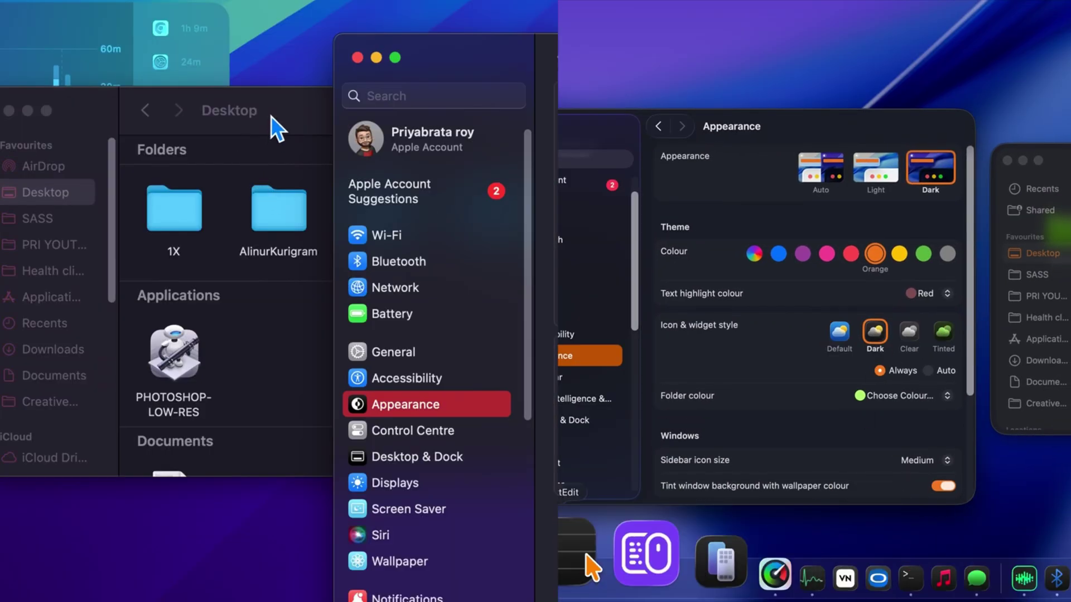
click(910, 332)
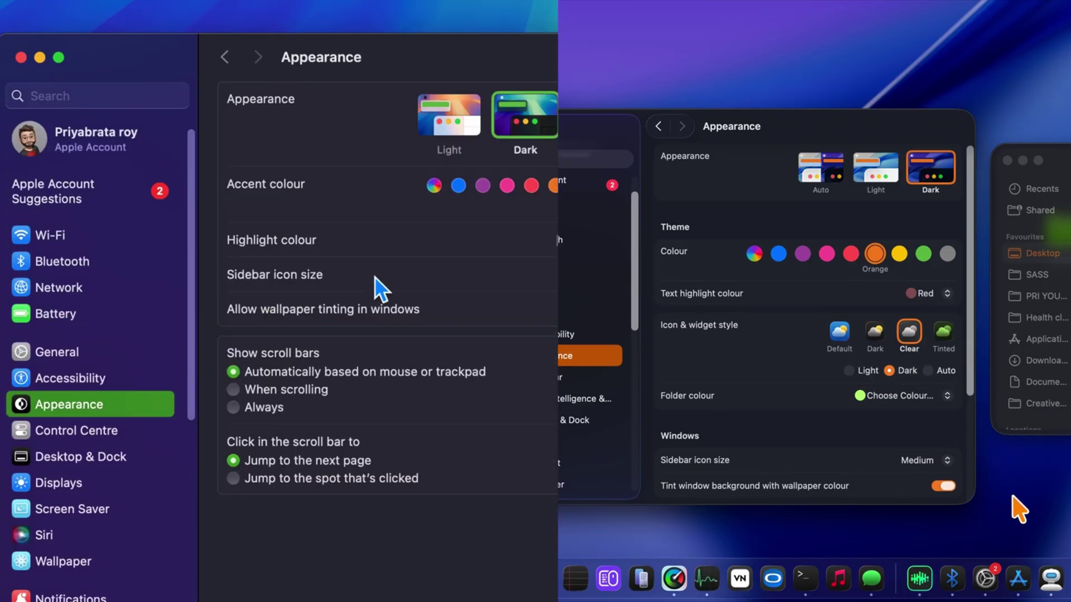
click(531, 185)
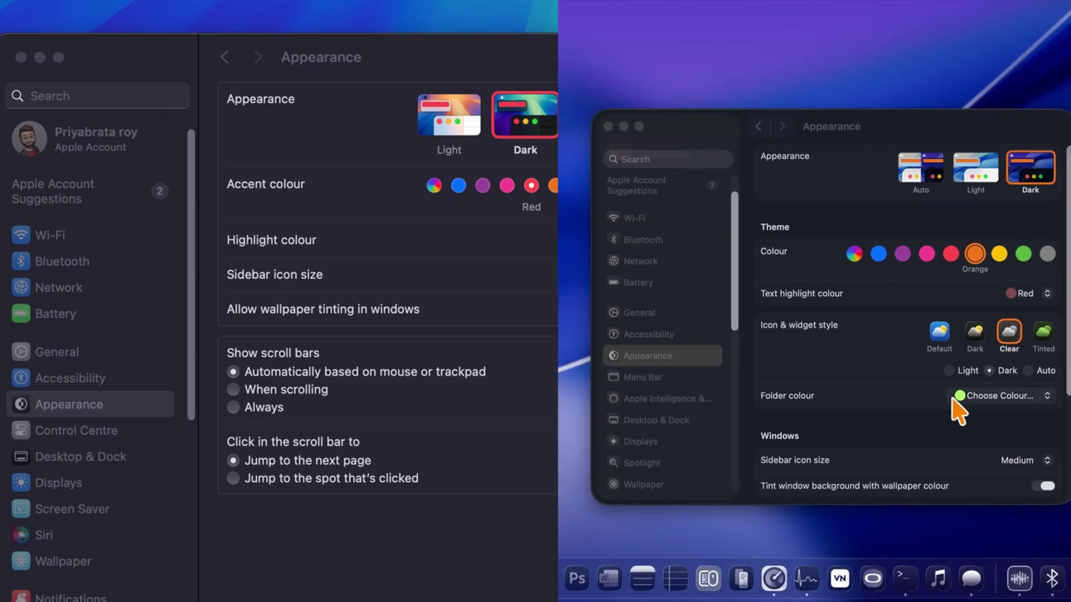
- Toggle the icon style variant between Light and Dark, keeping Light
click(949, 373)
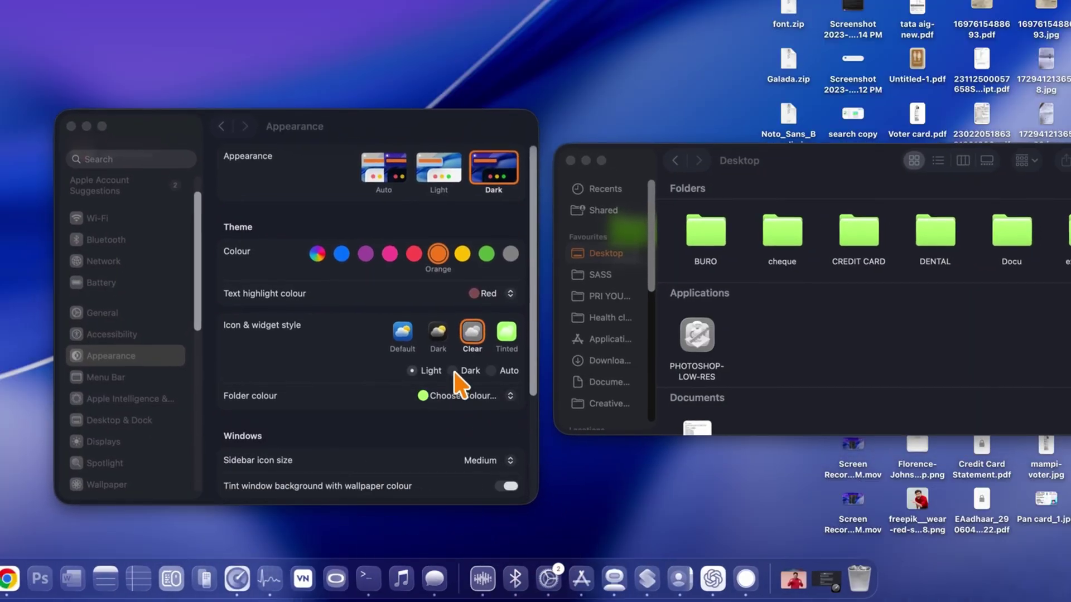
click(452, 372)
click(428, 372)
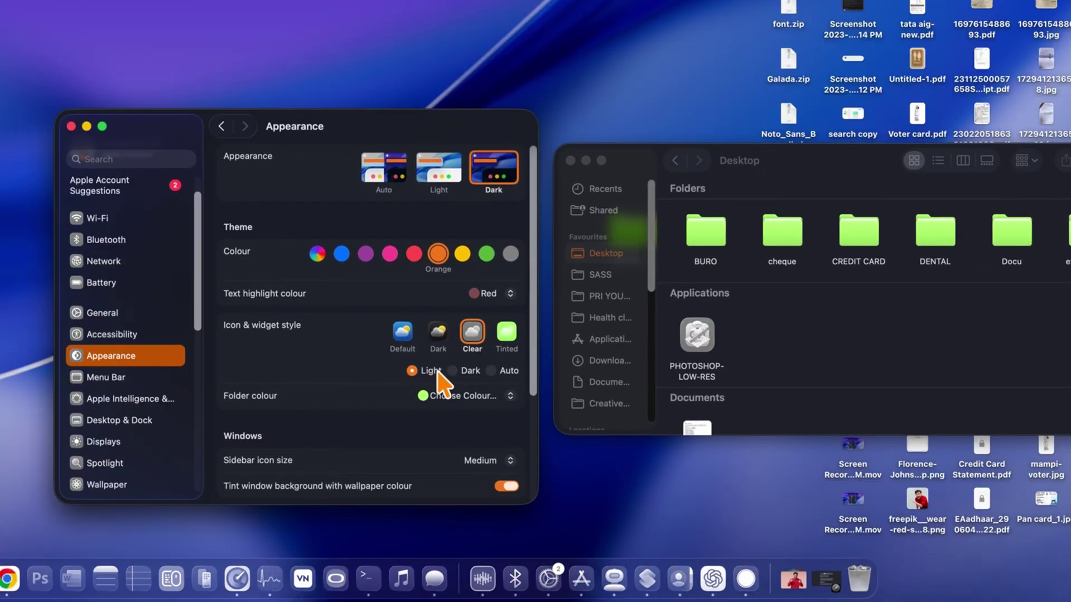
click(453, 373)
click(426, 372)
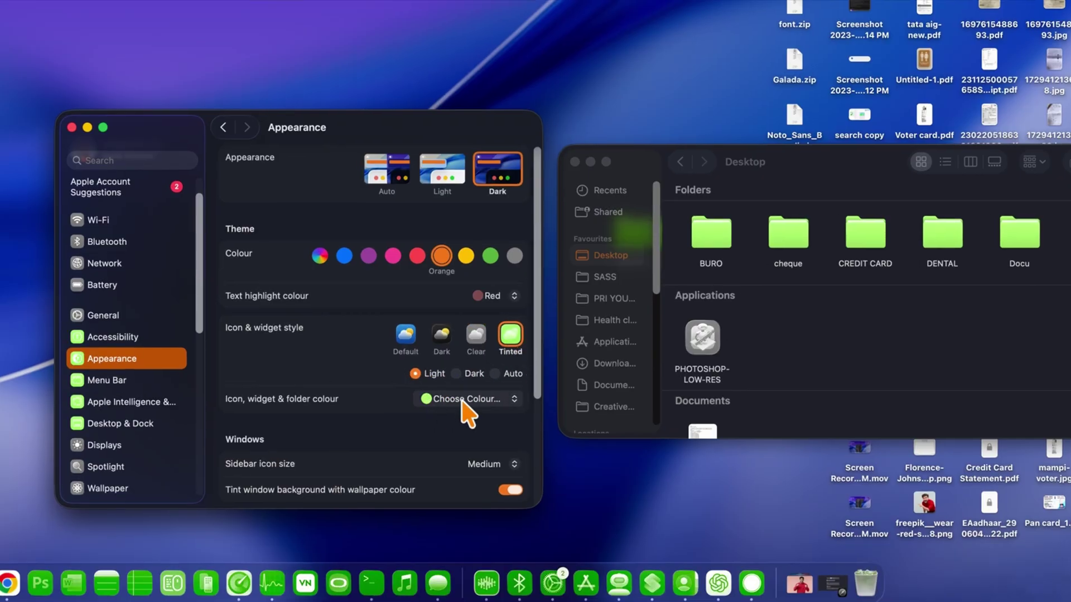
- Try Pink, then a custom blue colour for icons, widgets and folders
click(462, 363)
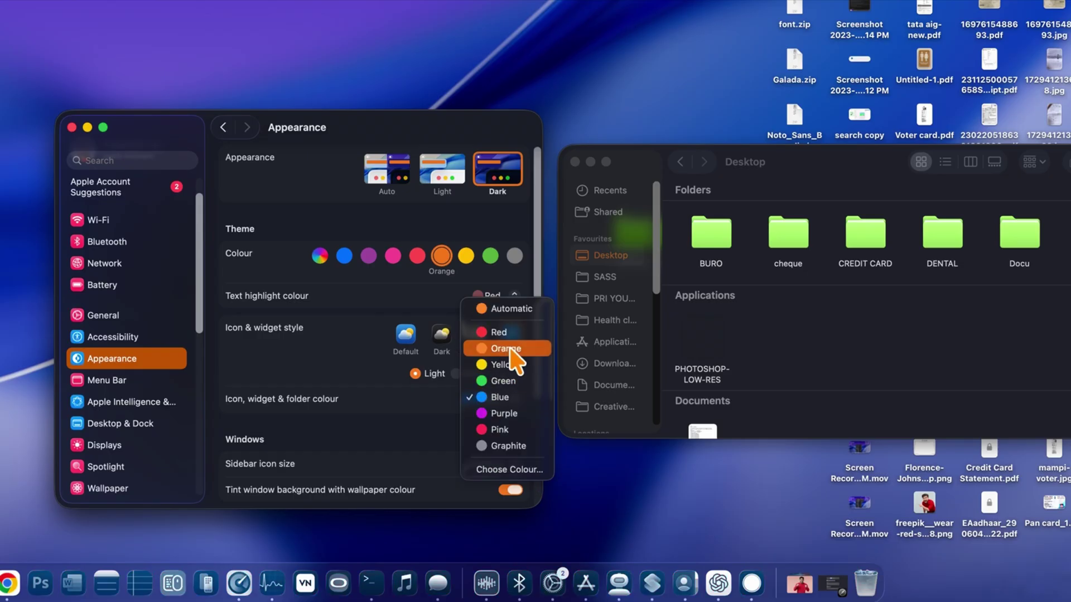
click(485, 399)
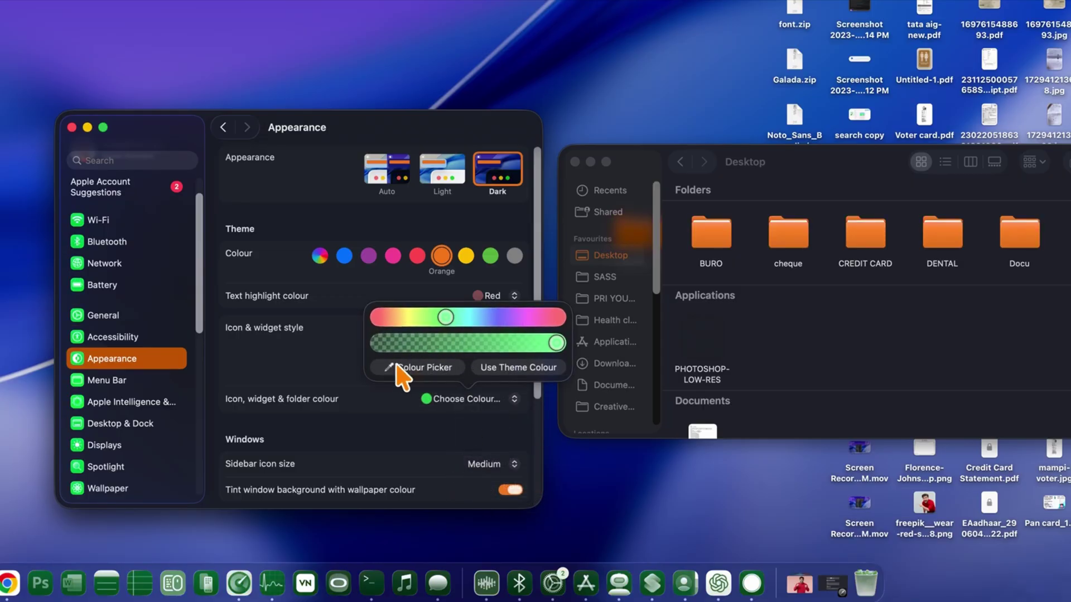
click(398, 369)
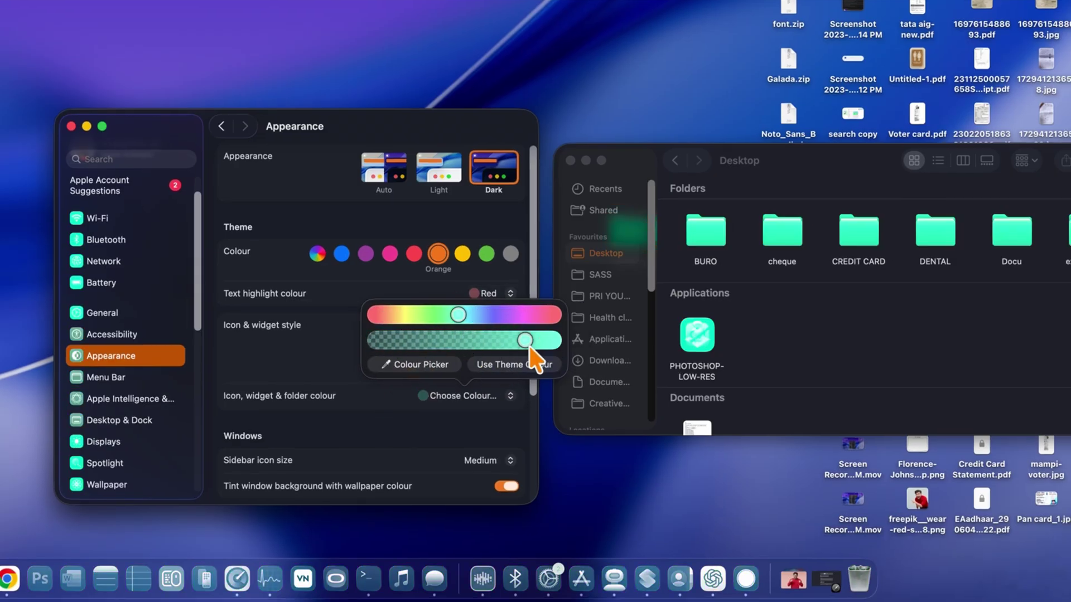
click(492, 318)
click(785, 173)
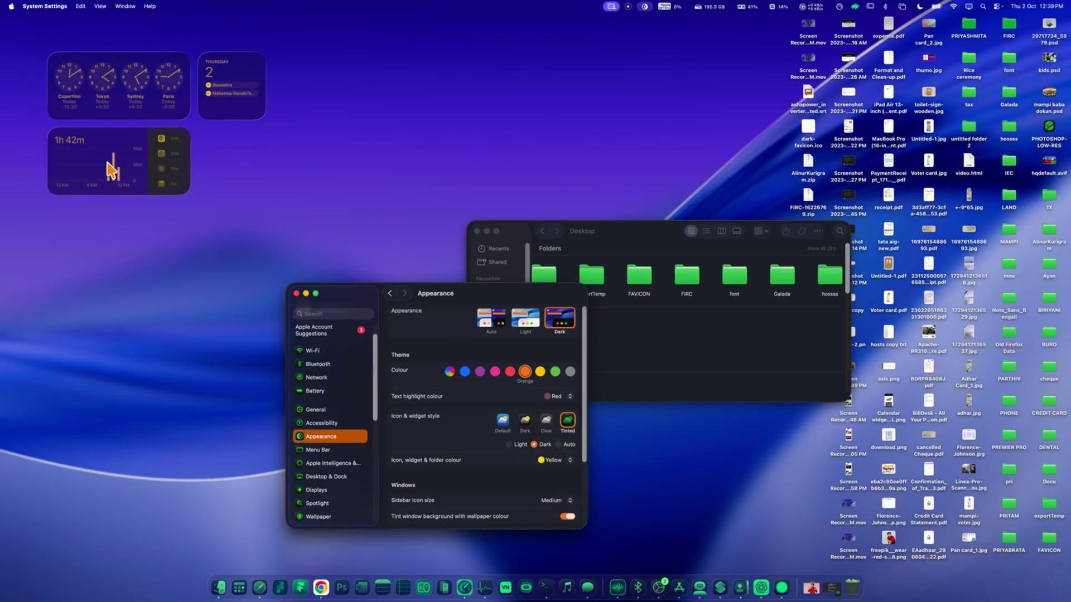
- Set the folder colour to Red, then give the Docu folder the disguised-face emoji
drag(335, 294, 306, 125)
click(528, 291)
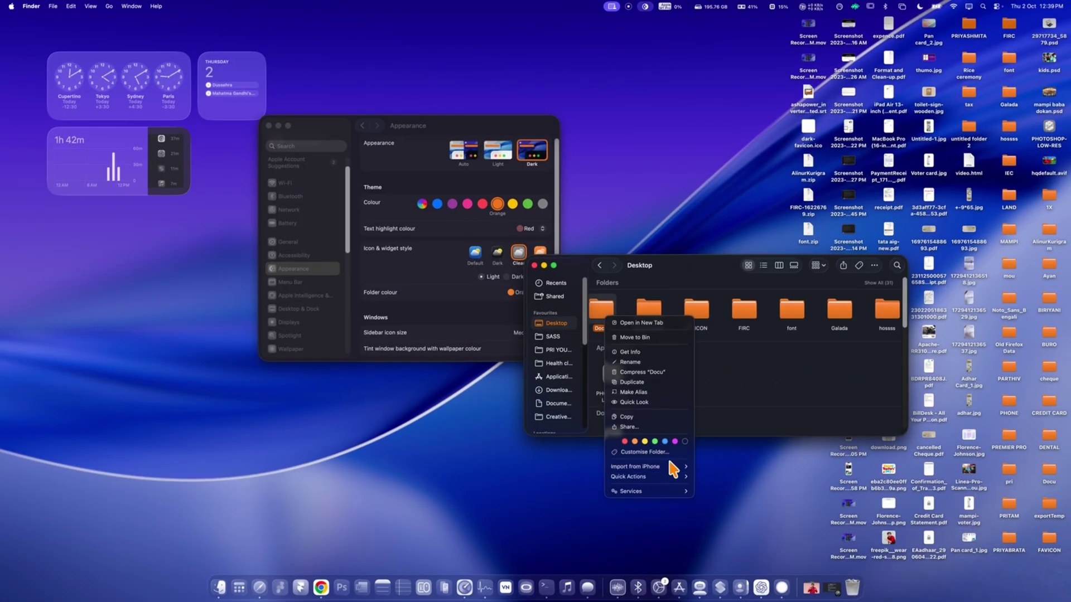
click(668, 453)
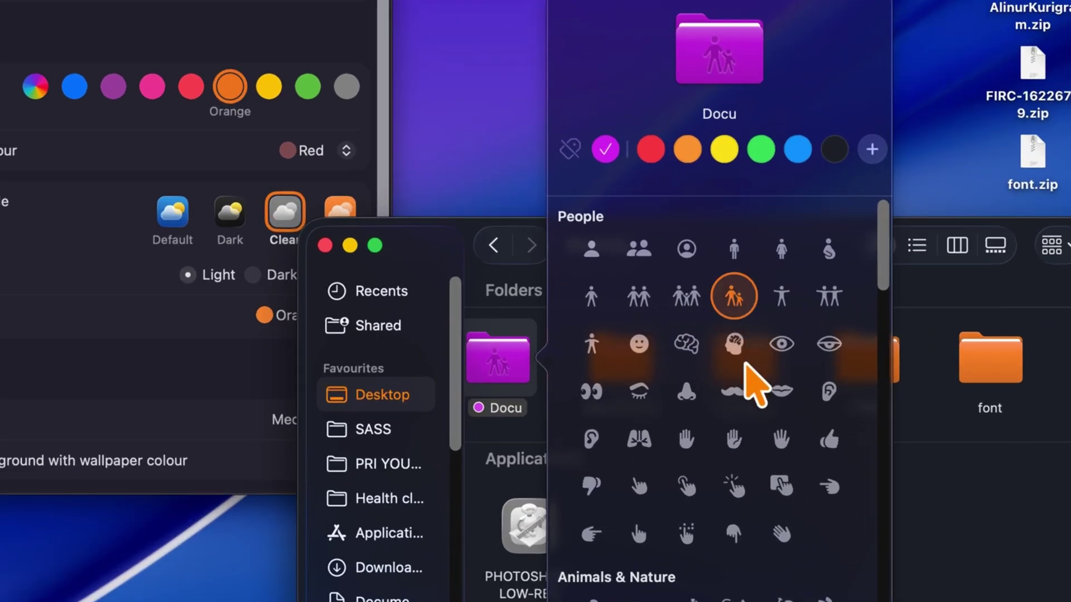
click(734, 391)
scroll(742, 418, down, 15)
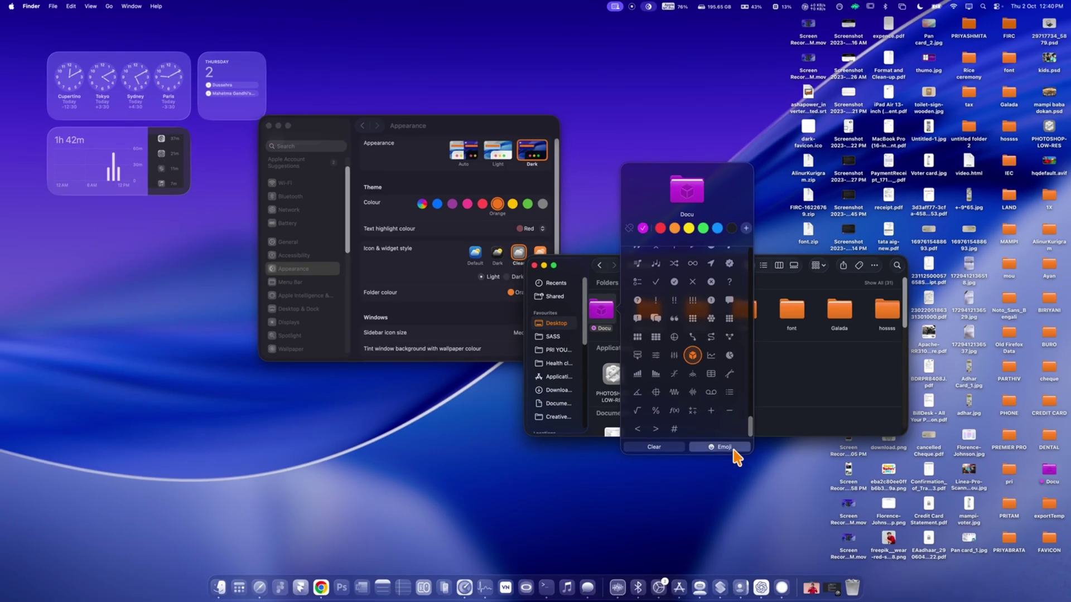
click(733, 450)
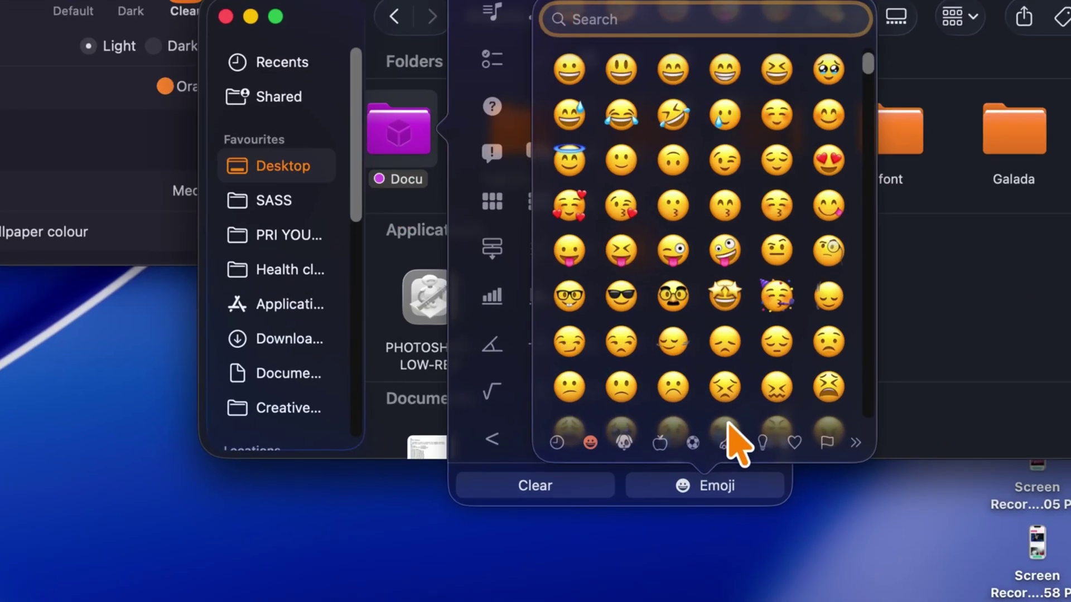
click(712, 369)
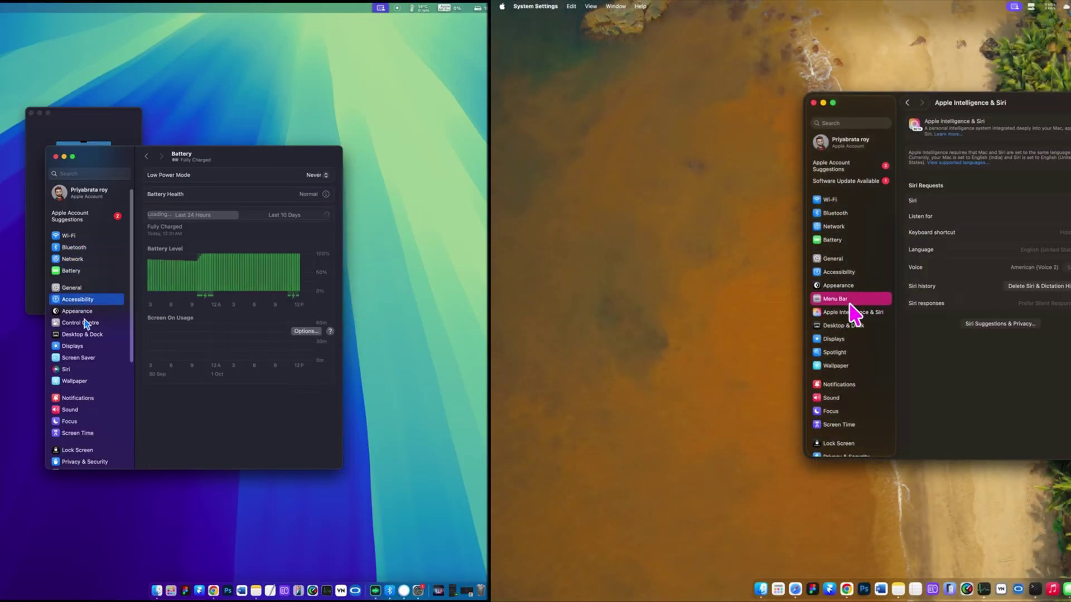
- Show Appearance settings on both systems, then Tahoe's Menu Bar settings and highlight colours
click(88, 306)
click(853, 310)
click(84, 313)
click(772, 235)
click(920, 262)
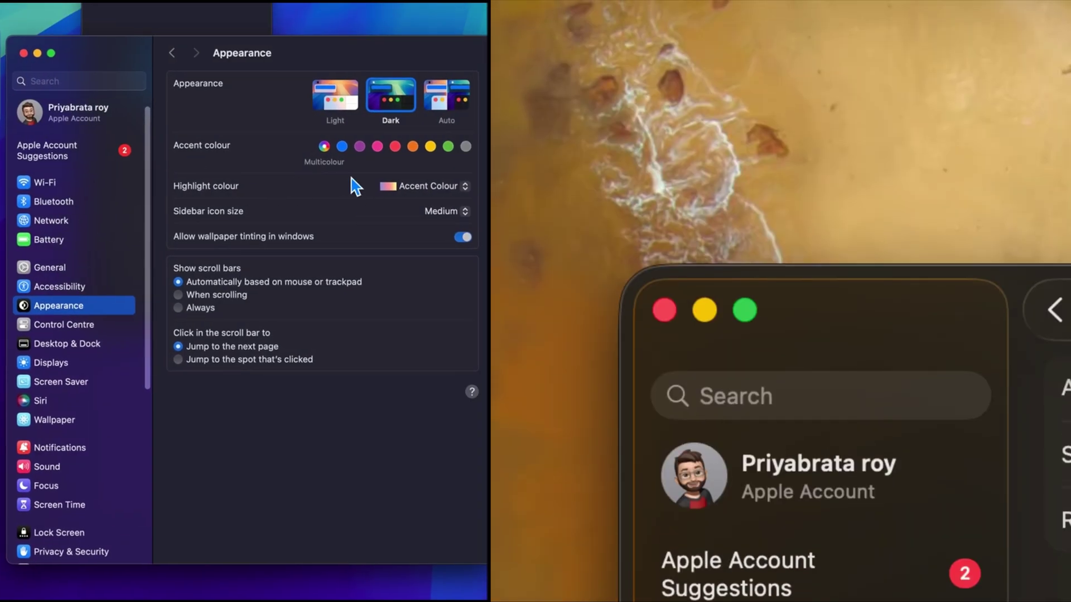
click(430, 187)
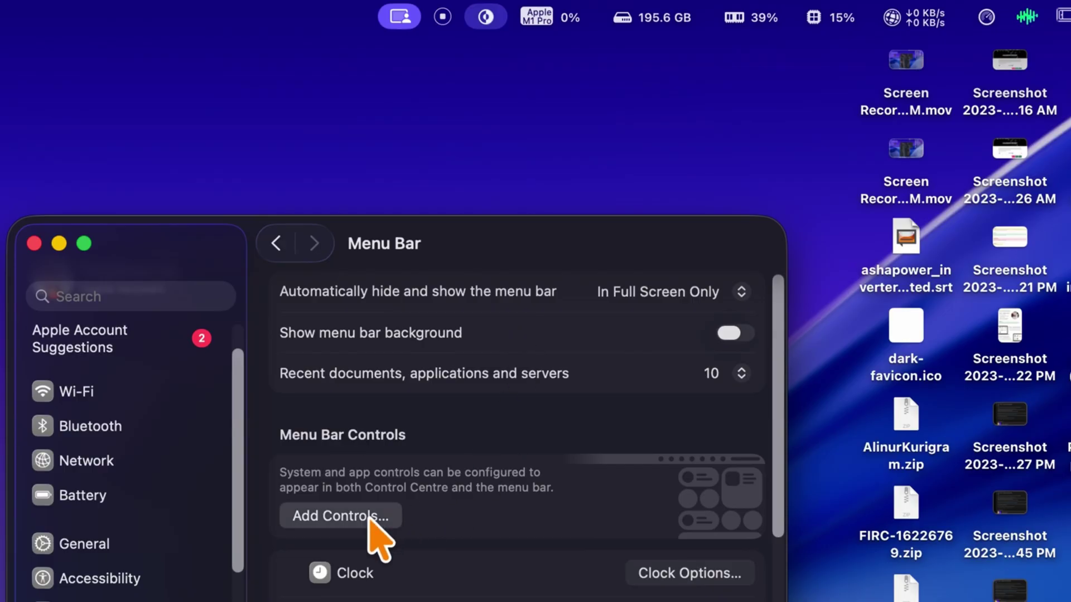
- In the menu bar controls gallery, place Stage Manager in the menu bar, then remove it
click(369, 518)
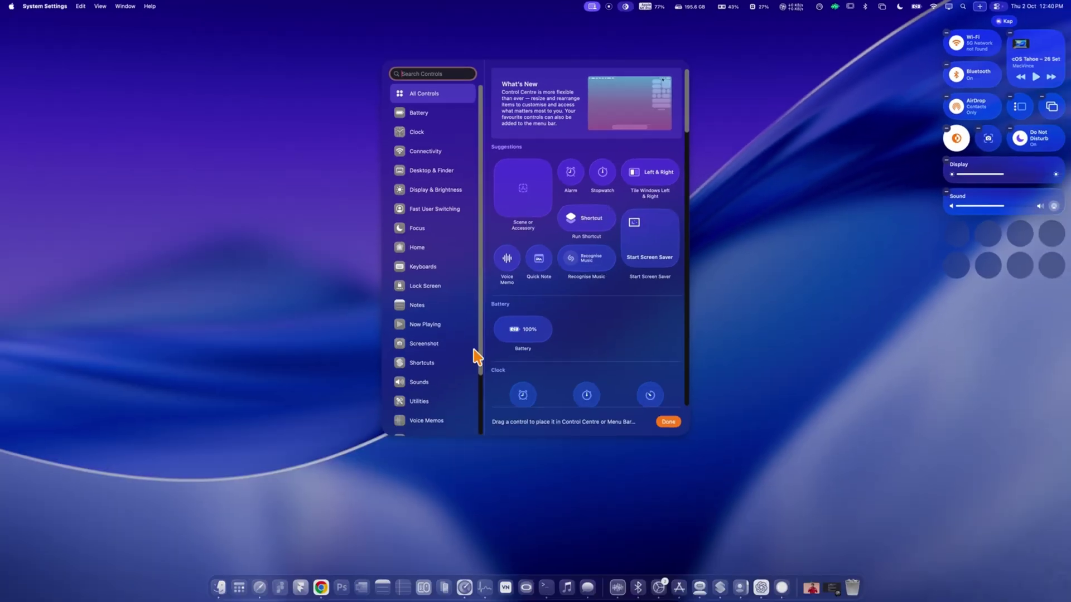
click(435, 115)
right_click(539, 96)
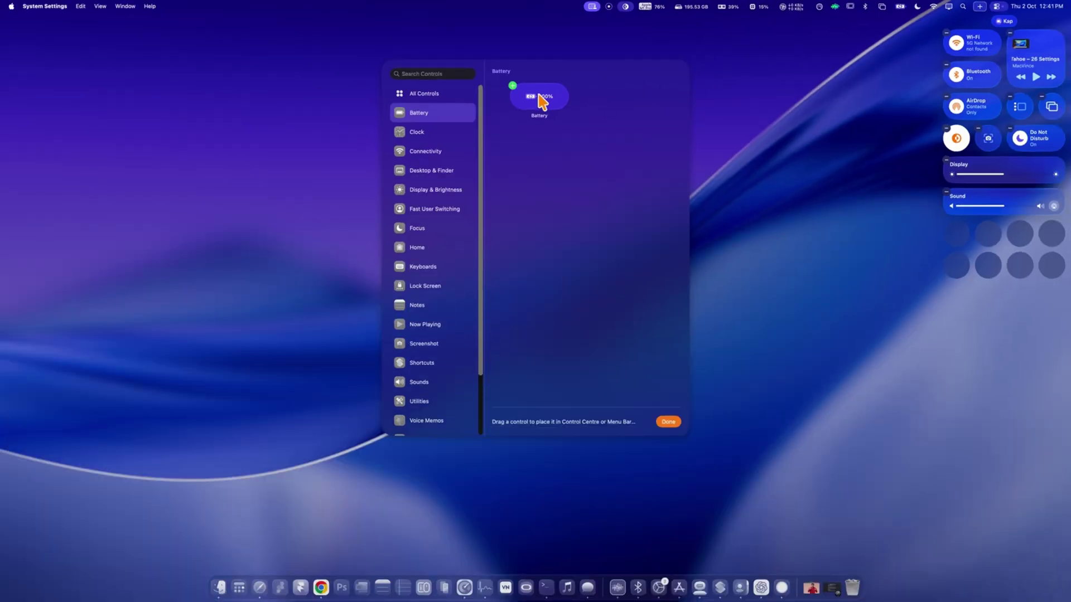
click(470, 155)
click(452, 172)
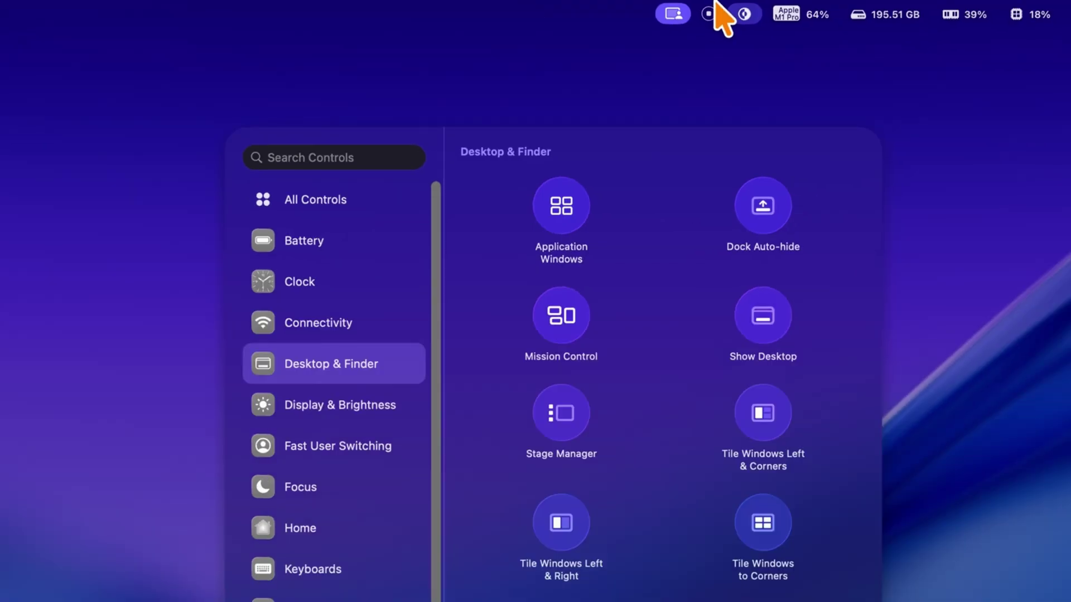
drag(556, 353, 660, 7)
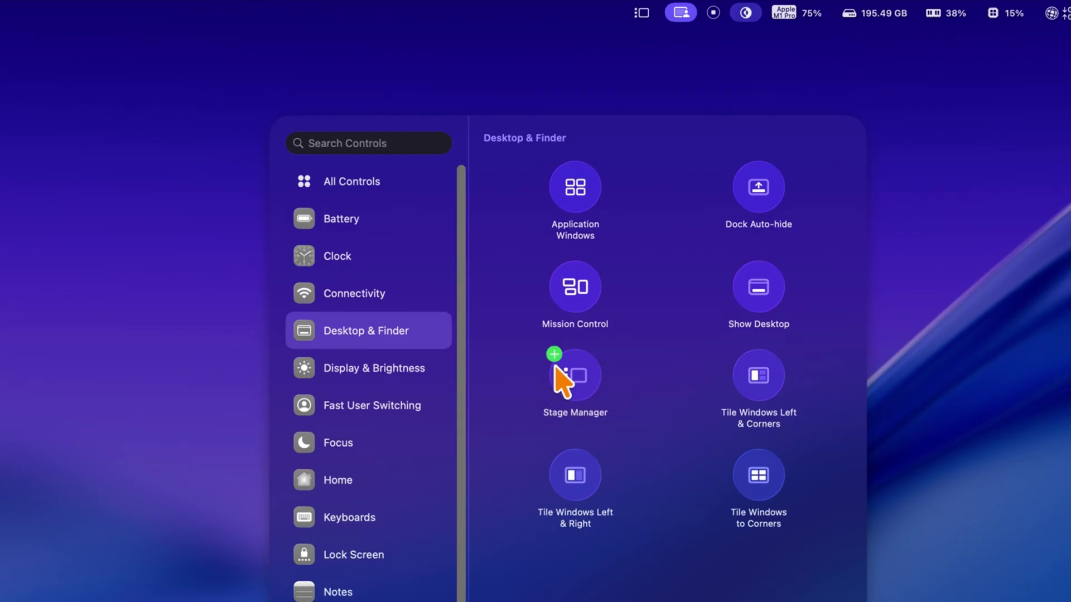
drag(559, 375, 589, 416)
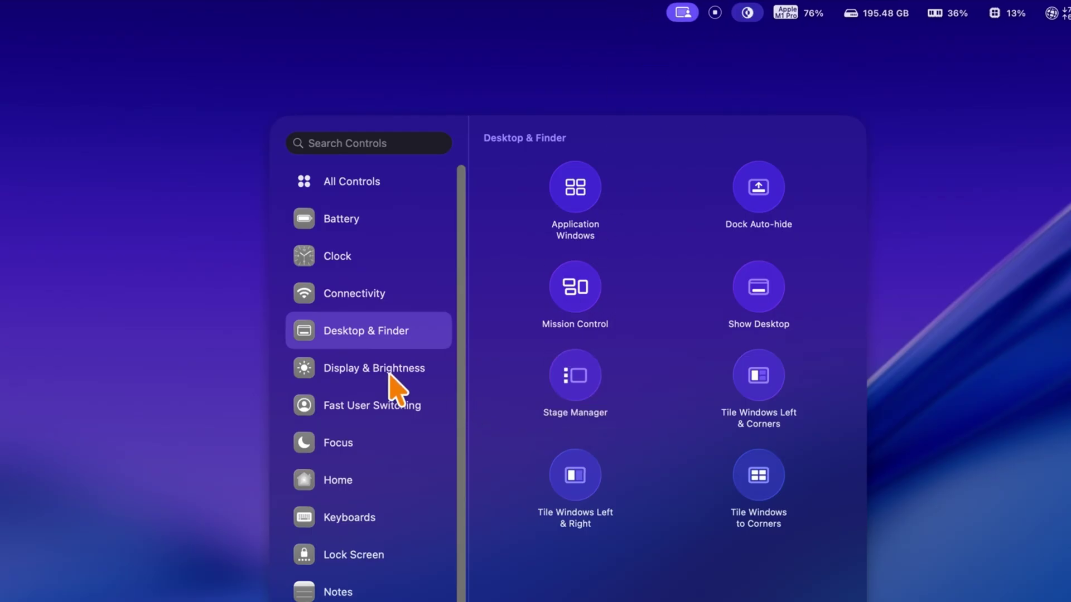
- Browse the Fast User Switching, Focus, Home and Keyboards controls, checking Do Not Disturb placement
click(398, 405)
click(357, 443)
right_click(557, 187)
click(383, 481)
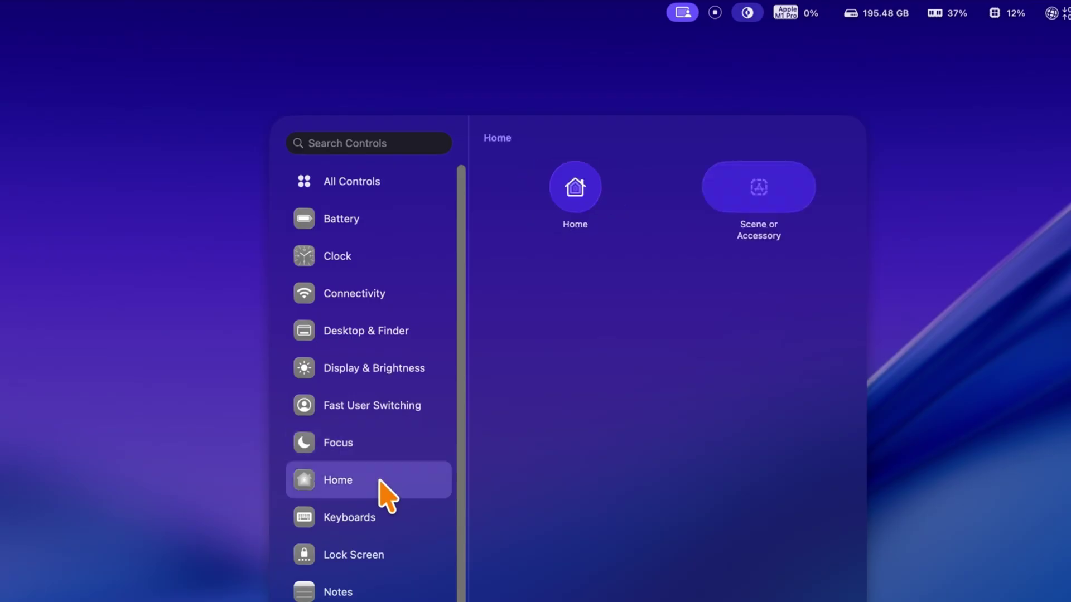
click(385, 518)
scroll(366, 461, down, 3)
- Add the Quick Note control from the Notes category to the menu bar
click(360, 416)
click(366, 452)
right_click(575, 192)
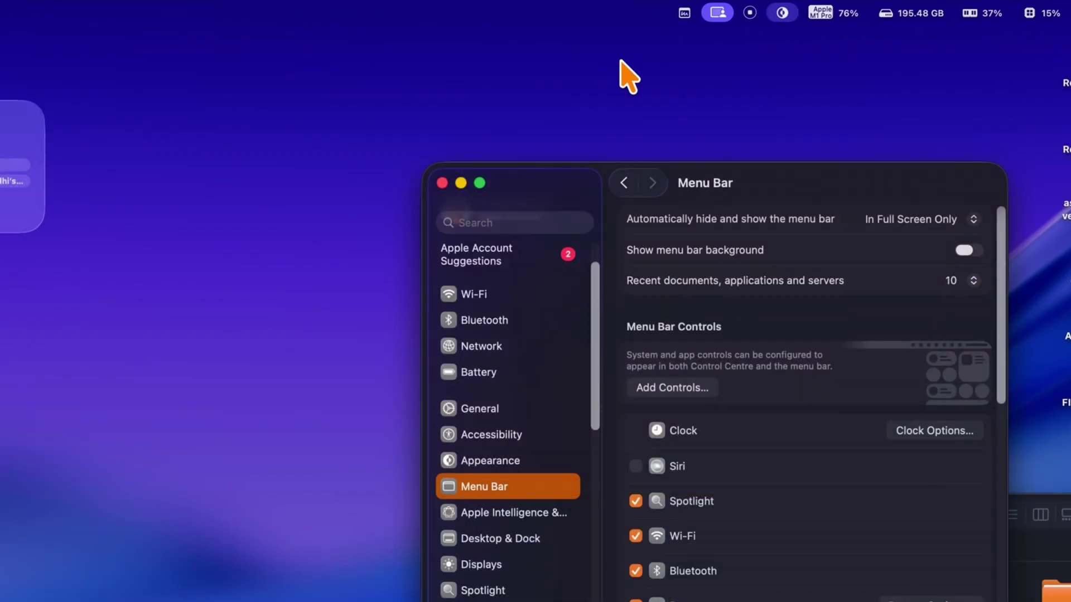
click(650, 12)
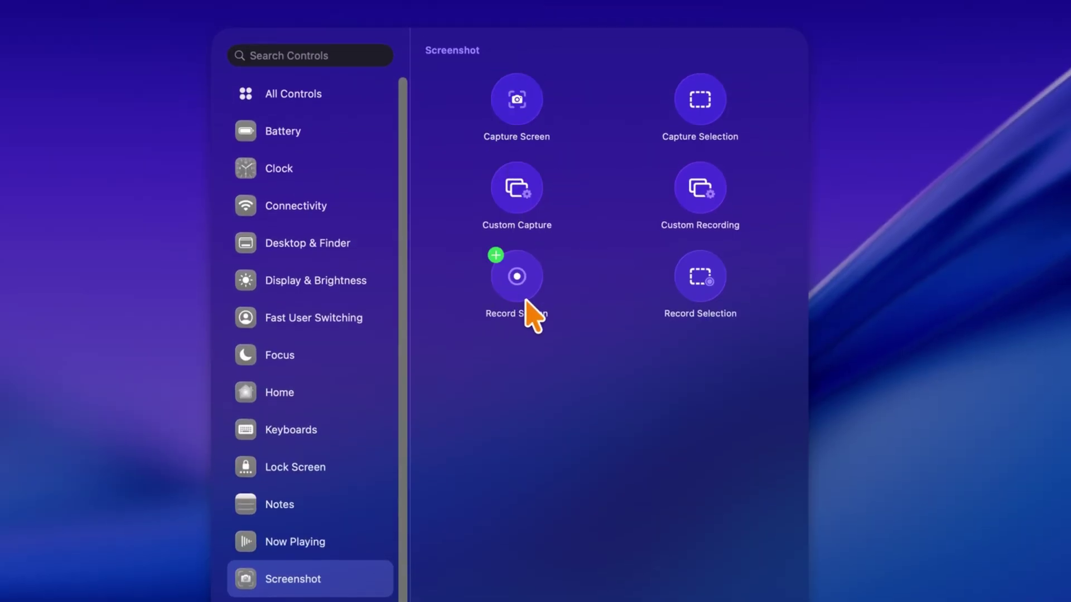
- Add Custom Recording to the menu bar, then remove it again
right_click(703, 201)
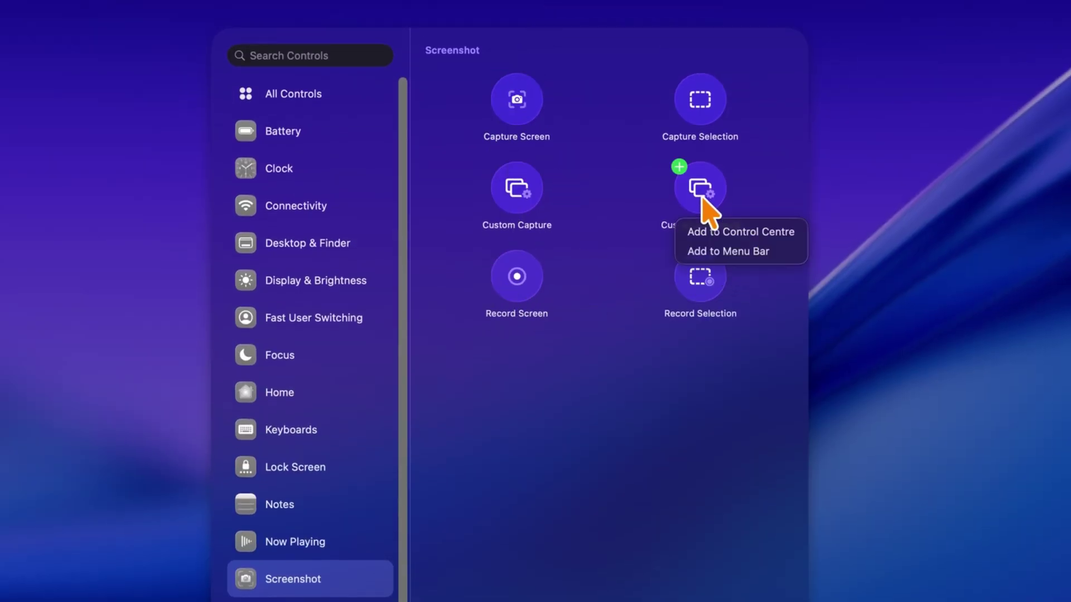
click(725, 254)
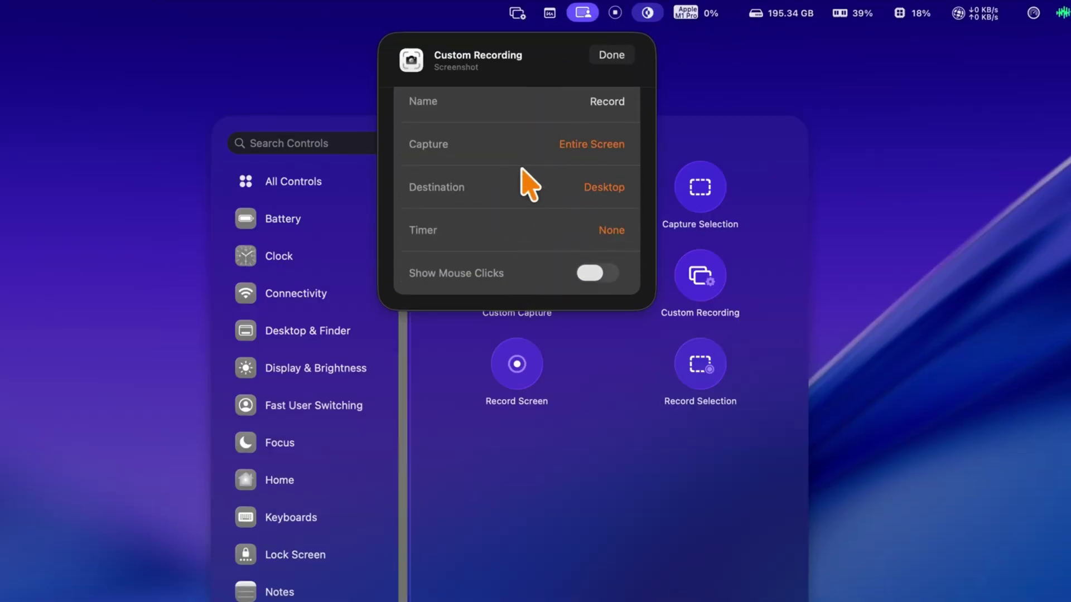
click(610, 54)
right_click(519, 20)
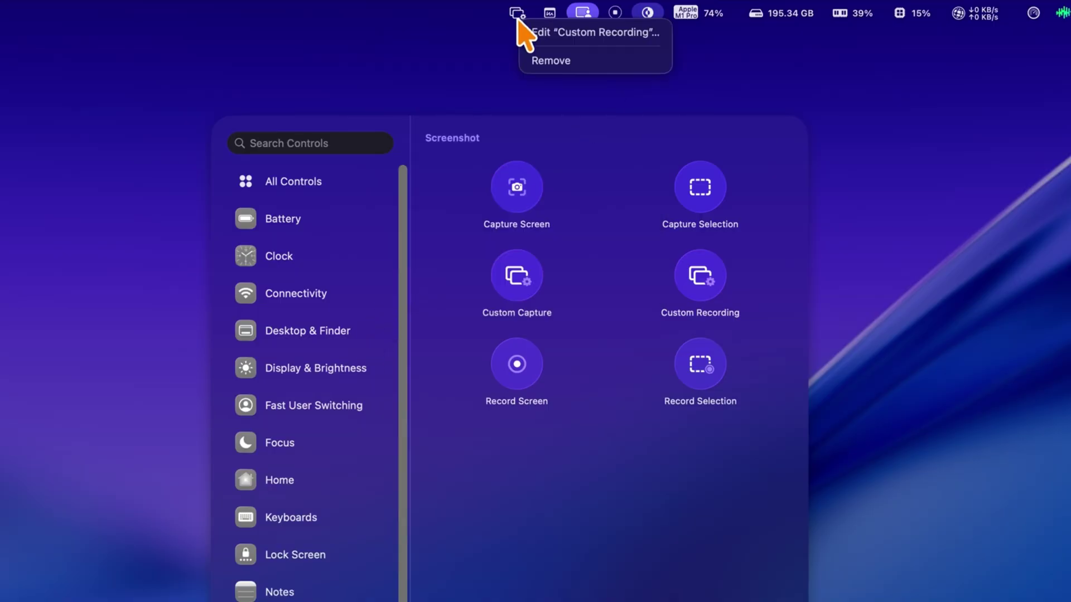
click(544, 60)
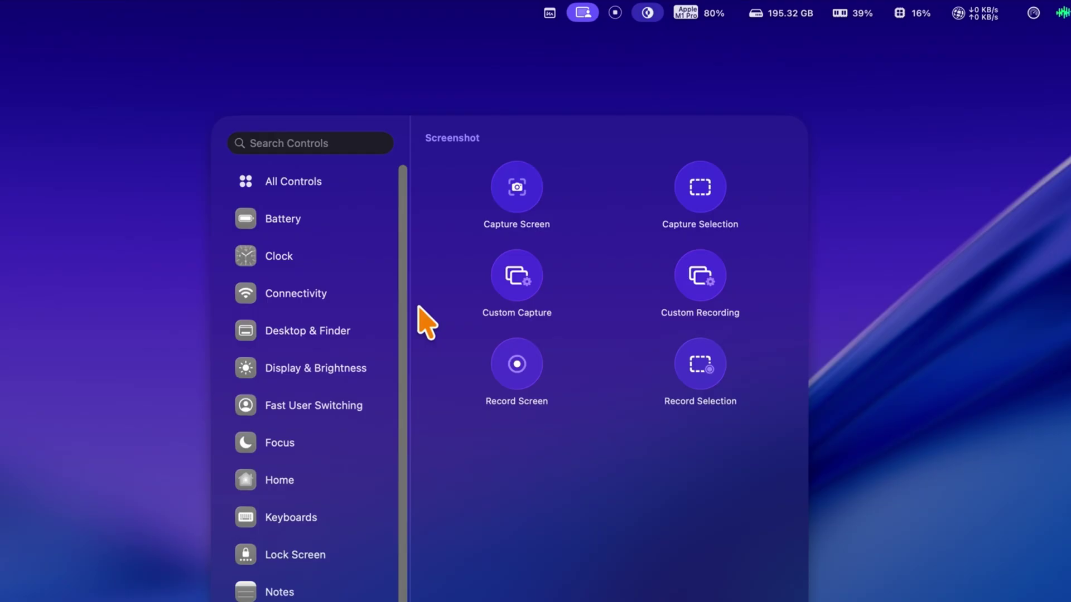
- Add the Calculator control from the Utilities category to the menu bar
click(321, 580)
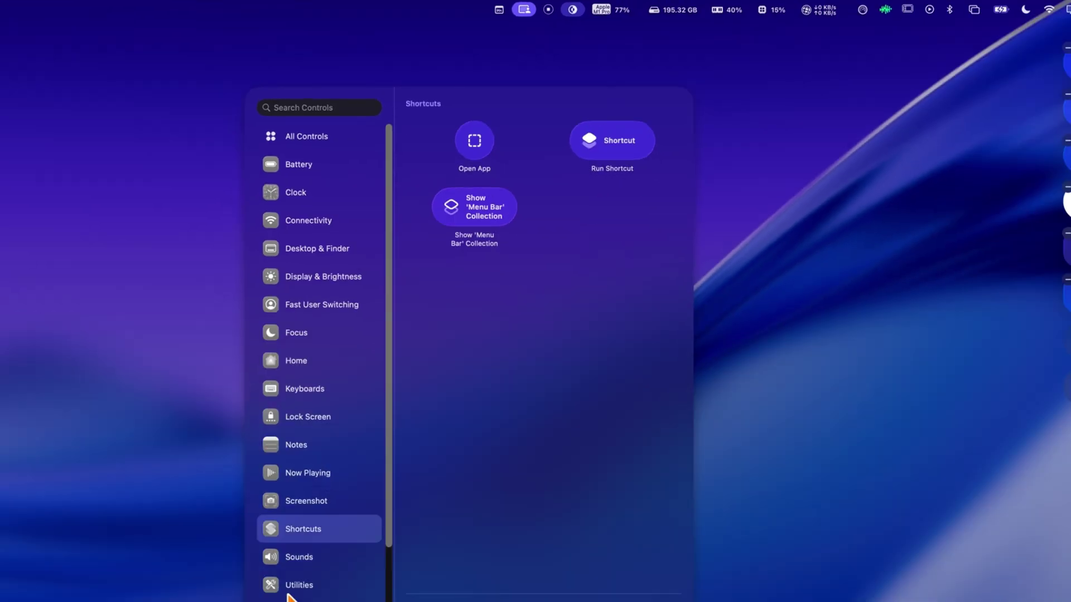
click(362, 516)
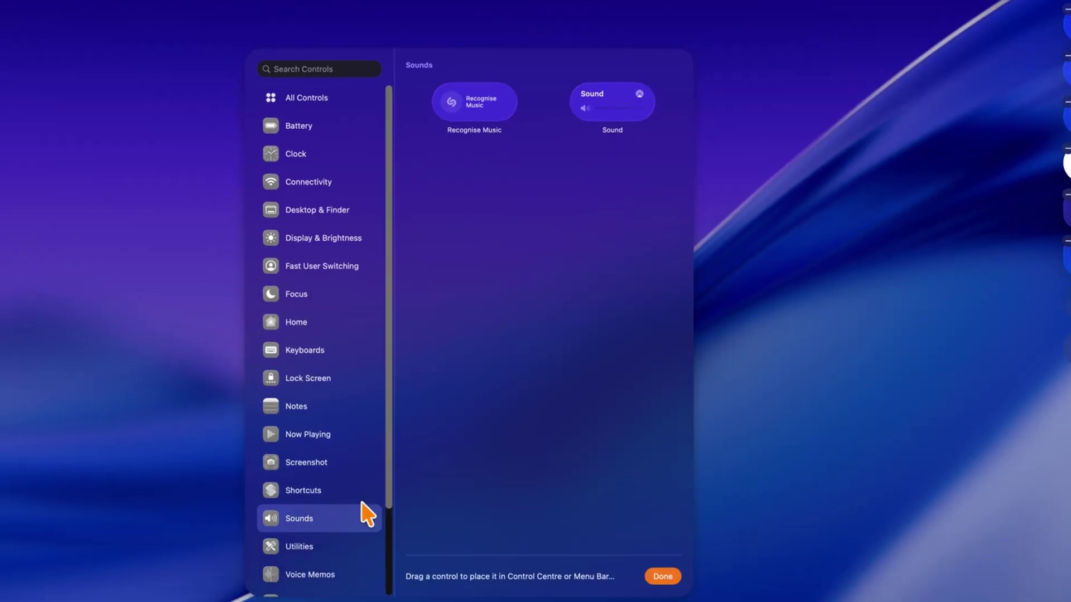
click(342, 547)
click(495, 149)
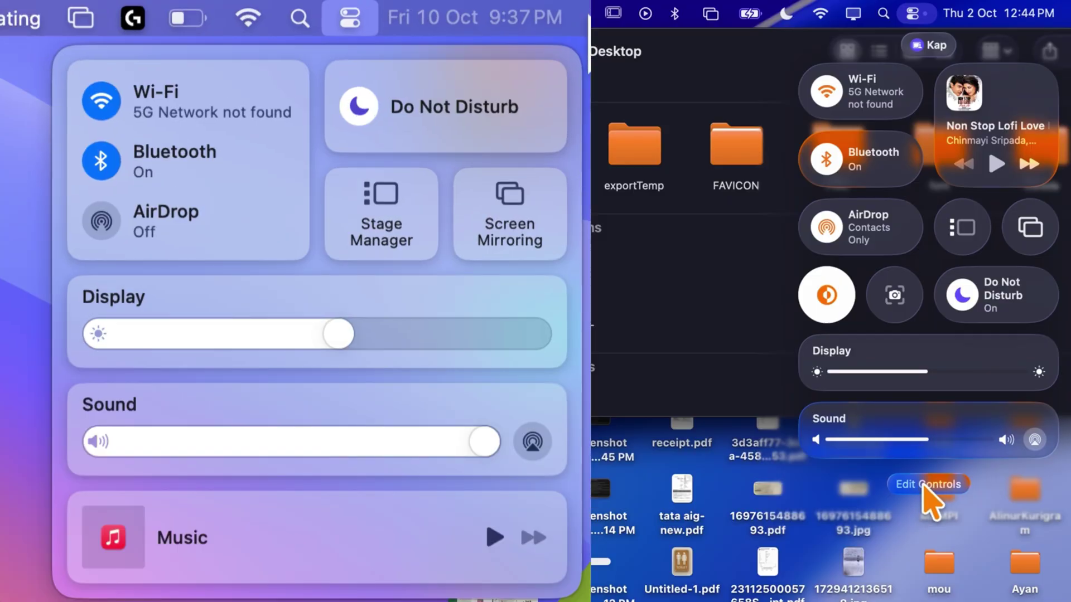
- Edit Control Centre, moving AirDrop above Bluetooth and the orange tile beside the camera tile
click(926, 484)
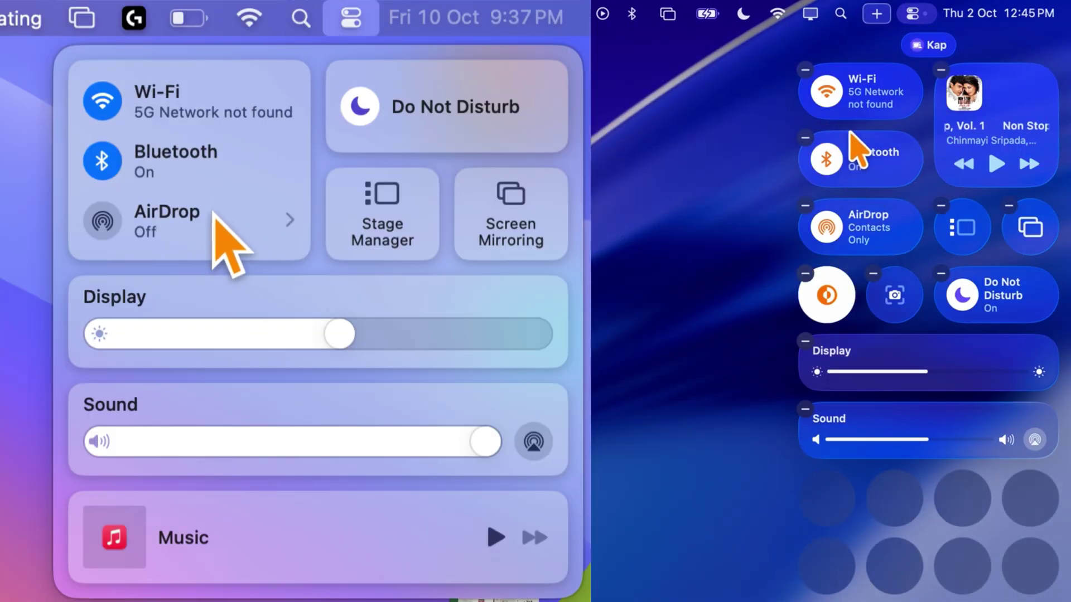
drag(856, 150, 908, 258)
drag(827, 295, 813, 316)
drag(853, 362, 982, 569)
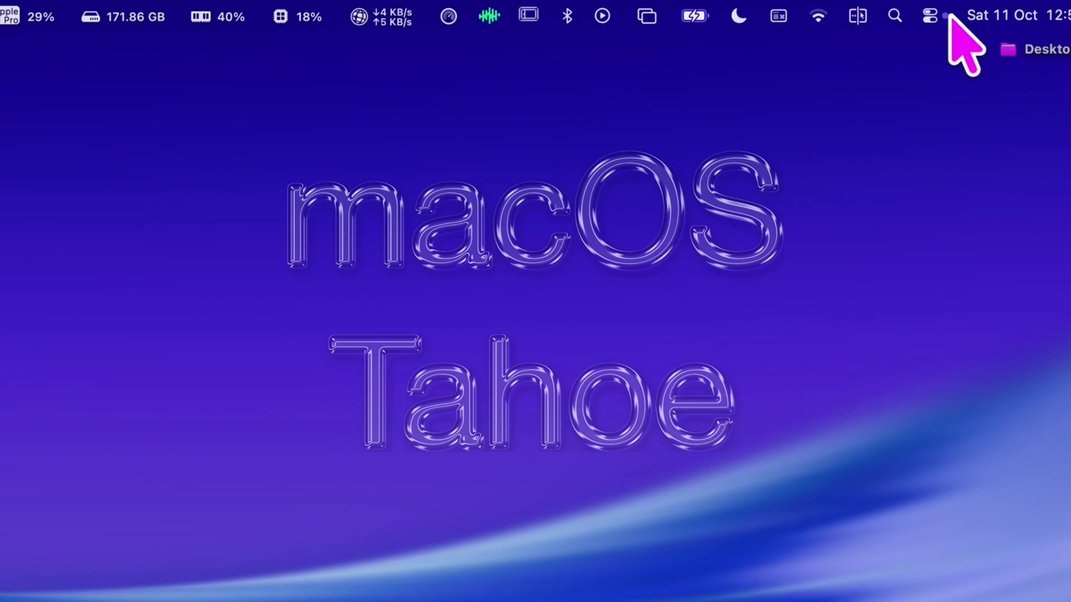
- In Control Centre's edit mode, reposition Bluetooth and the orange tile, and move Display below Sound
click(928, 12)
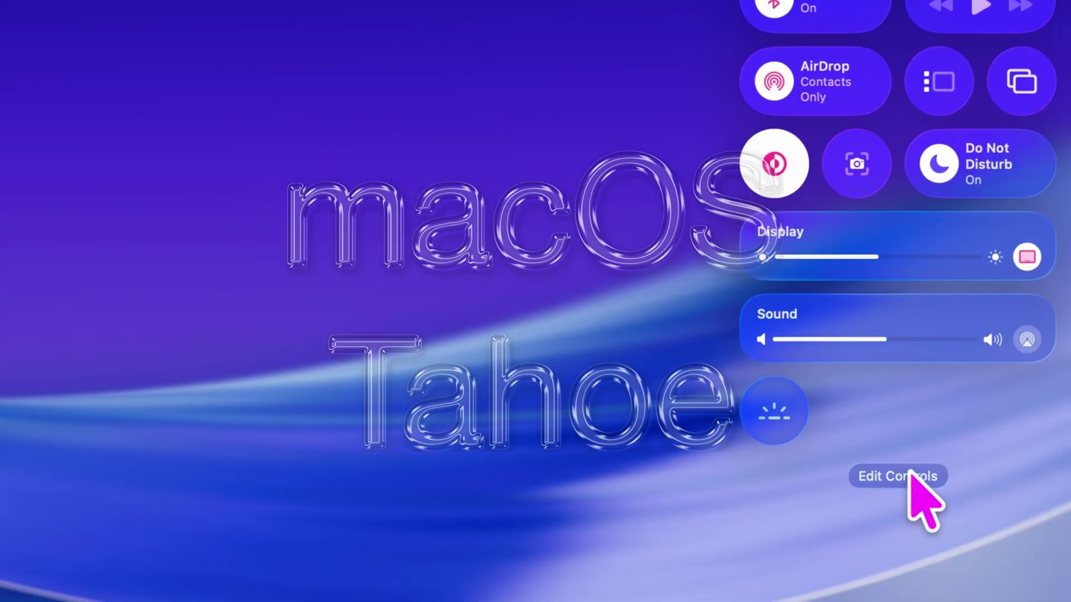
click(909, 473)
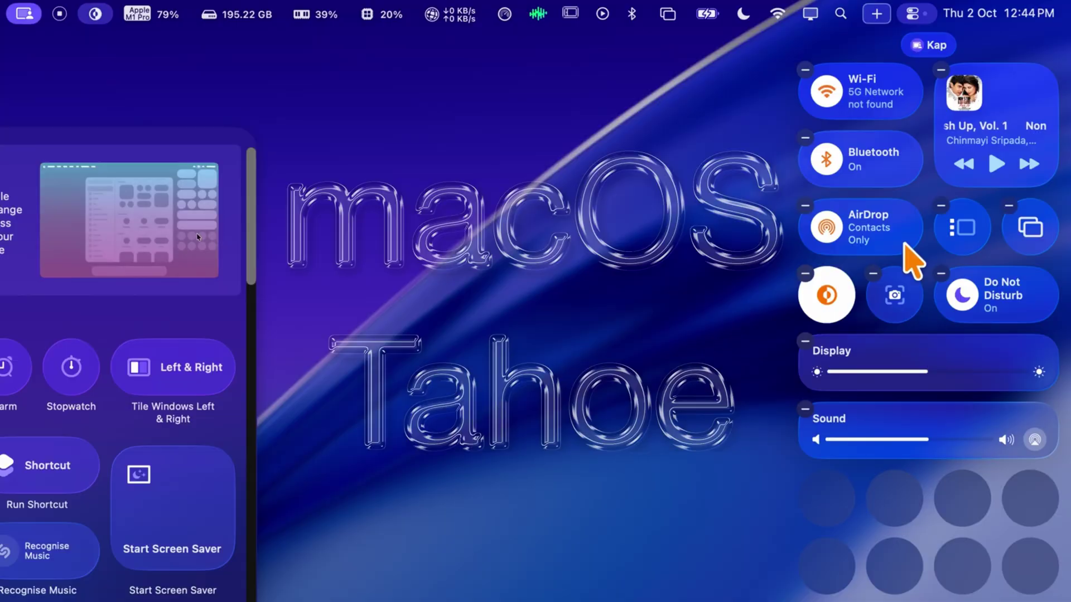
drag(847, 159, 884, 92)
drag(831, 318, 848, 299)
drag(853, 390, 908, 507)
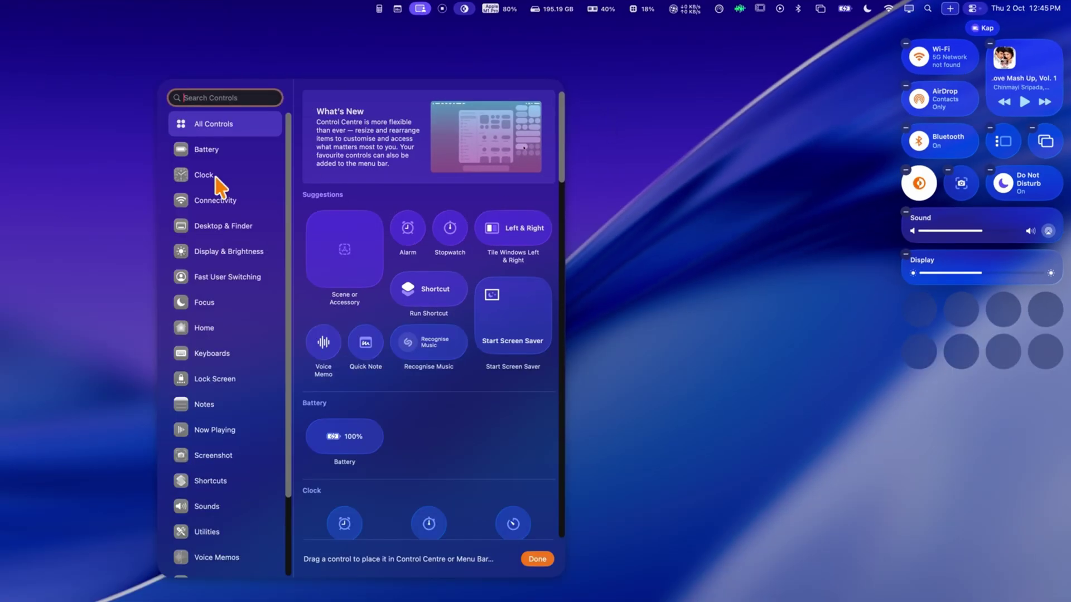
- Drag the Battery and Alarm tiles from the gallery into Control Centre
click(81, 185)
drag(217, 155, 953, 373)
click(203, 175)
drag(376, 149, 920, 311)
- Browse the Connectivity, Desktop & Finder, Focus, Notes and Screenshot controls
click(215, 200)
click(223, 225)
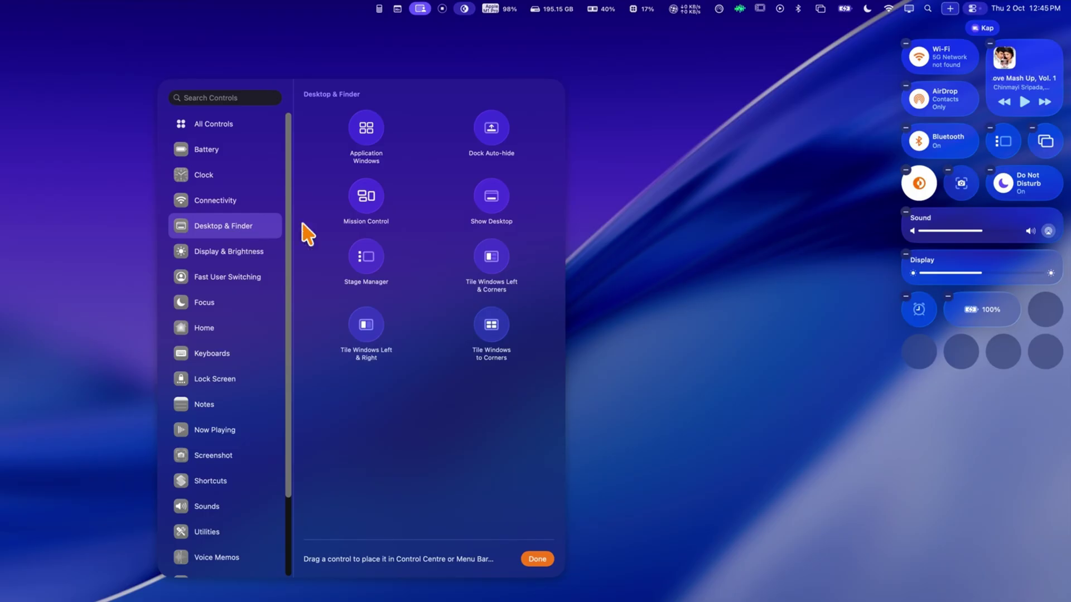
click(206, 303)
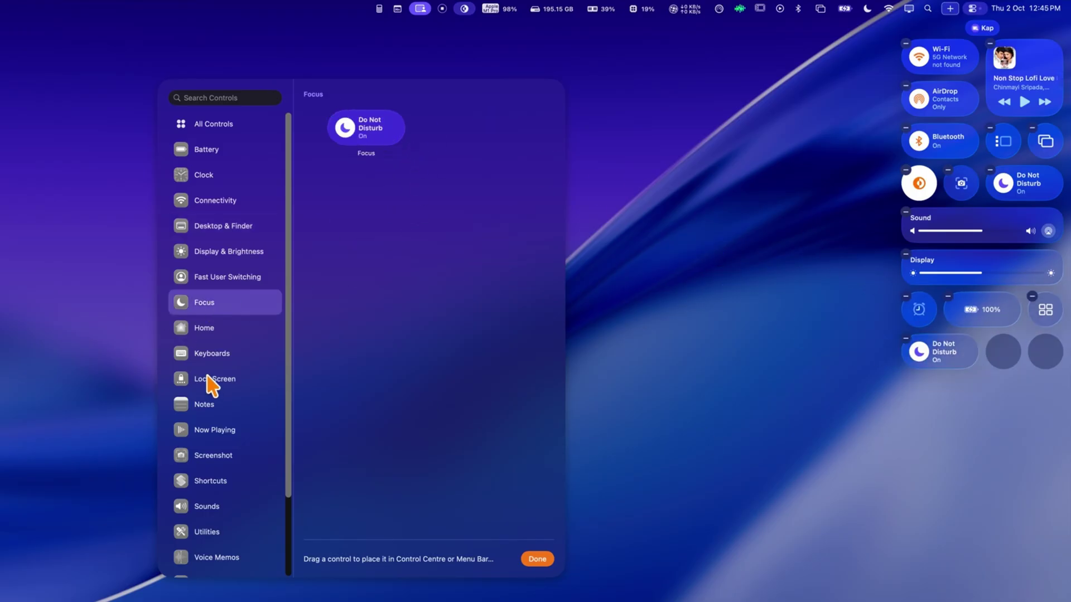
click(207, 405)
click(215, 453)
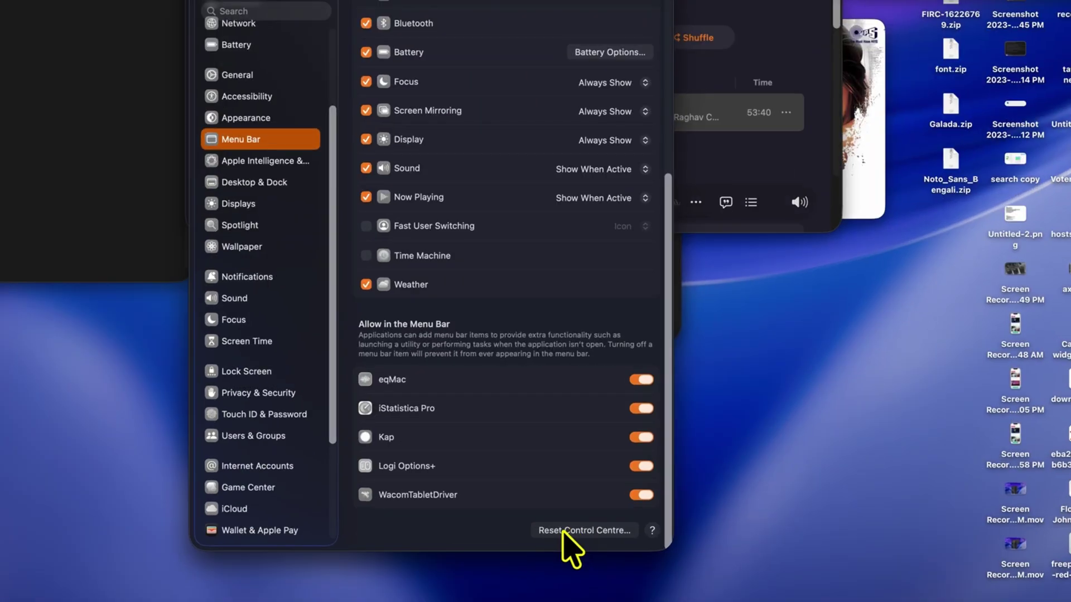
- Reset Control Centre to its default layout and reopen it in edit mode
click(569, 531)
click(490, 279)
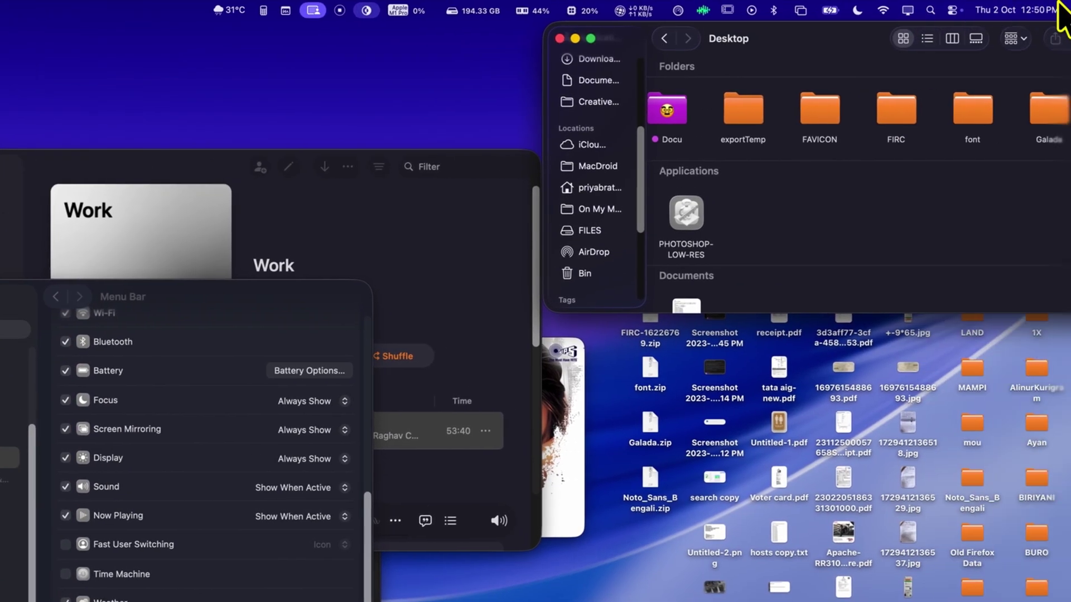
click(993, 11)
click(954, 12)
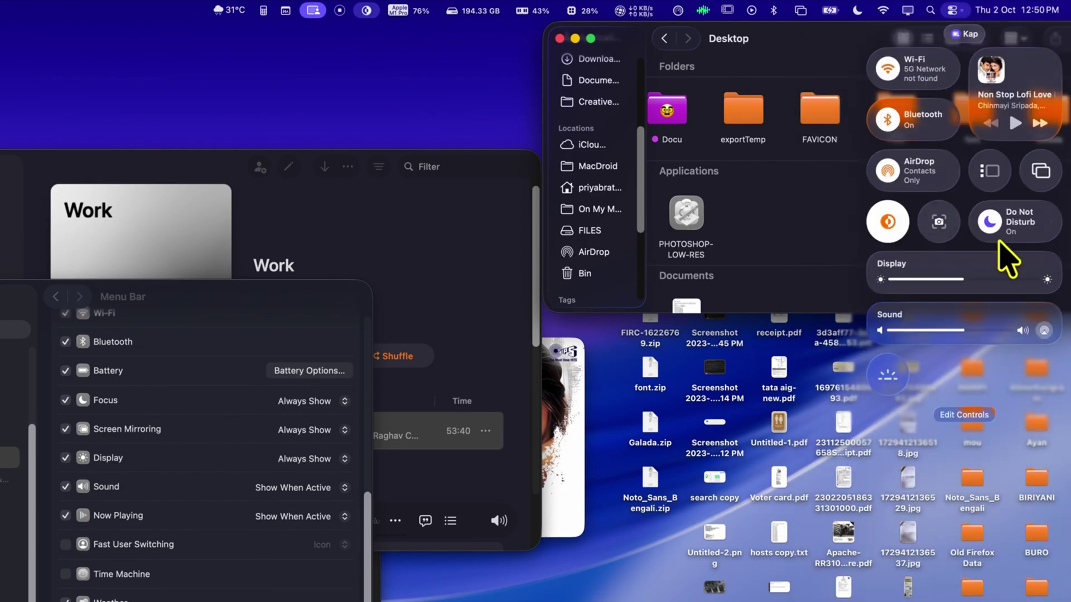
click(955, 418)
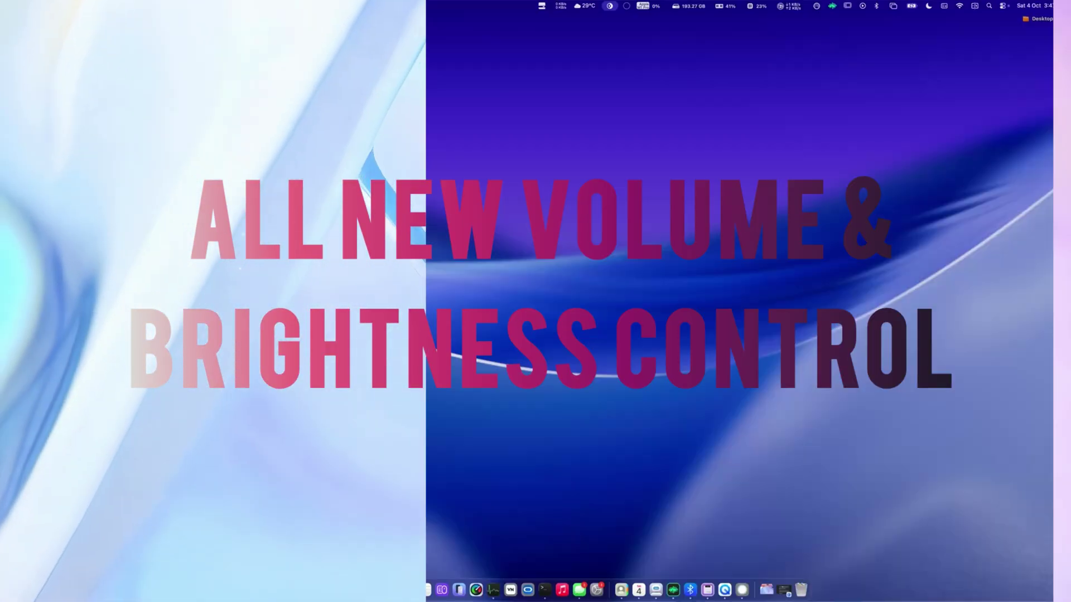
- Nudge the sound volume, then raise the display brightness three steps toward full
key(XF86AudioRaiseVolume)
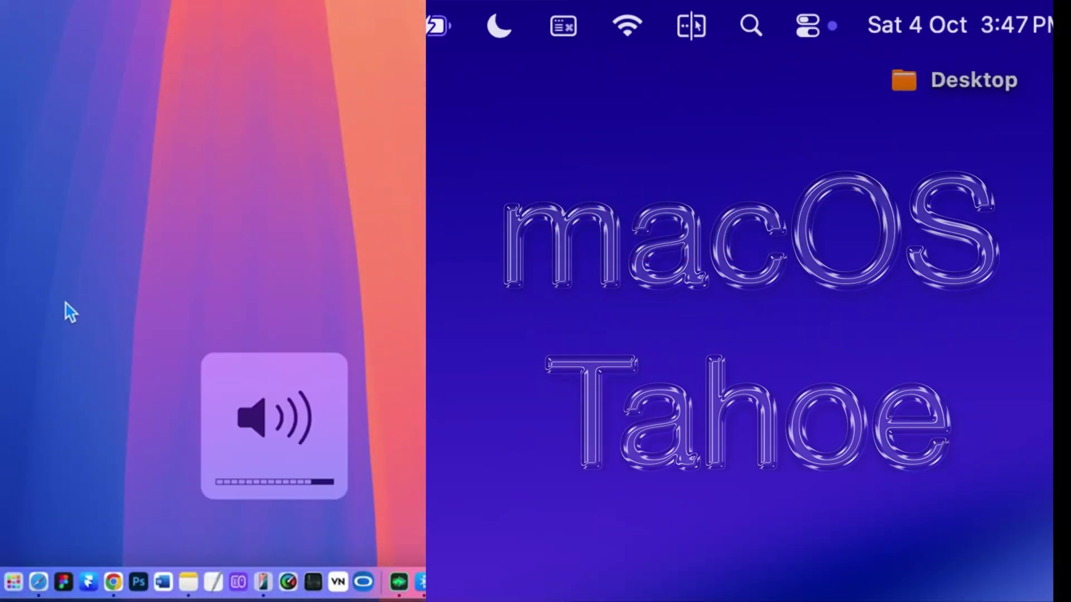
key(XF86AudioLowerVolume)
key(XF86AudioLowerVolume)
key(XF86AudioLowerVolume)
key(XF86AudioLowerVolume)
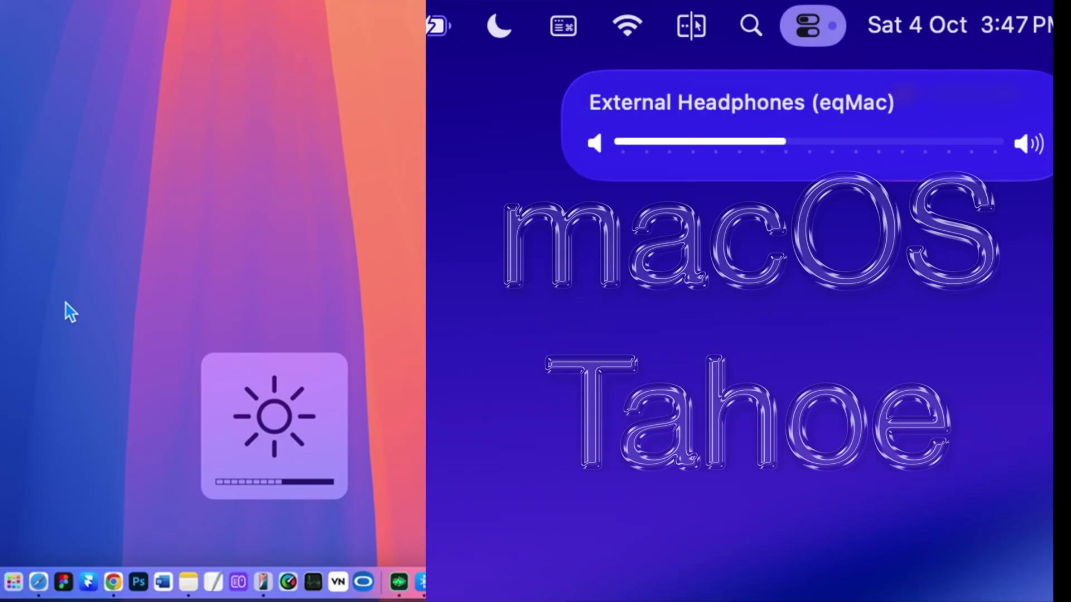
key(XF86MonBrightnessUp)
key(XF86MonBrightnessUp)
key(XF86MonBrightnessUp)
key(XF86MonBrightnessUp)
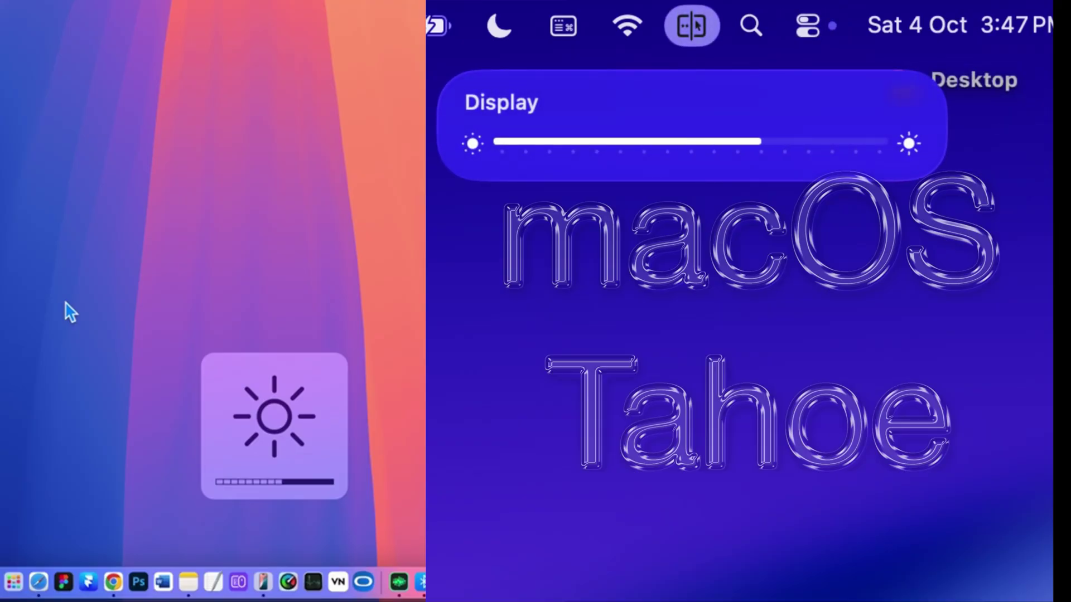
key(XF86MonBrightnessUp)
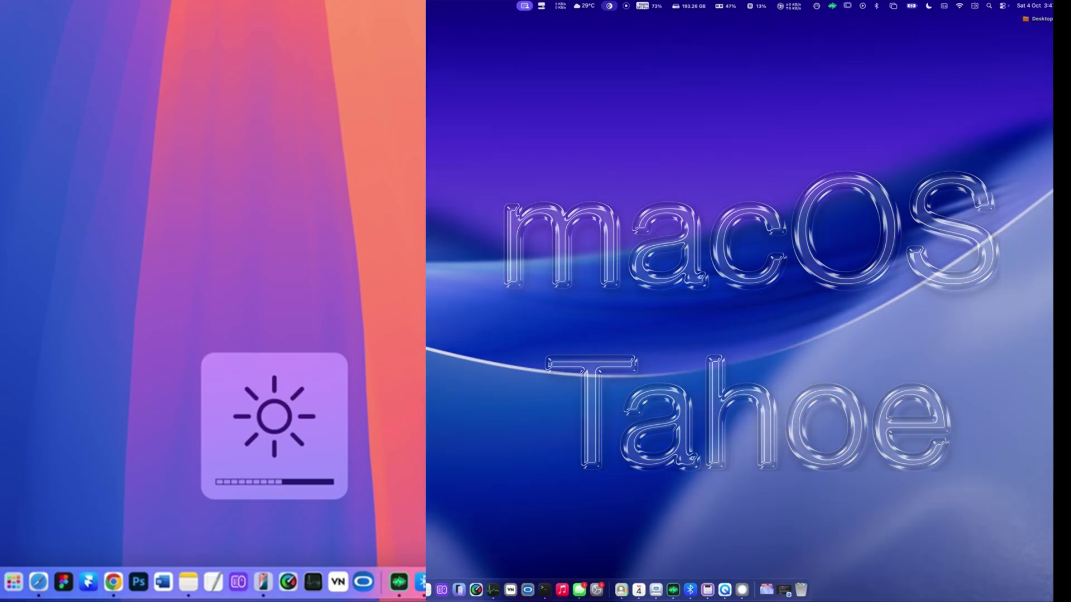
key(XF86MonBrightnessUp)
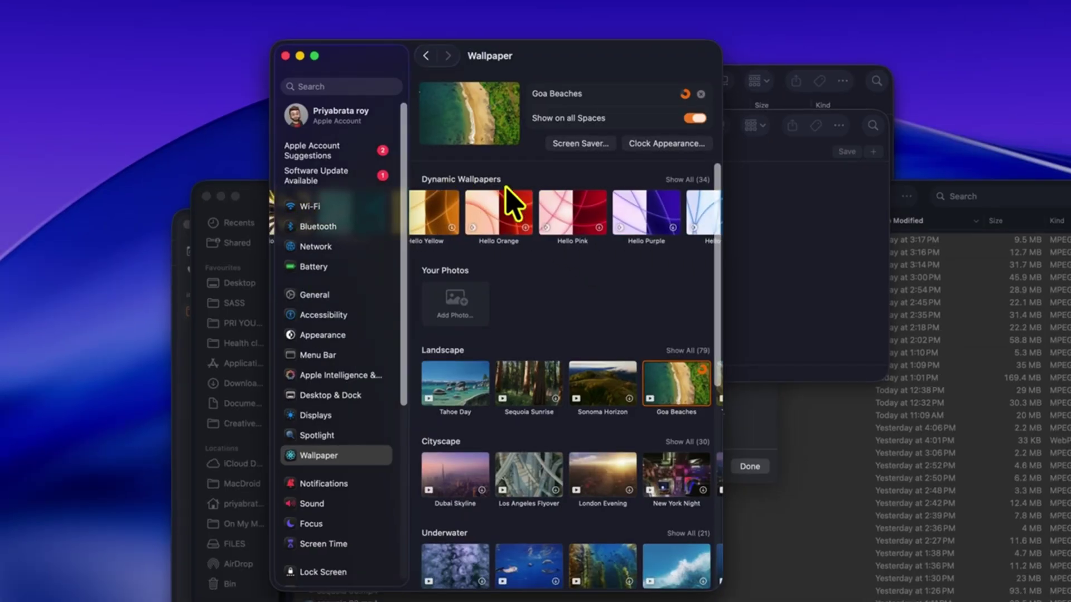
- Scroll through the wallpaper rows in Wallpaper settings to reach Tahoe Day
scroll(512, 204, right, 5)
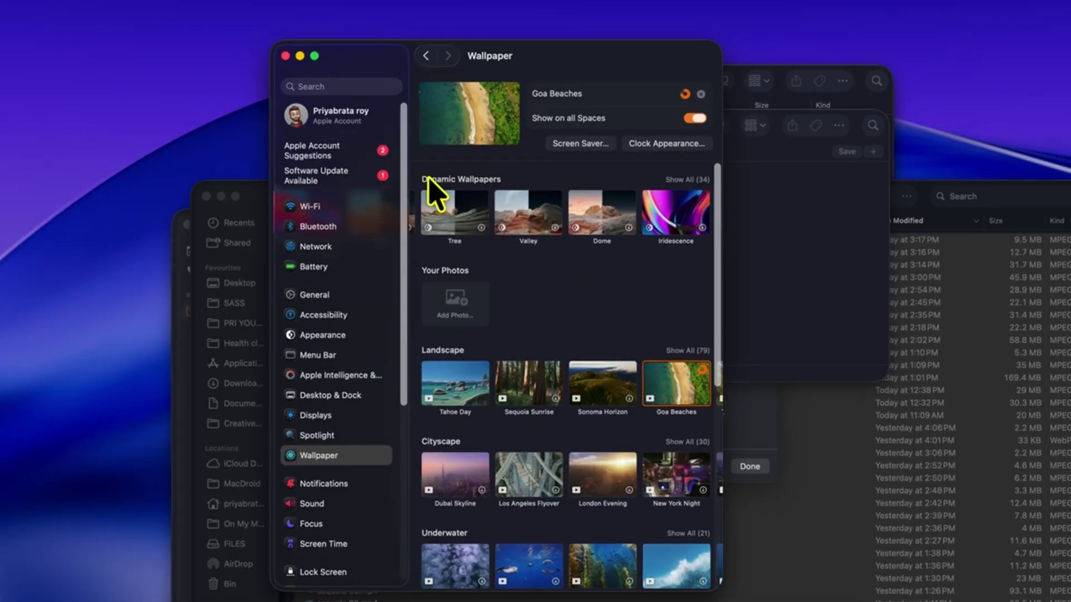
scroll(591, 383, right, 8)
scroll(578, 368, right, 10)
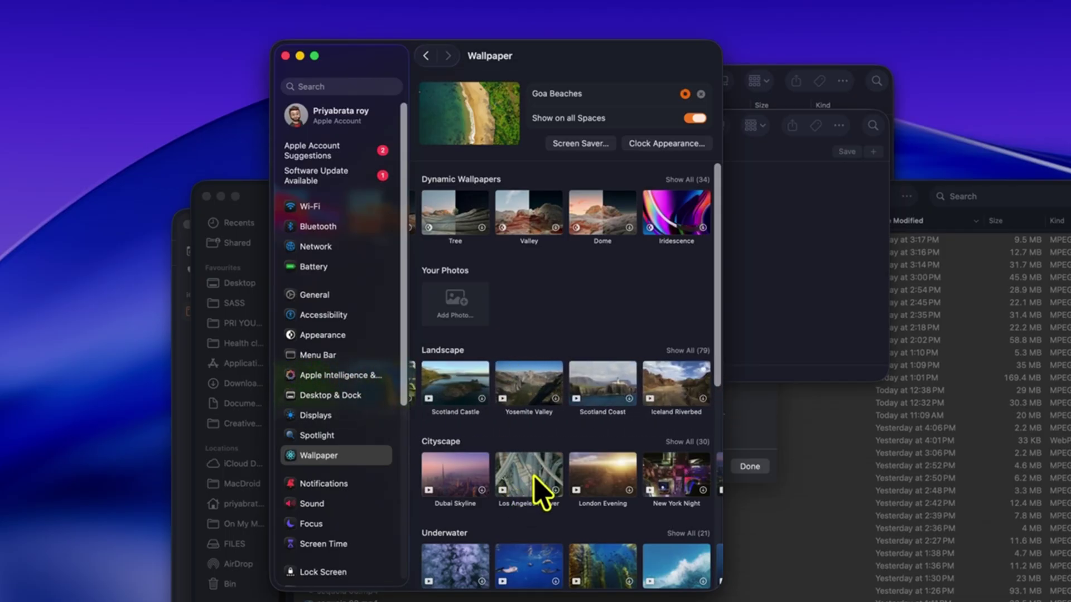
scroll(530, 485, right, 5)
scroll(474, 530, down, 3)
scroll(544, 532, left, 5)
scroll(605, 460, down, 5)
scroll(591, 459, left, 5)
scroll(592, 455, down, 4)
scroll(546, 530, right, 8)
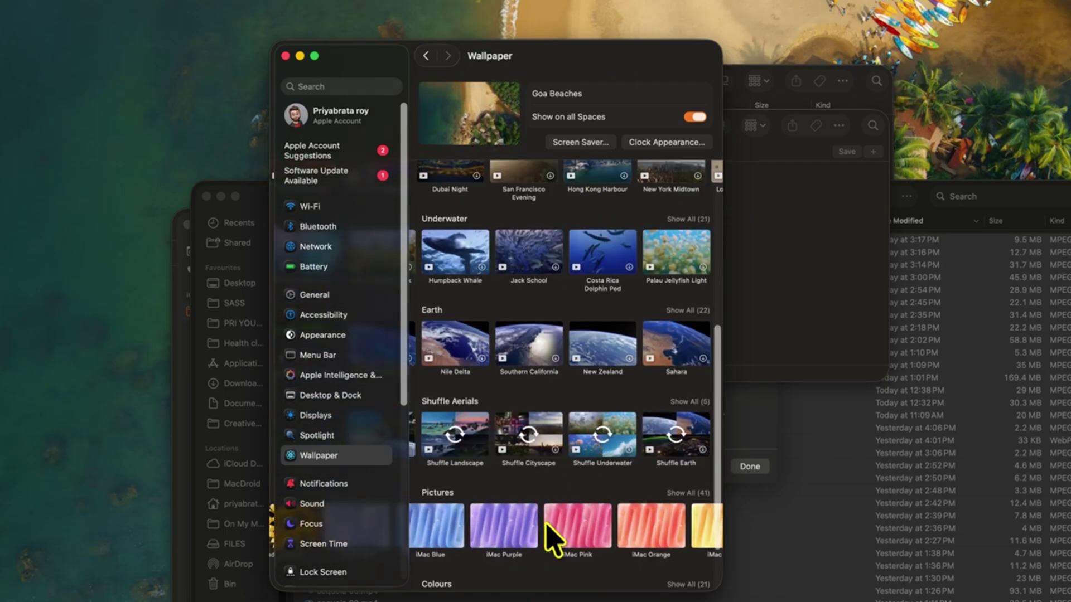
scroll(508, 521, down, 3)
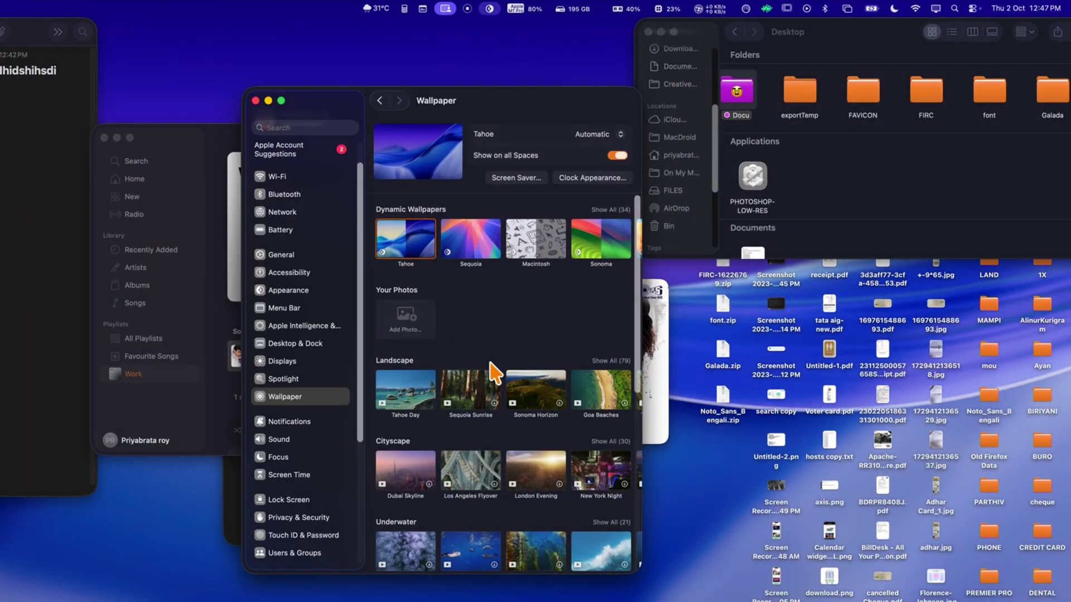
- Unlock the Mac by entering the account password on the lock screen
click(405, 393)
key(ctrl+super+q)
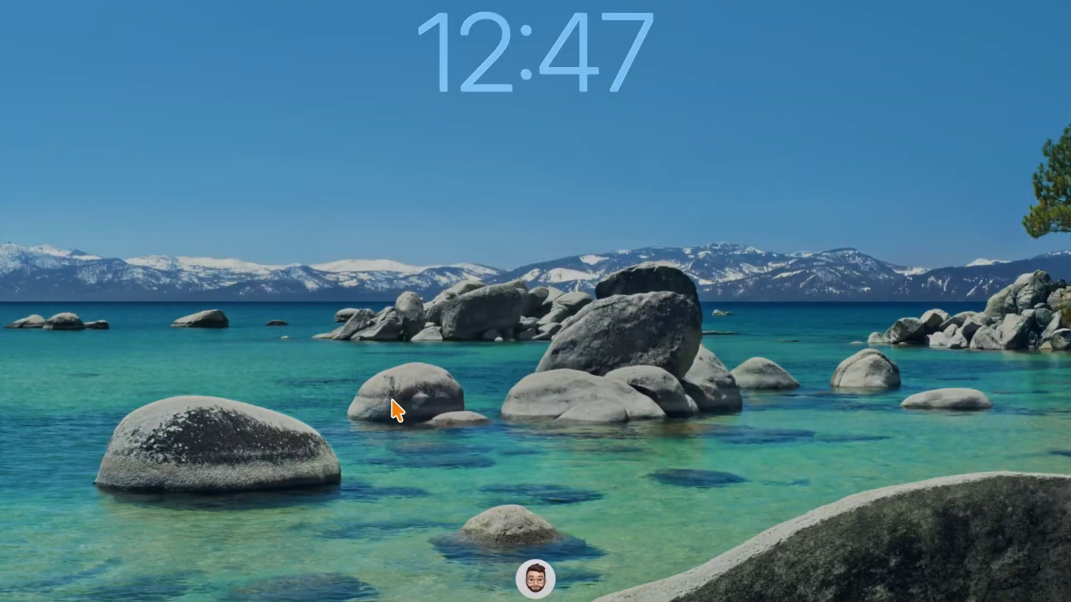
text(***)
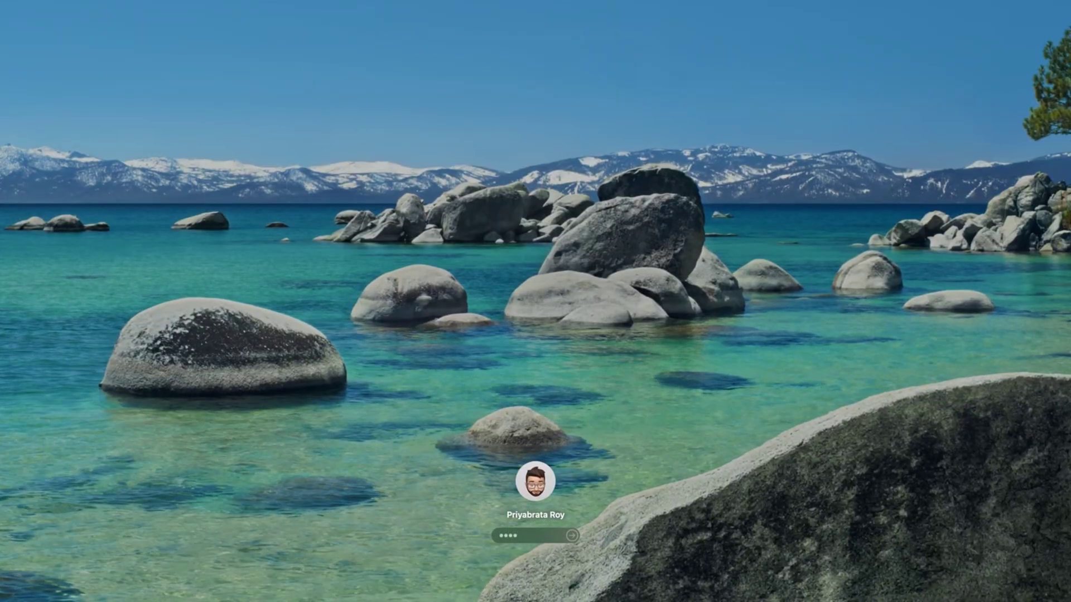
key(Return)
- Apply the Macintosh dynamic wallpaper with its colour set to orange
scroll(527, 473, down, 3)
scroll(527, 390, up, 3)
click(544, 251)
click(597, 155)
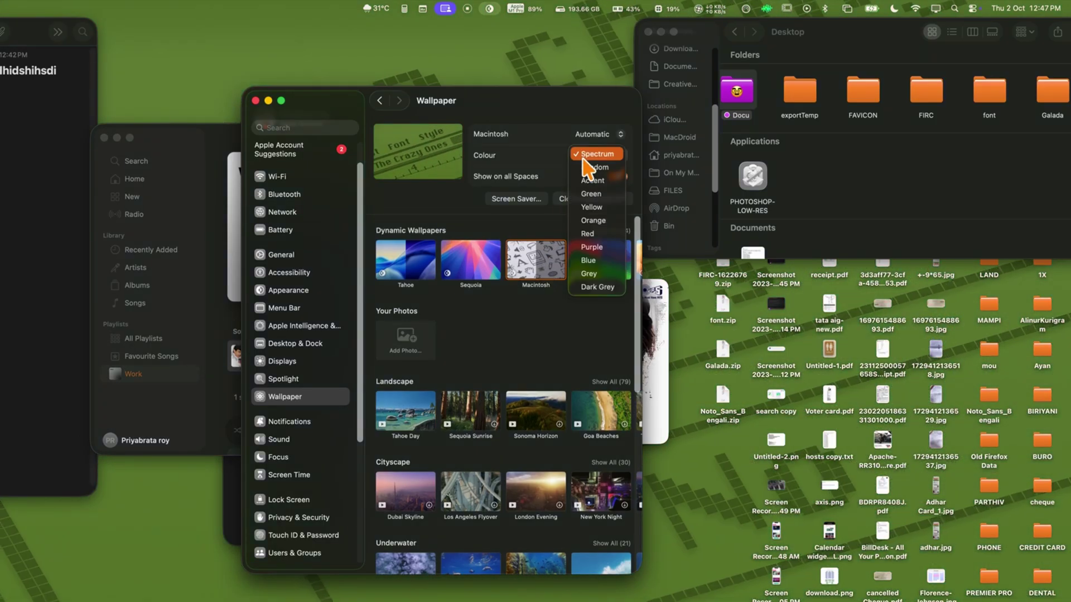
click(593, 198)
- Lock the screen, set the clock weight to maximum and settle on the fourth clock style
key(ctrl+super+q)
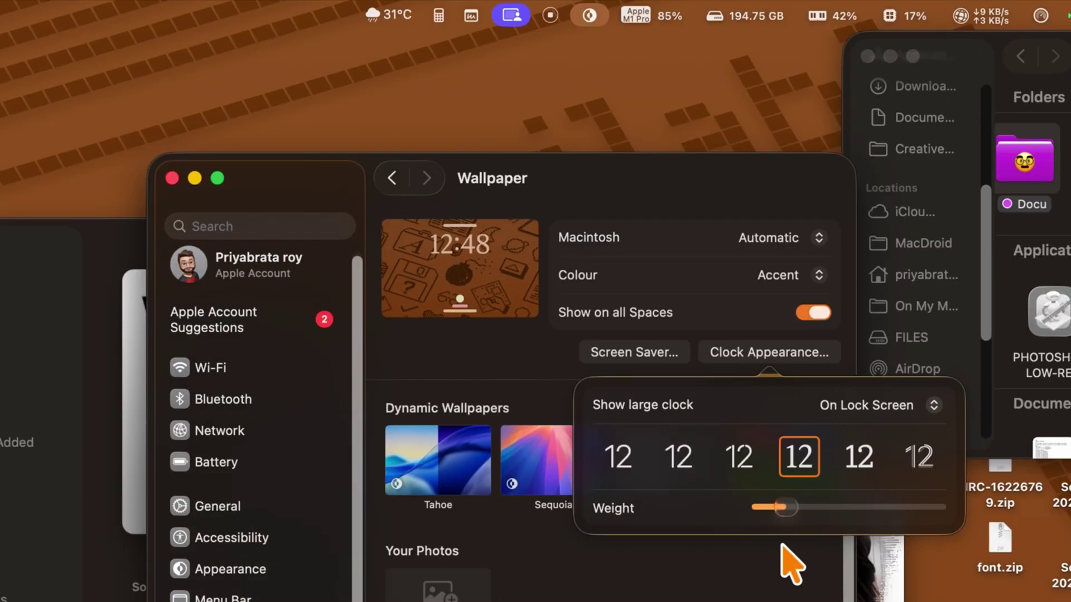
drag(785, 507, 934, 507)
click(859, 456)
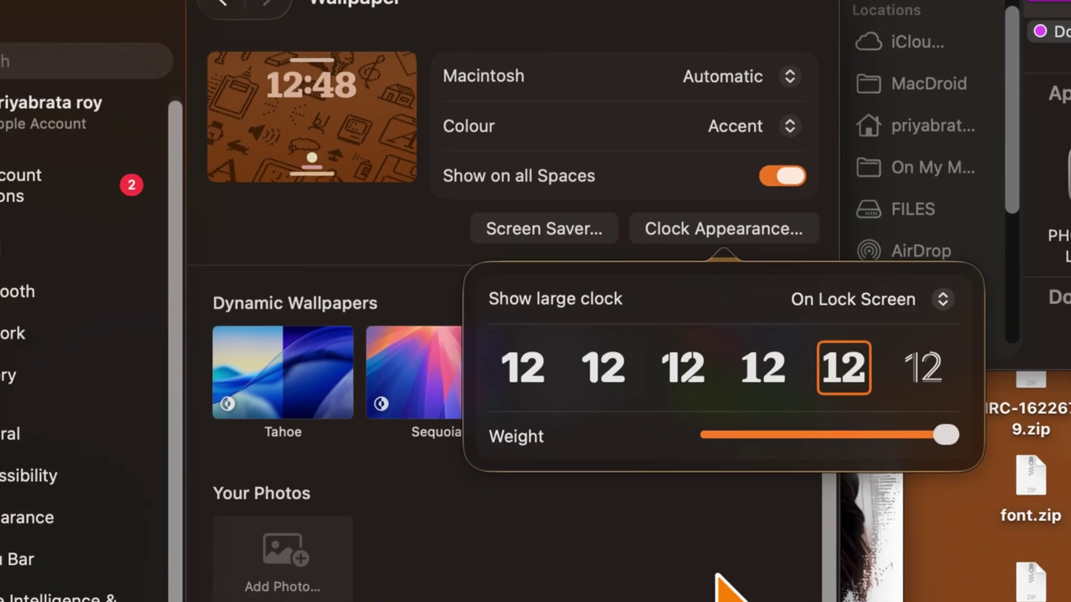
click(919, 414)
click(785, 371)
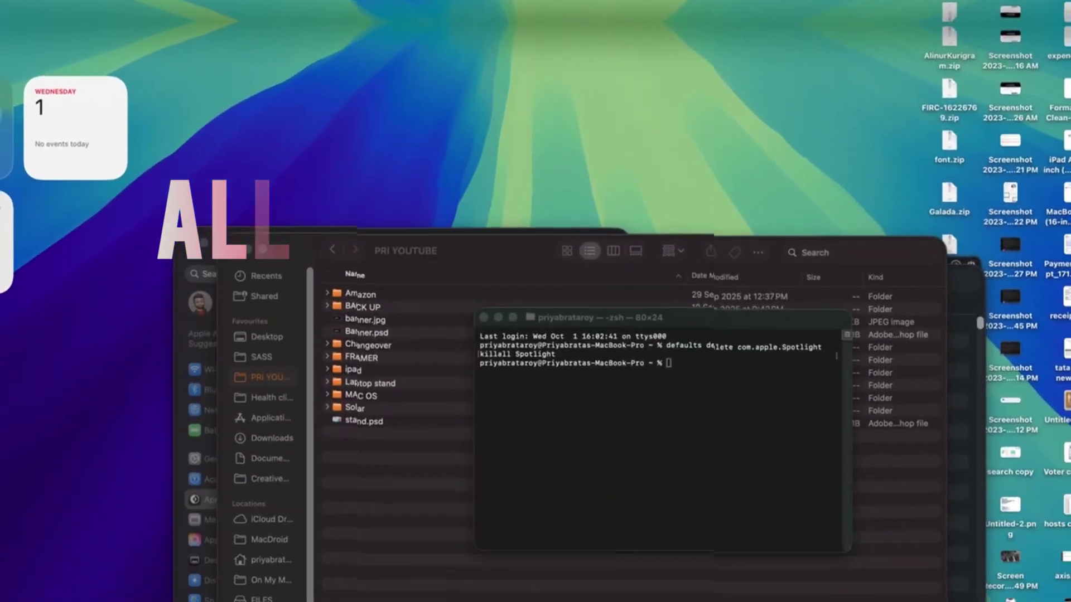
- Open Spotlight search with Cmd+Space to see its first-run tips
key(super+space)
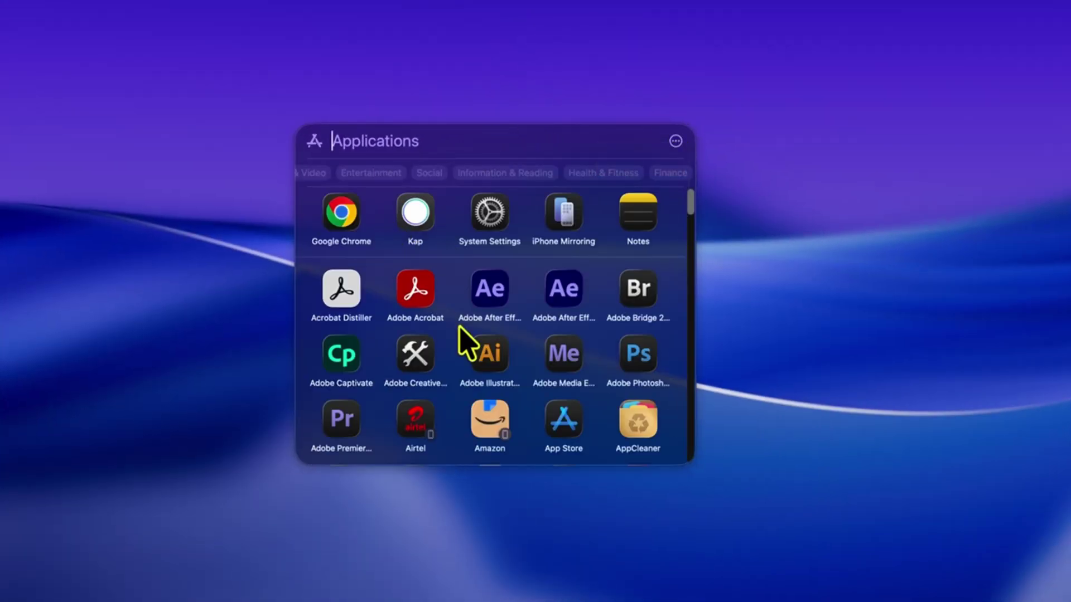
- Scroll the Applications results, then switch to Files (Cmd+2) and scroll the recent screenshots
scroll(509, 306, down, 10)
scroll(507, 296, up, 15)
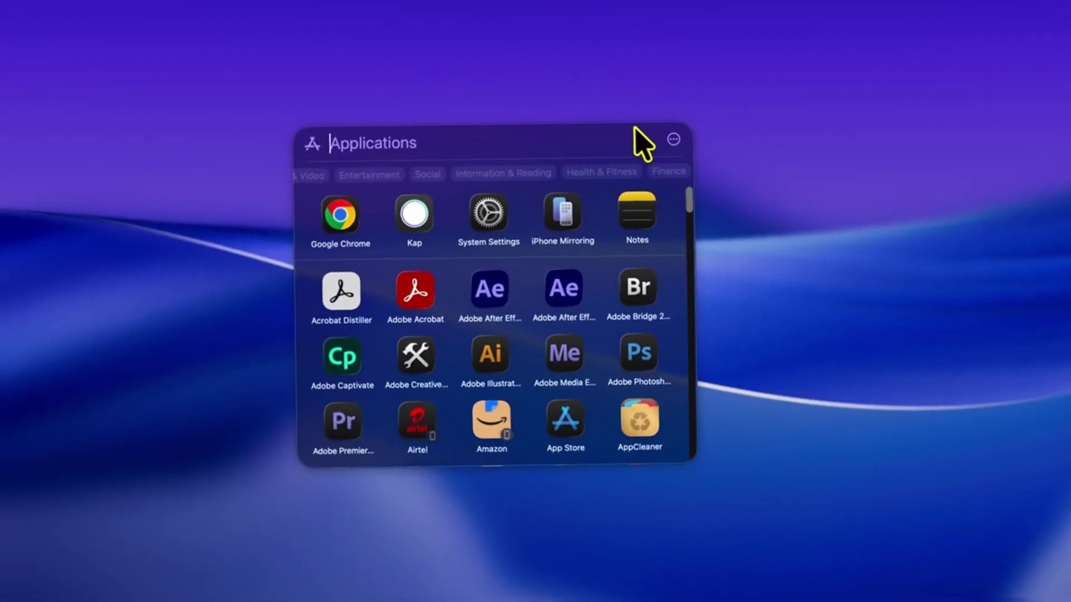
key(super+2)
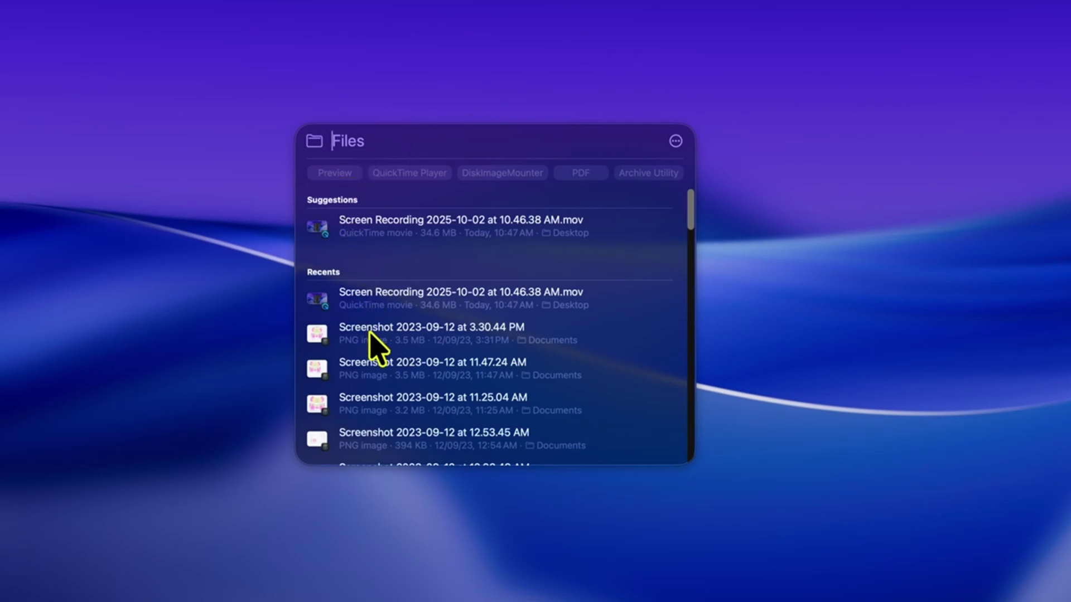
scroll(369, 333, down, 10)
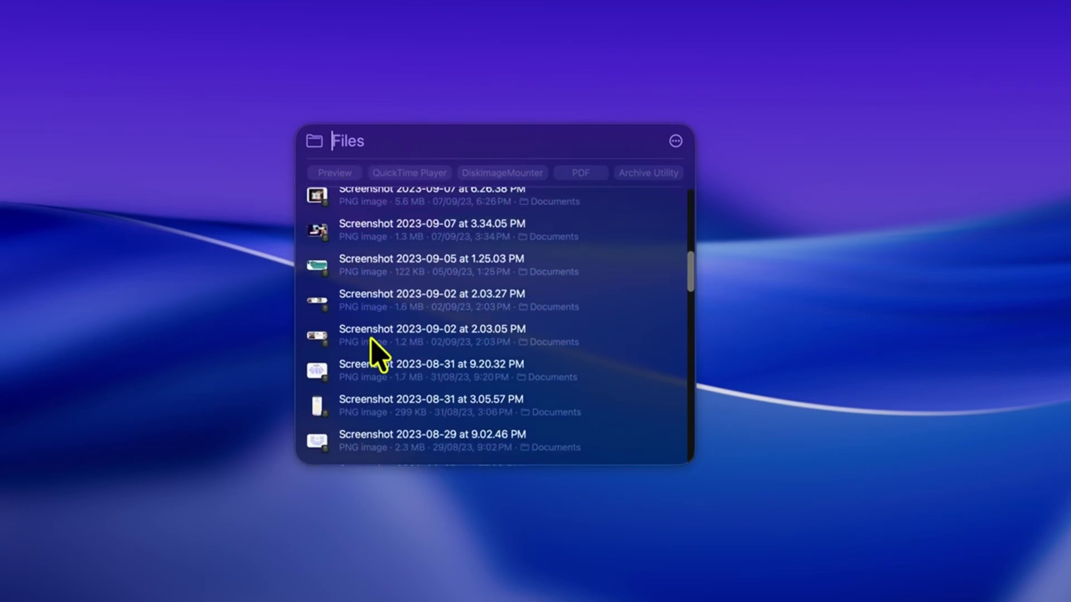
scroll(371, 339, down, 20)
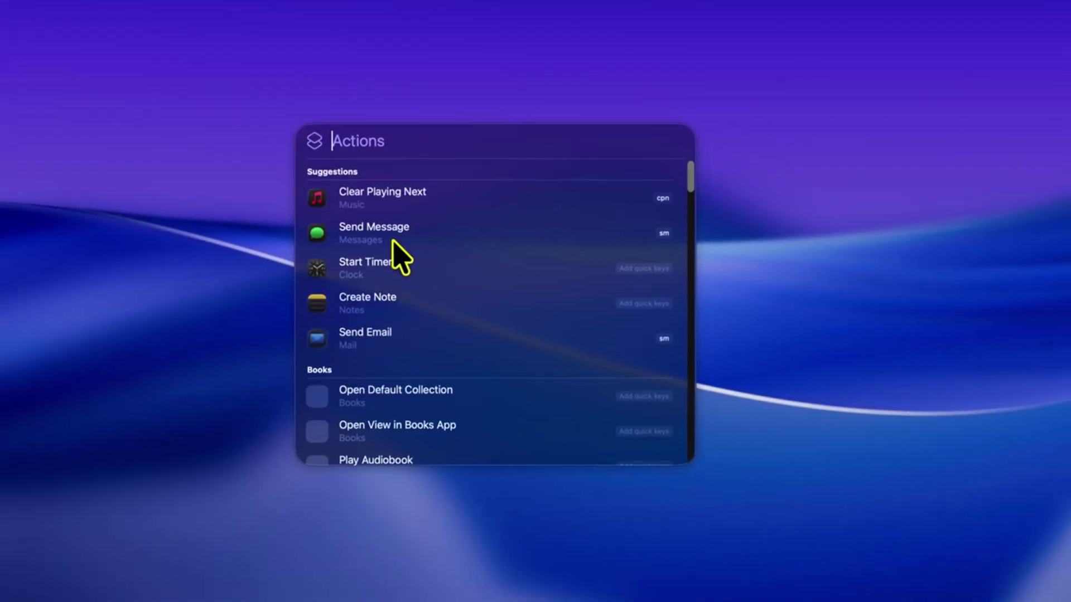
- Try the Send Message action via 'sm', entering a recipient, then dismiss it
scroll(420, 312, down, 5)
scroll(400, 267, up, 5)
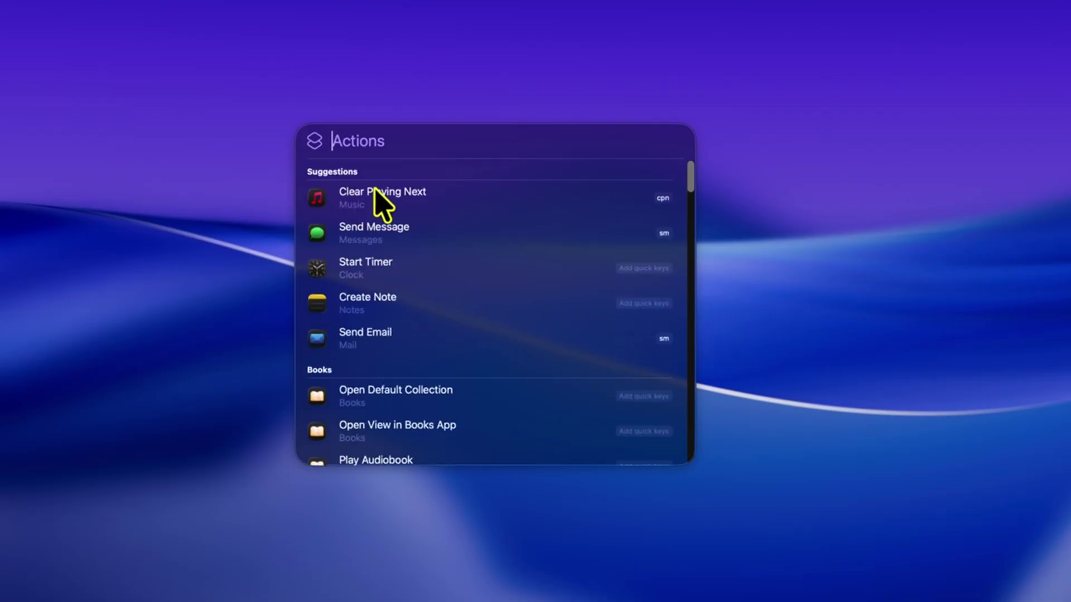
text(sm)
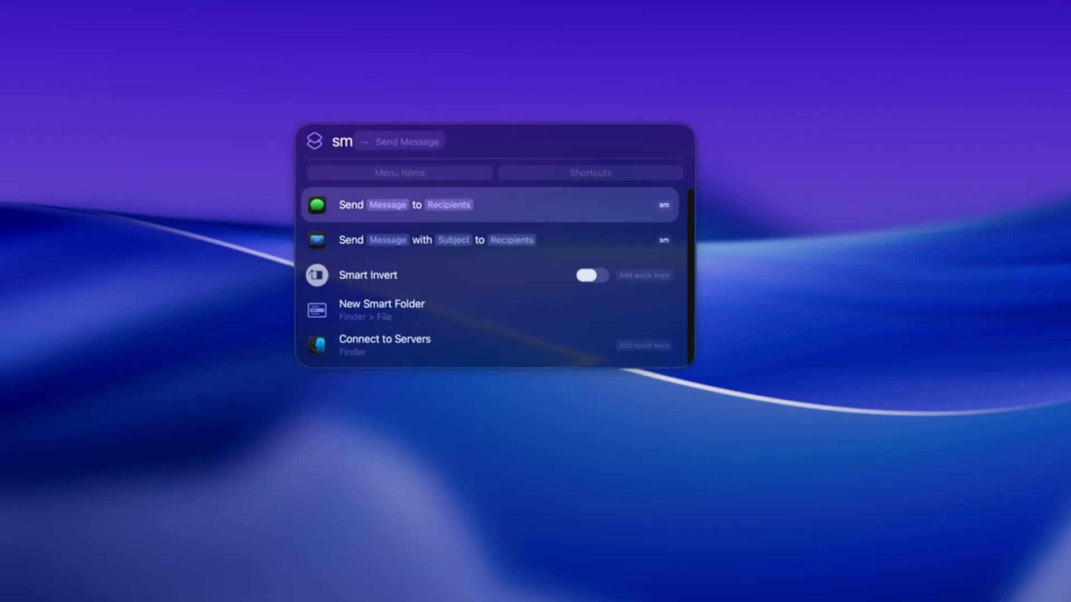
key(Return)
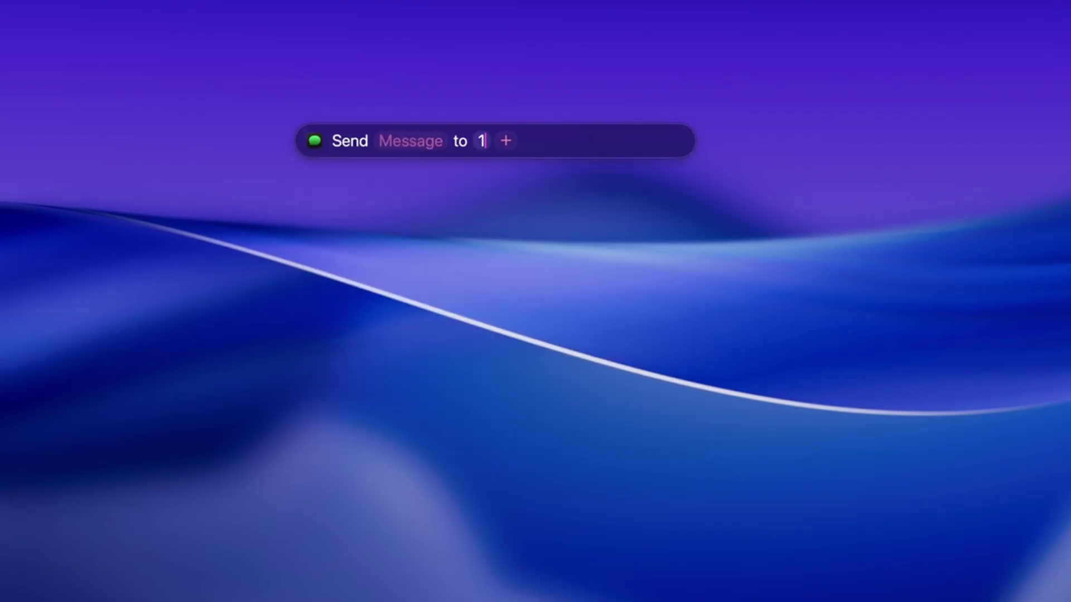
text(hshdhsdhh)
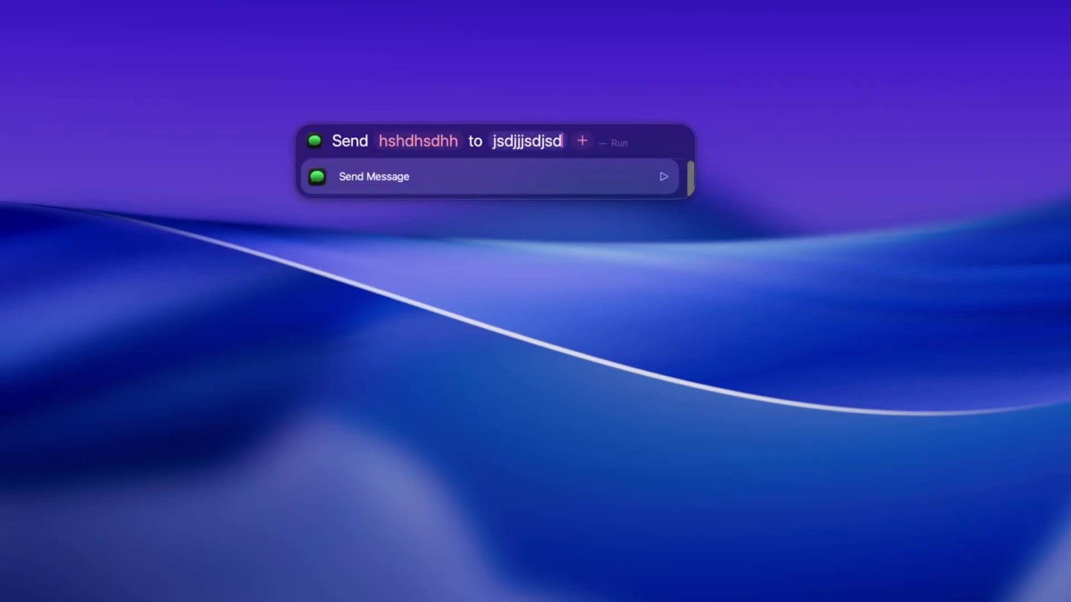
text(jsdjjj)
key(BackSpace)
key(BackSpace)
key(BackSpace)
key(BackSpace)
key(BackSpace)
key(BackSpace)
text(pt)
key(BackSpace)
text(r)
key(Down)
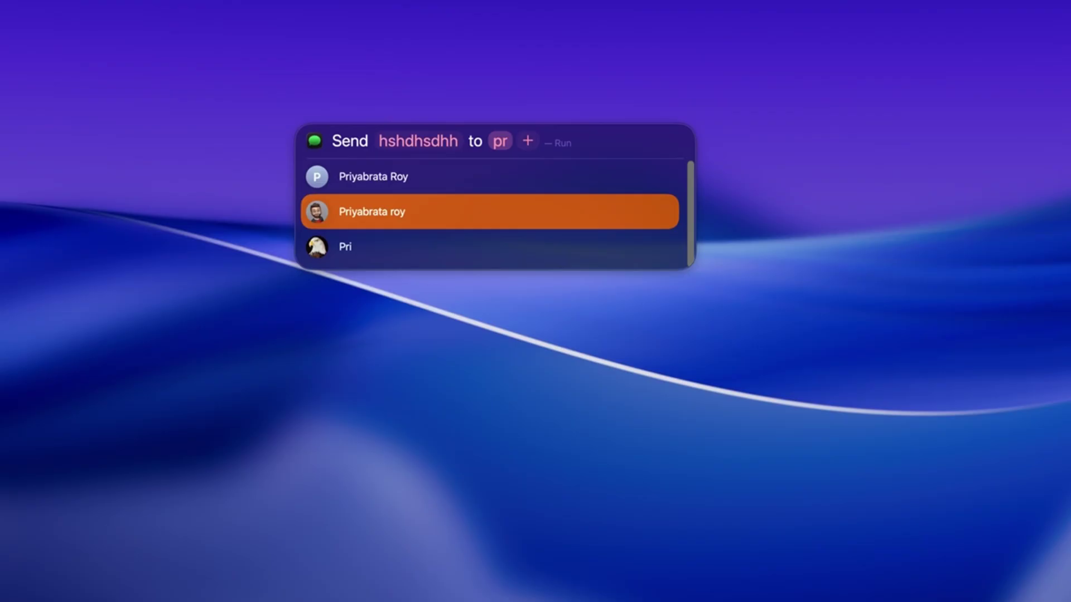
key(Return)
- Give Create Note the quick key n and start it with contents 'sdjkdshdshsdkhksdhk'
key(alt+space)
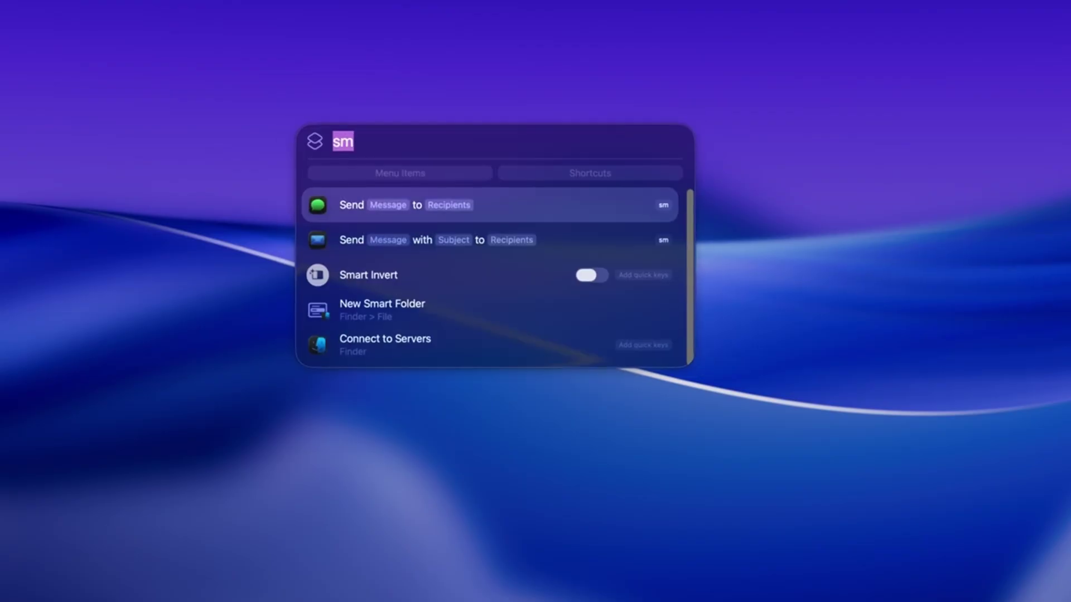
scroll(416, 239, down, 1)
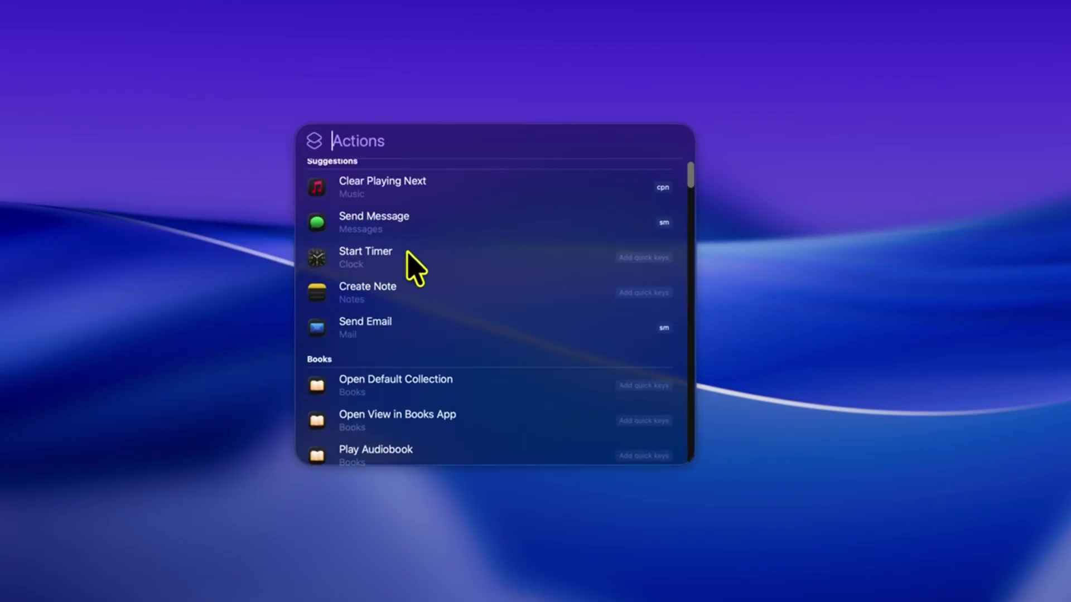
click(395, 285)
click(644, 286)
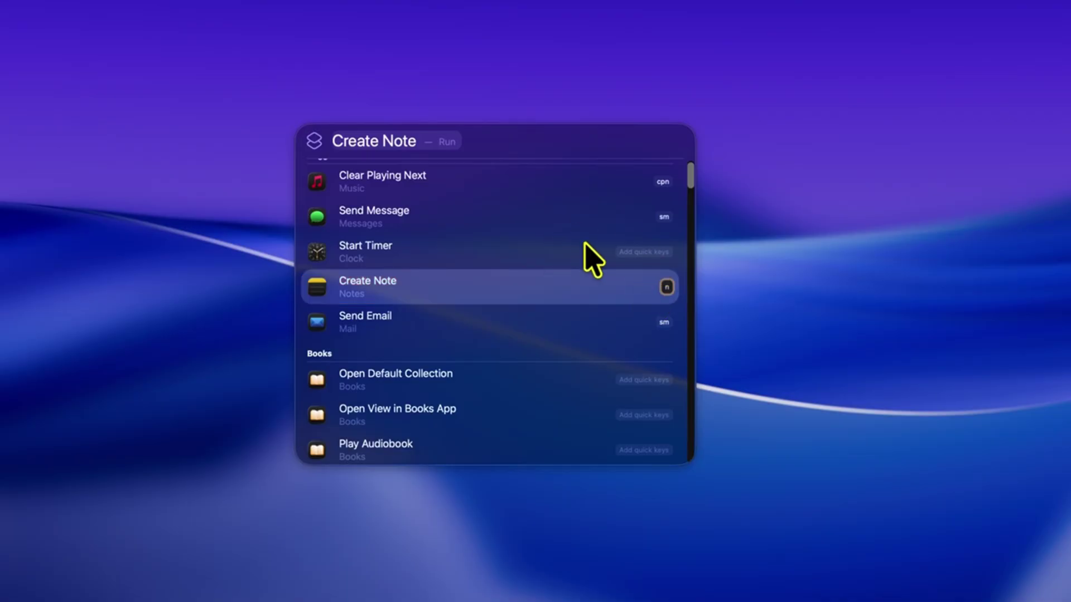
click(565, 138)
key(Return)
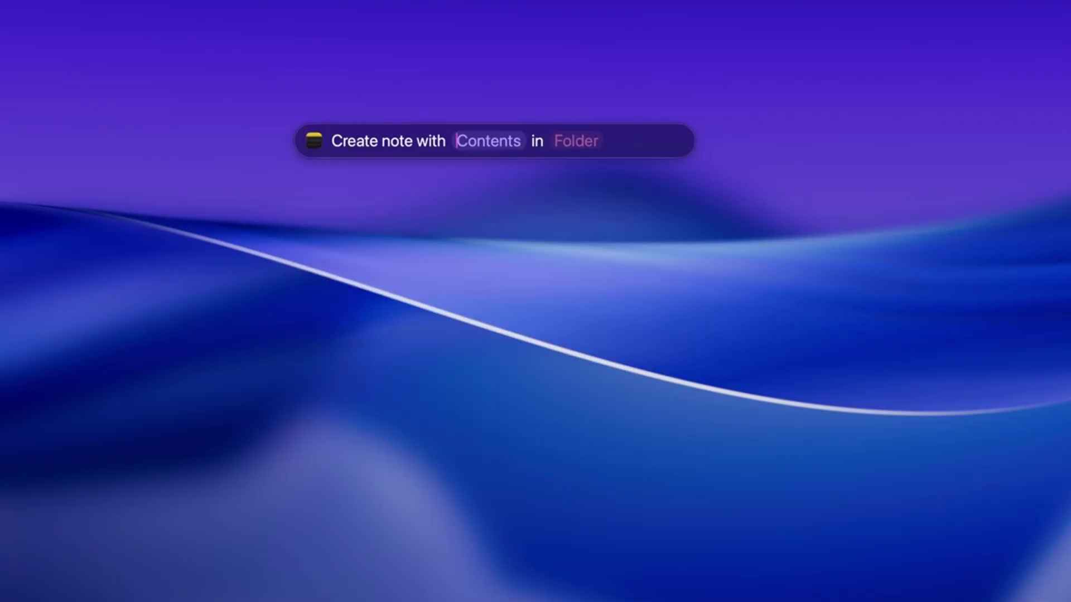
text(sdjkdshdshsdkhksdhk)
key(Tab)
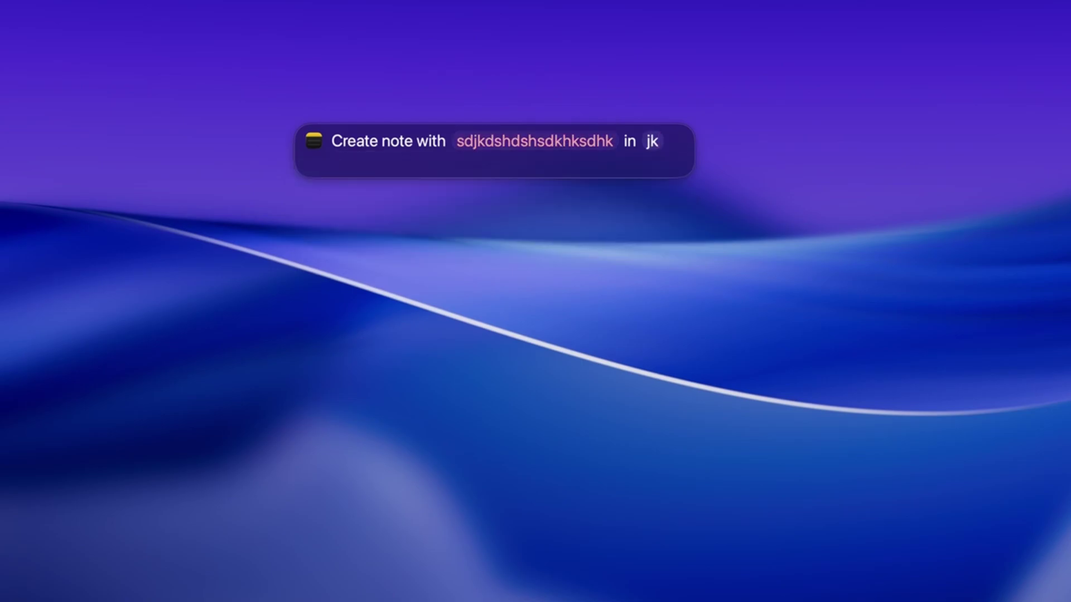
- Run Create Note, then reopen Send Message, type a message and clear the recipient field
key(Return)
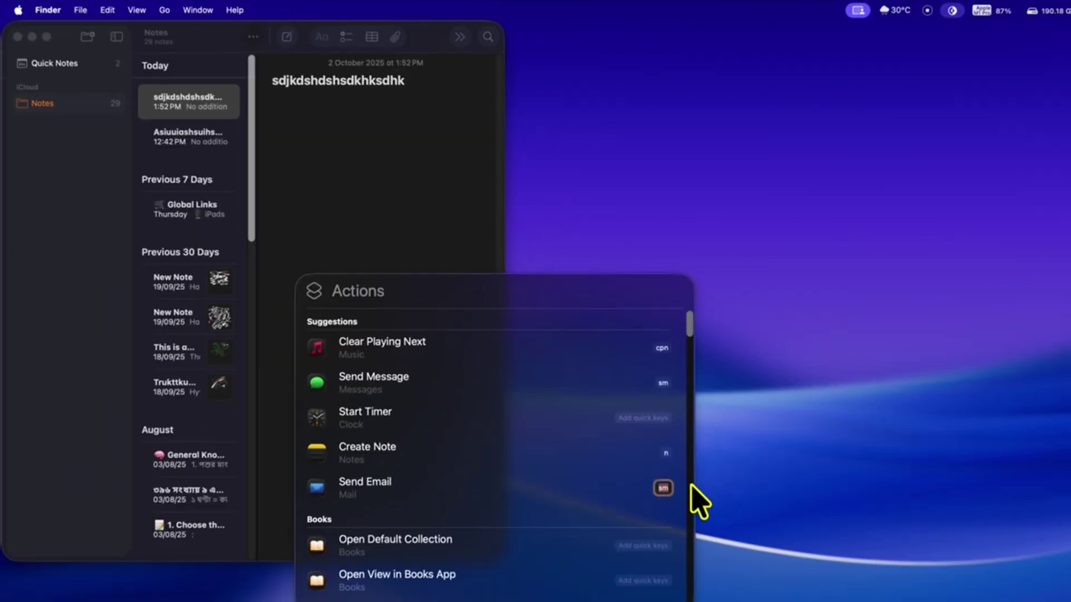
key(m)
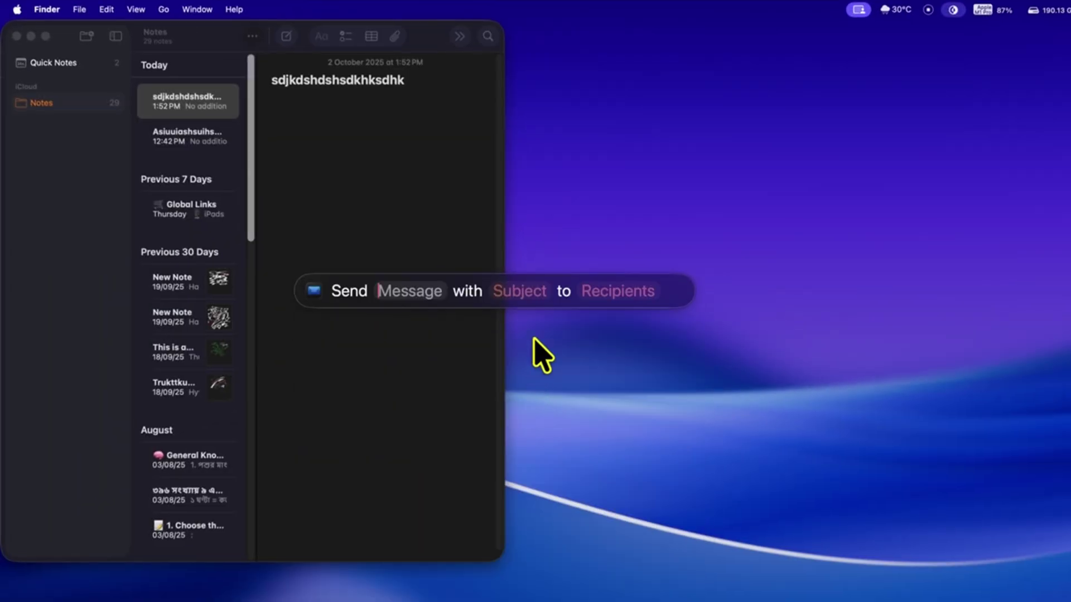
key(Escape)
text(m)
key(Return)
text(hsdhsddshj with jhsdjdshjsdh to )
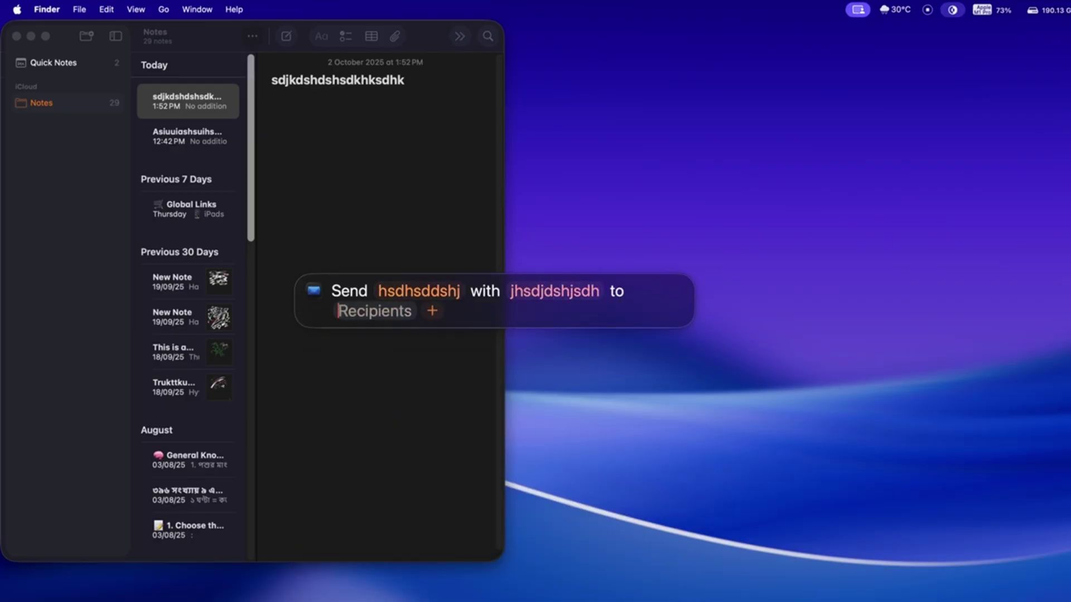
text(jsdhdsjsdhjhj@jsdhsdjhsdjh)
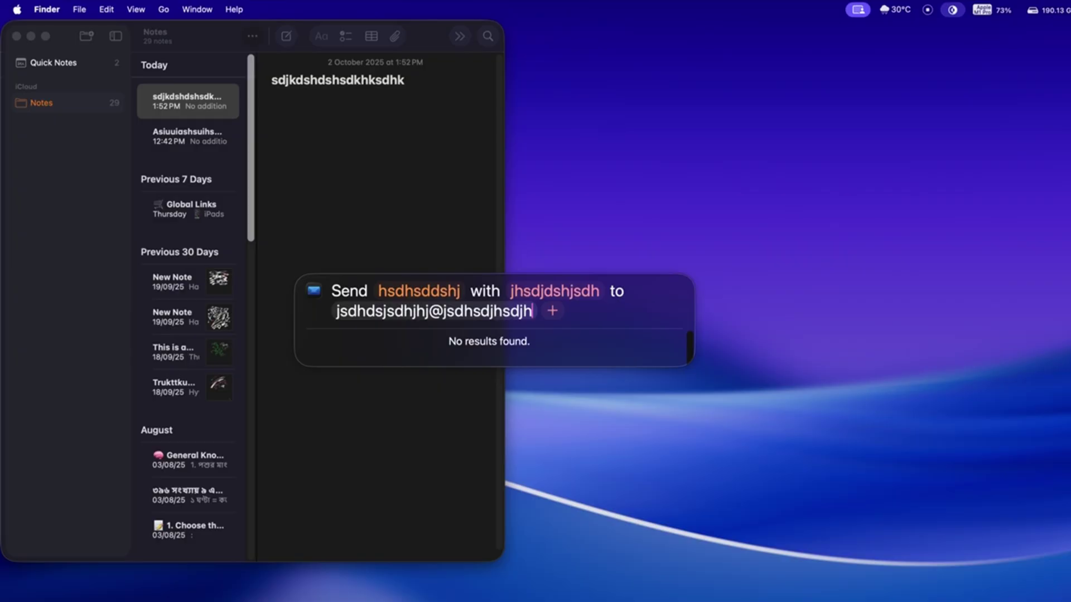
key(BackSpace)
key(BackSpace)
key(BackSpace)
key(BackSpace)
key(BackSpace)
key(BackSpace)
key(BackSpace)
key(BackSpace)
key(BackSpace)
key(BackSpace)
key(BackSpace)
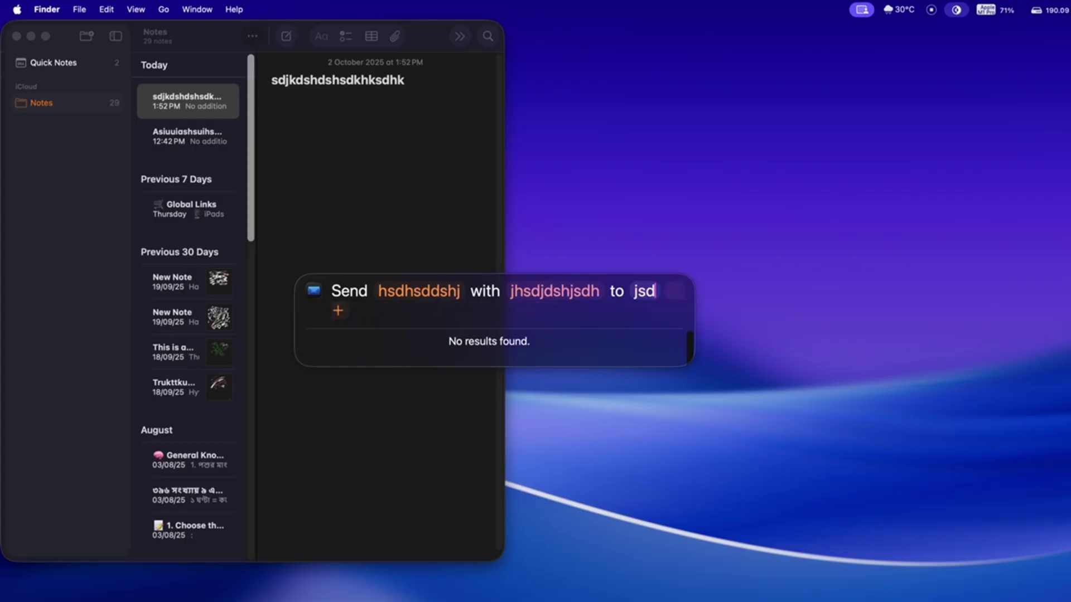
key(BackSpace)
key(BackSpace)
key(BackSpace)
key(BackSpace)
- Scroll the Actions list and launch Photoshop with the 'photoshop' shortcut
scroll(544, 475, down, 10)
scroll(544, 485, down, 15)
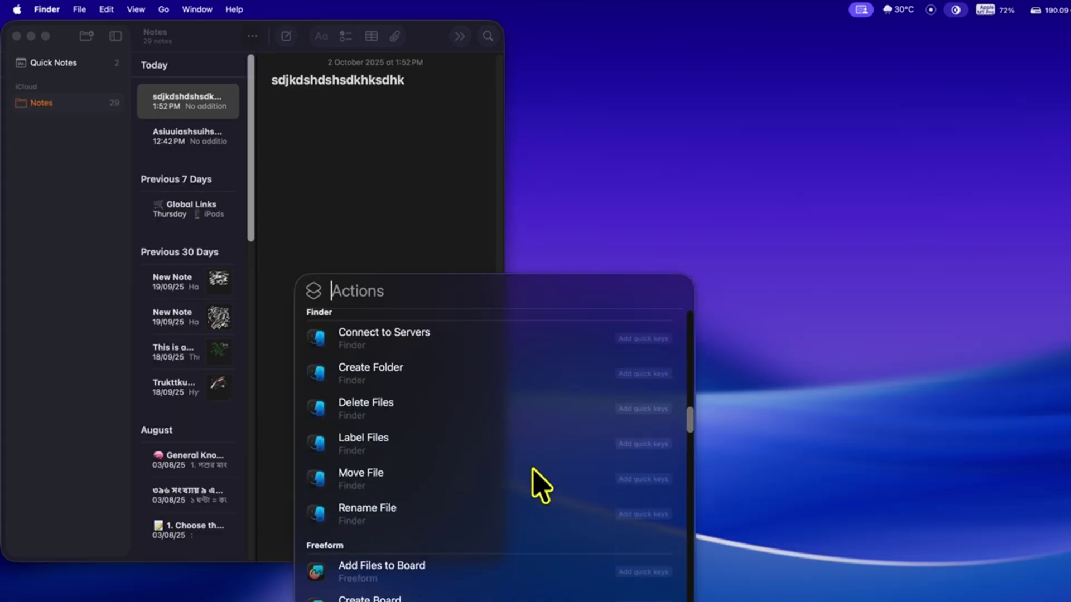
scroll(498, 547, down, 15)
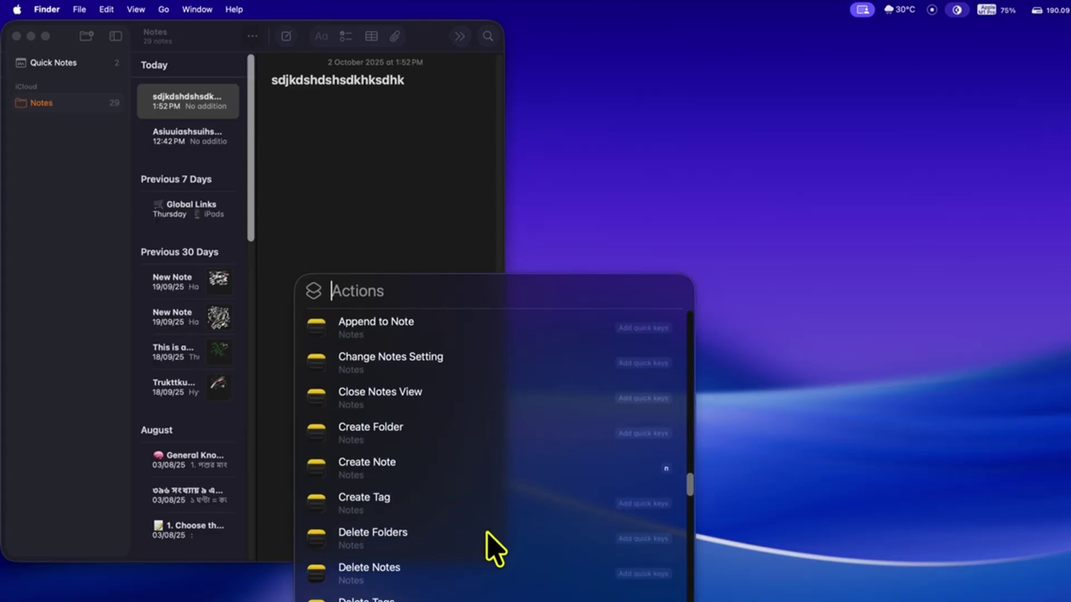
scroll(495, 550, down, 15)
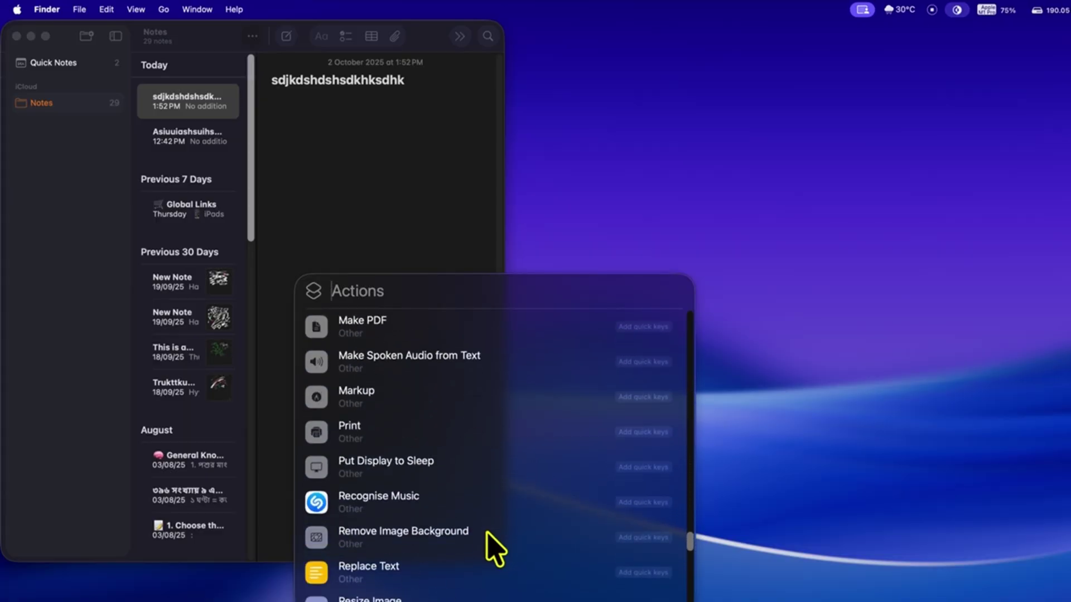
scroll(495, 549, down, 15)
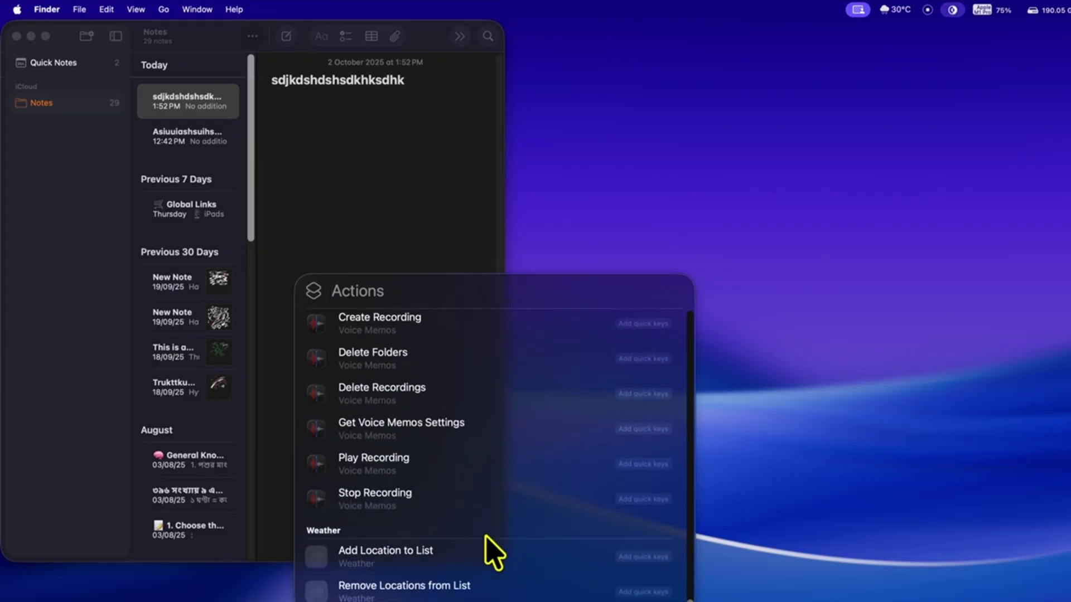
scroll(495, 549, up, 20)
text(photoshop)
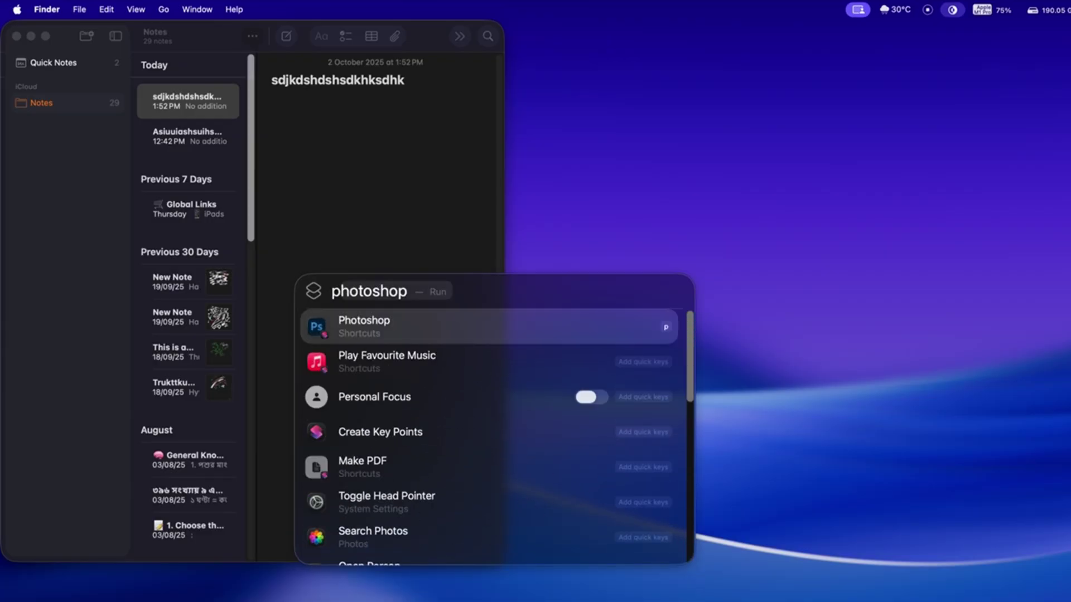
key(Return)
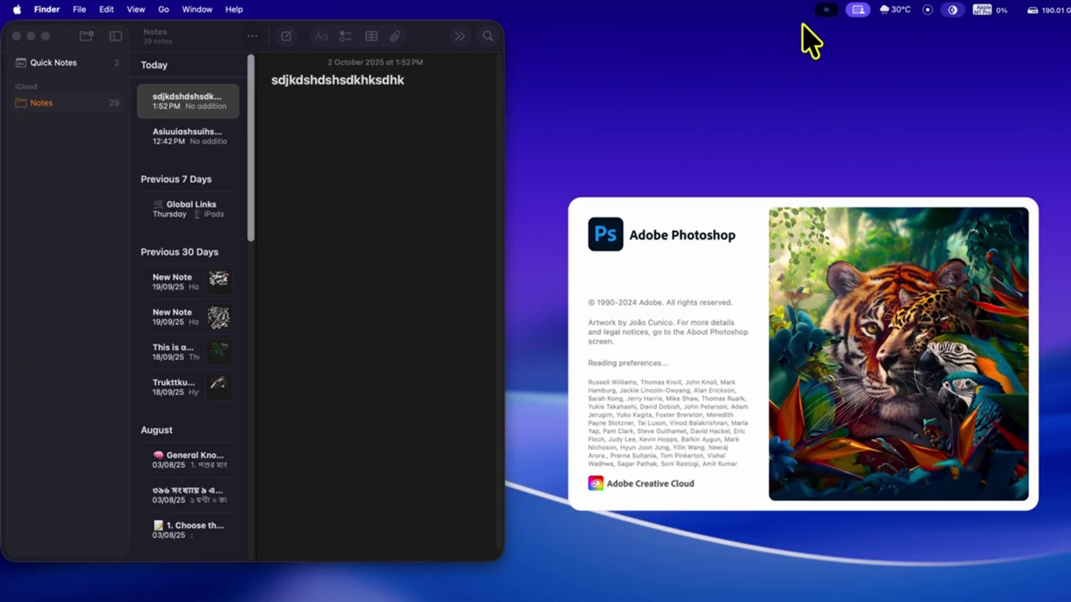
key(super+space)
- In Shortcuts, build a new shortcut whose Open App action opens Adobe Illustrator 2023
text(shortcuts)
key(Return)
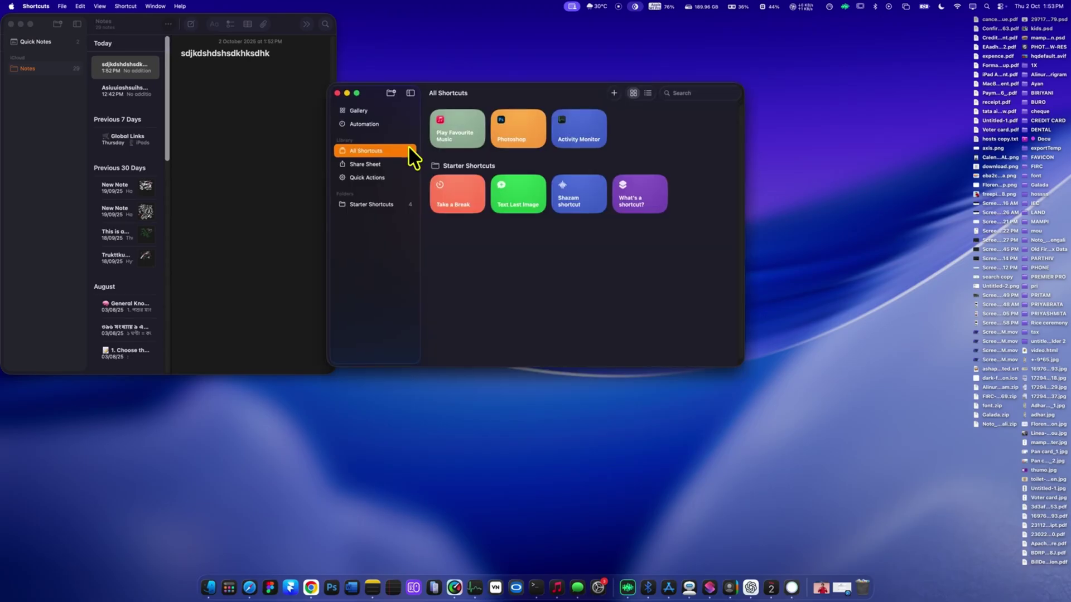
click(63, 6)
click(78, 19)
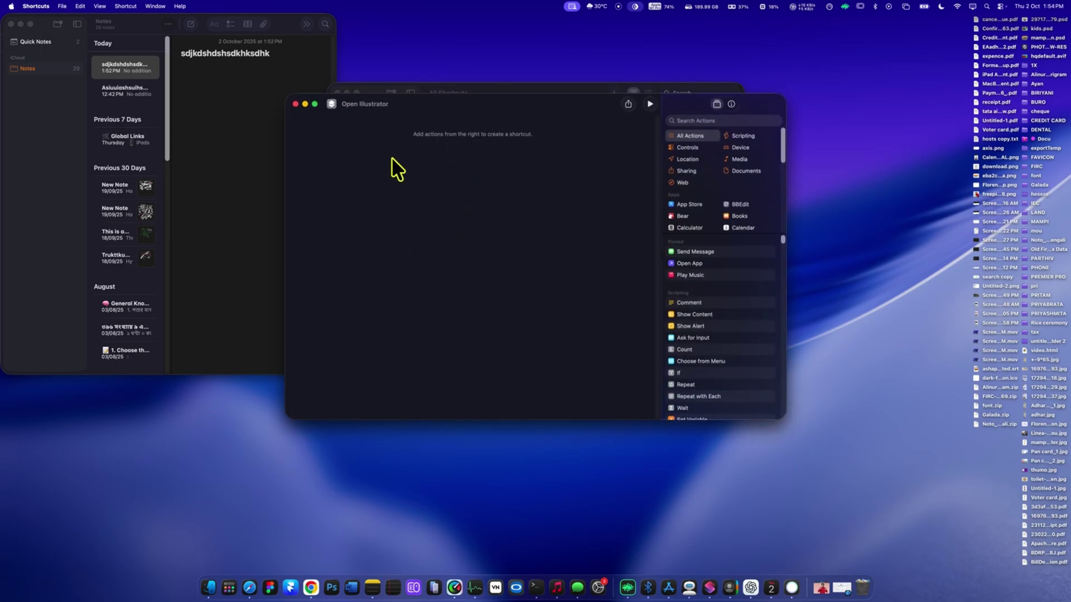
drag(718, 267, 455, 185)
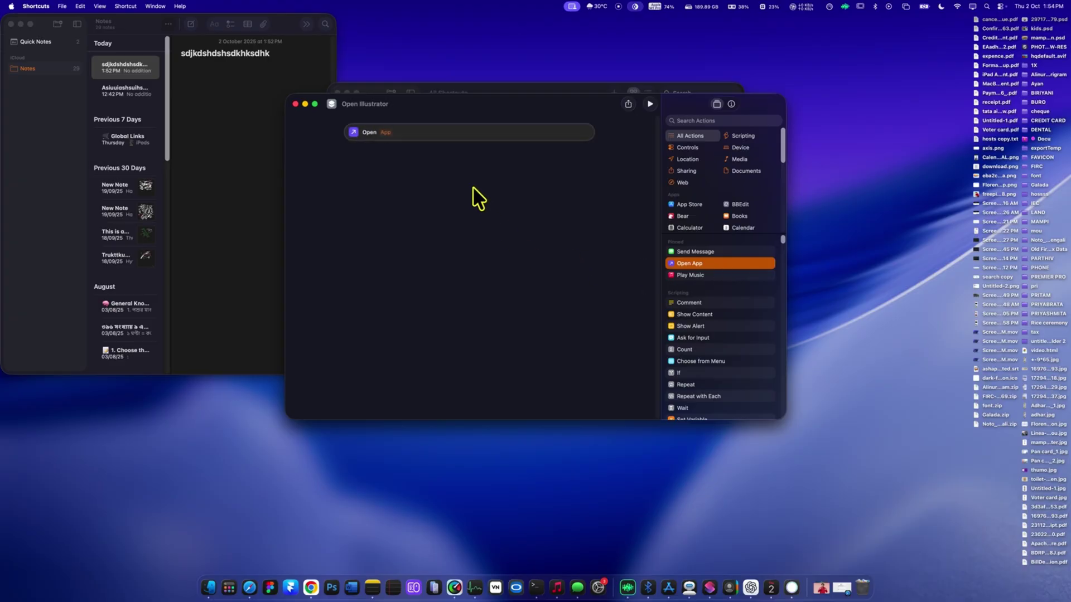
click(385, 133)
text(ill)
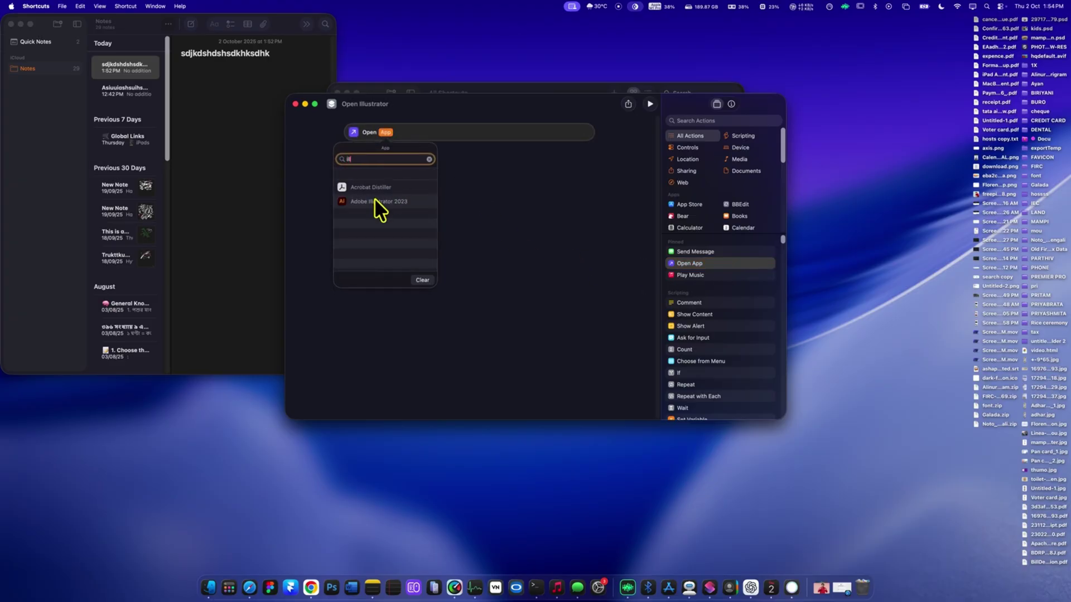
click(379, 201)
- Search Spotlight Actions for 'ill' and open the Open Illustrator result
click(528, 63)
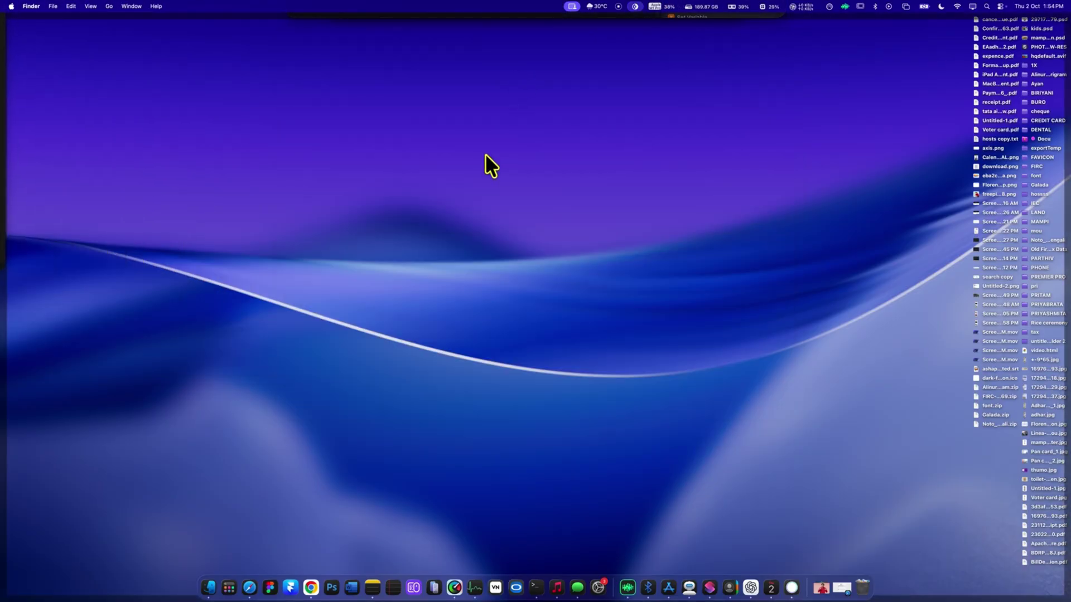
key(super+space)
key(super+3)
text(ill)
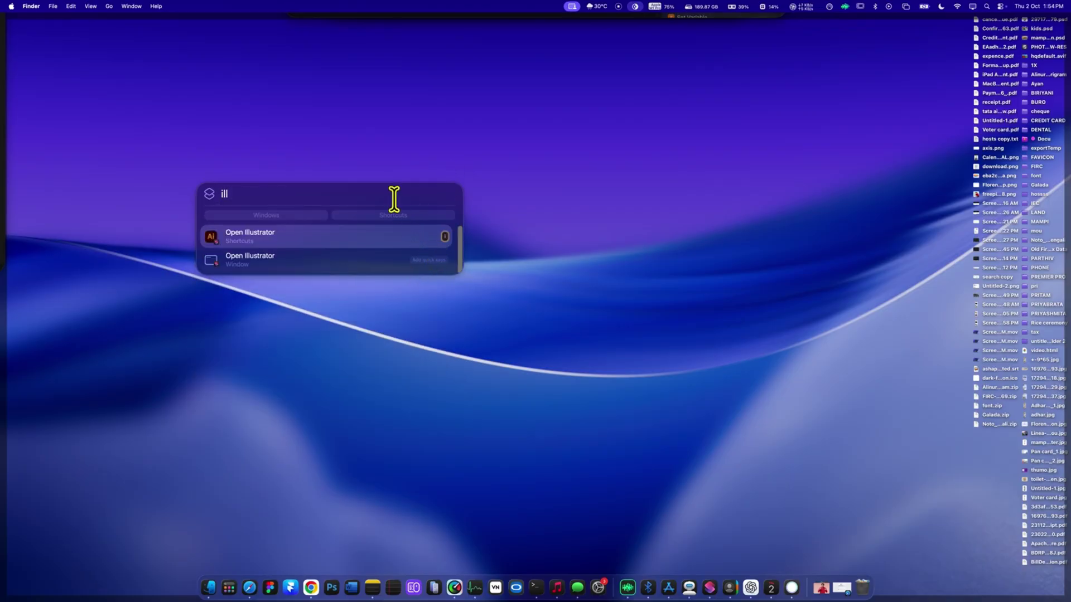
key(super+Return)
key(super+space)
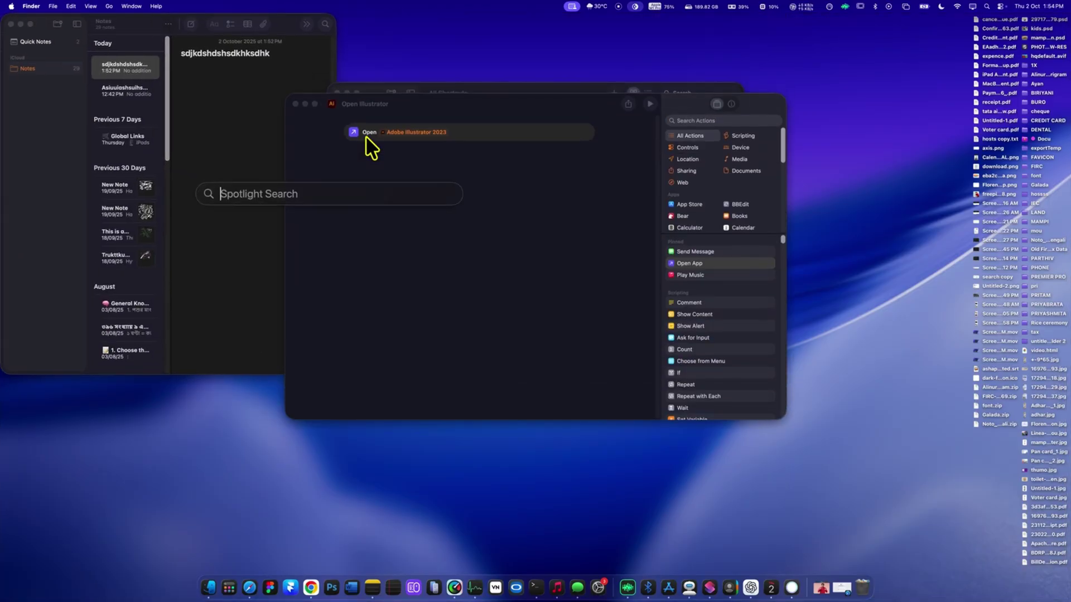
- Run Open Illustrator, then turn on Spotlight's Clipboard Search
text(ill)
key(Return)
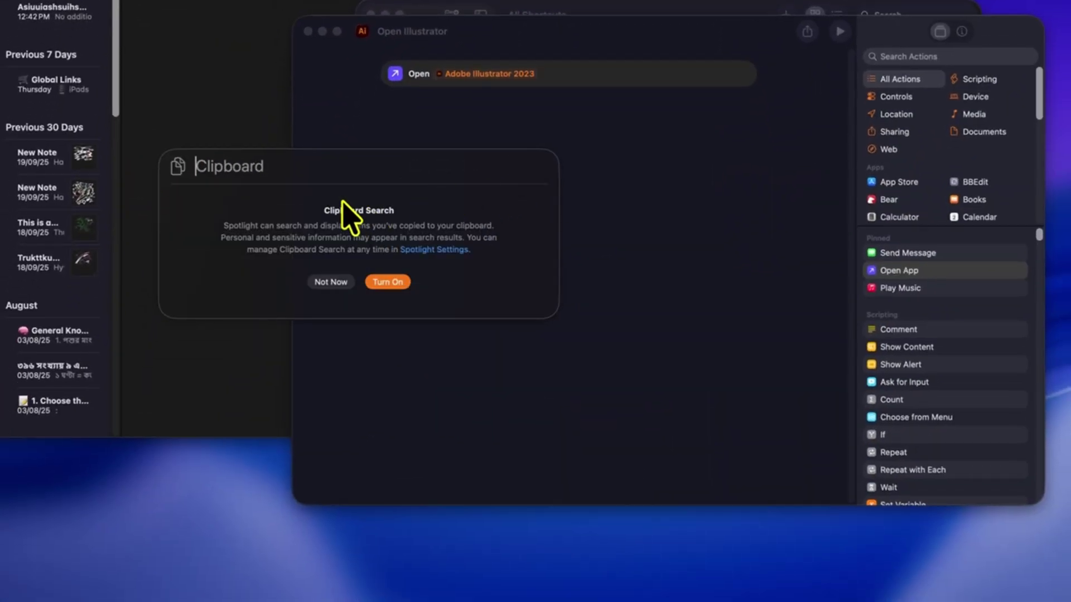
click(382, 282)
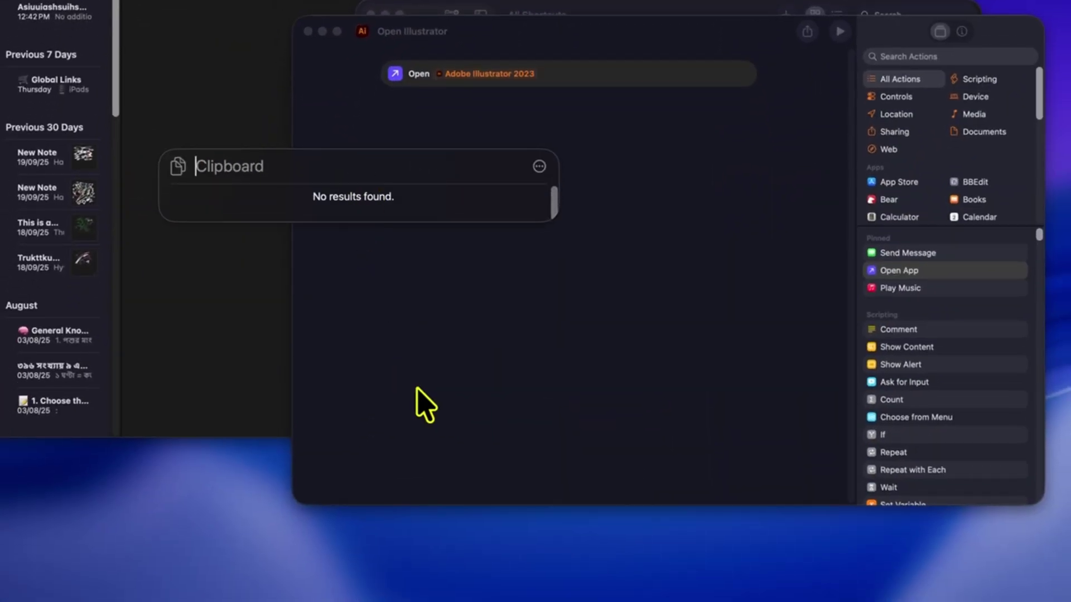
key(Escape)
- Browse the Global Links, New Note and General Knowledge notes, then check clipboard history
click(141, 35)
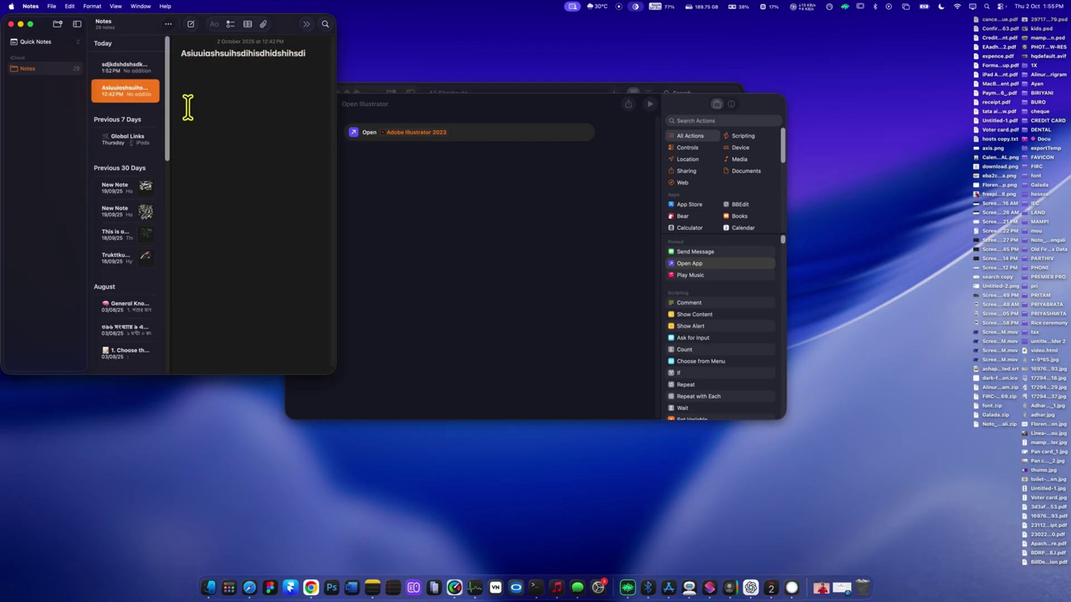
click(112, 139)
click(117, 187)
click(120, 305)
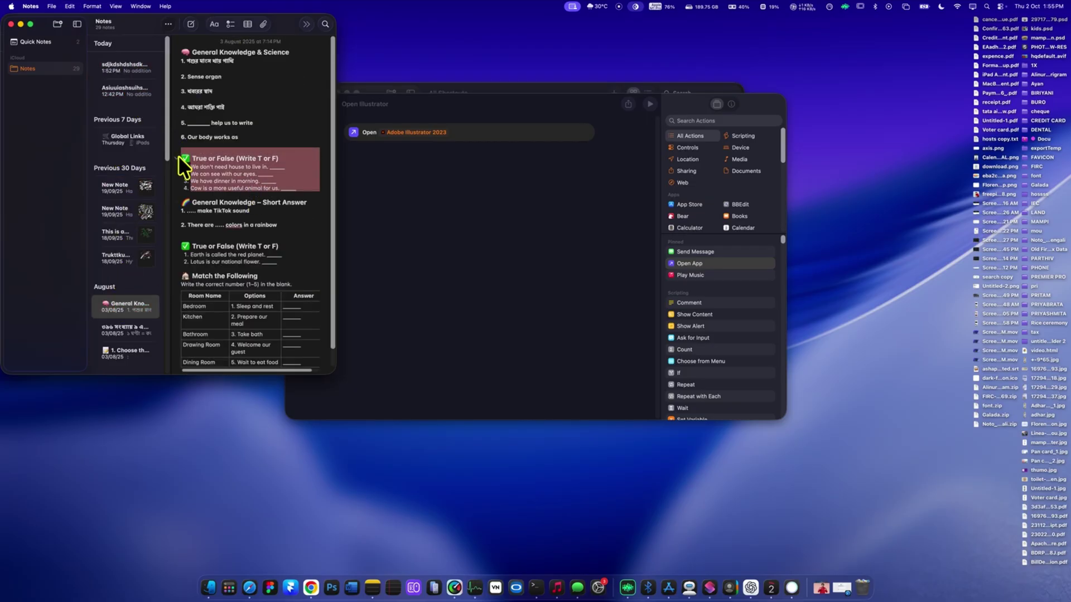
click(424, 184)
click(443, 192)
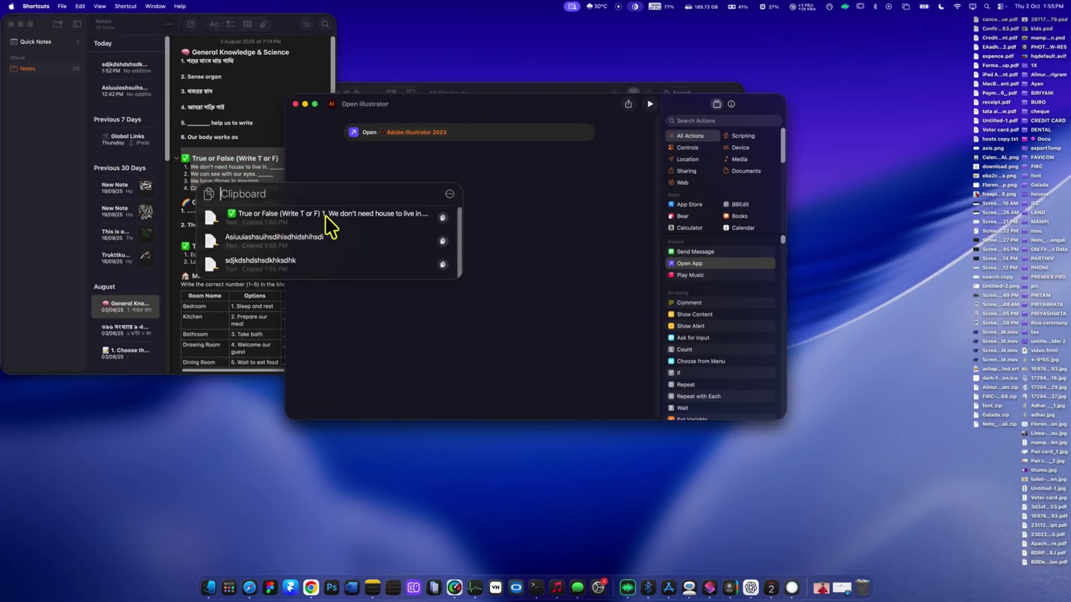
key(Escape)
- In a new Chrome tab, paste two clipboard-history items into the address bar and search Google
click(310, 588)
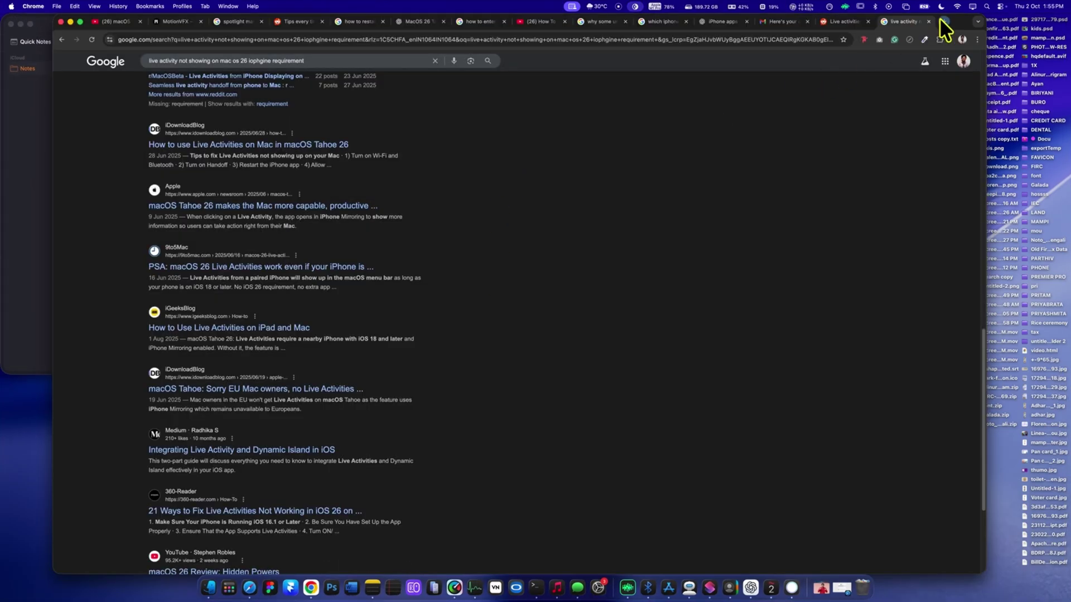
click(941, 23)
key(super+space)
key(super+4)
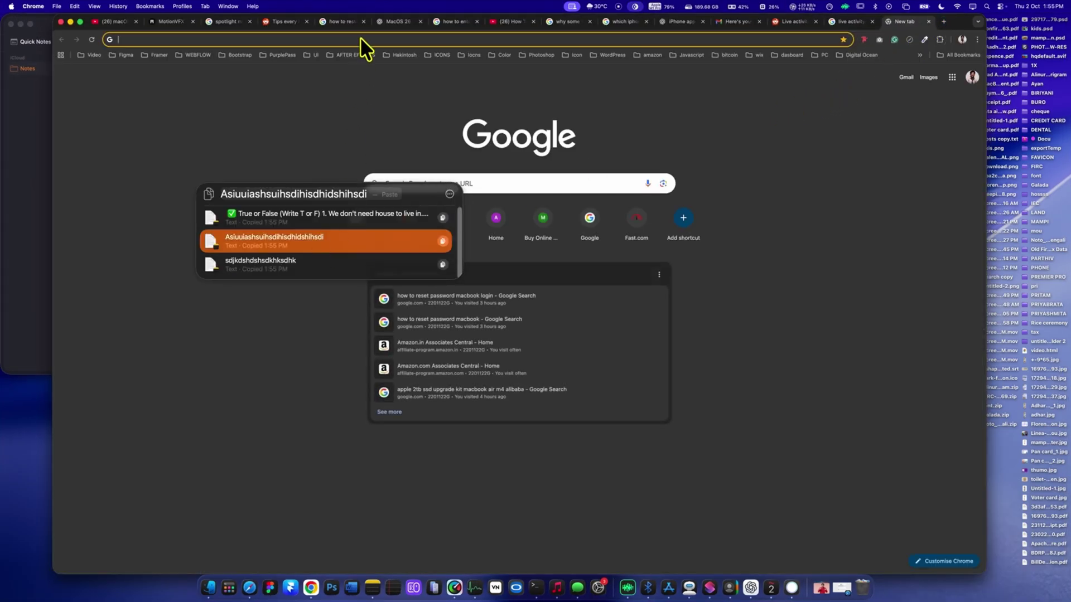
click(359, 37)
text(✅ True or False (Write T or F) 1. We don't need house to live in. _____ 2. We can see with our eyes. _____ 3. We have dinner in morning. _____ 4. Cow is a more useful animal for us. _____)
key(super+space)
key(super+4)
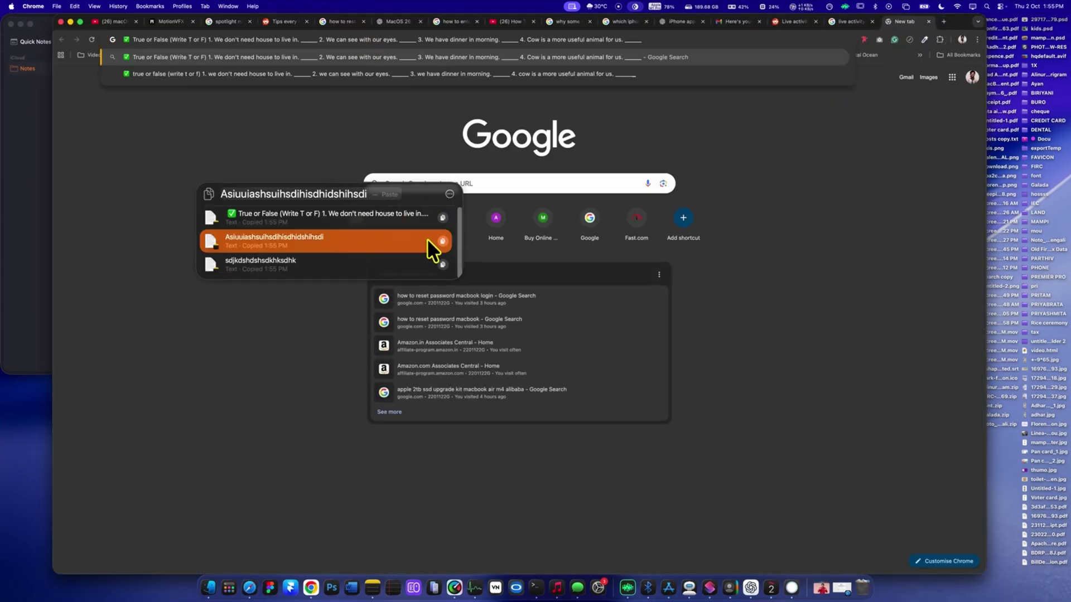
click(428, 240)
key(Return)
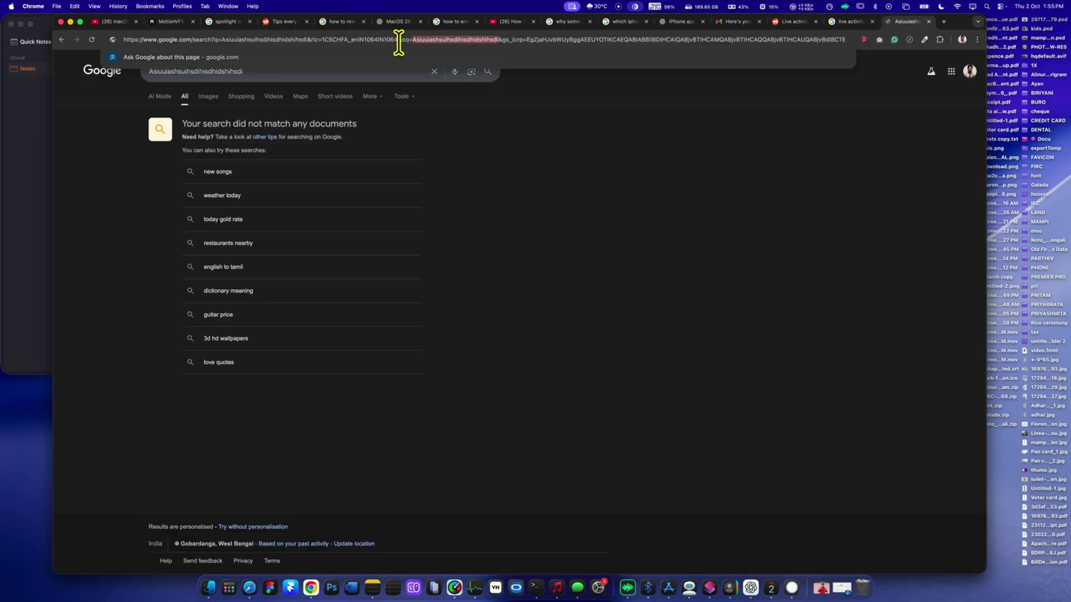
- Select the no-results heading and pick the 'True or False' item from clipboard history
triple_click(347, 125)
key(super+space)
key(super+4)
click(438, 265)
- Open Notes, select two lines of the new note, then show clipboard history over Chrome
key(super+space)
key(super+1)
text(notes)
key(Return)
drag(208, 73, 214, 85)
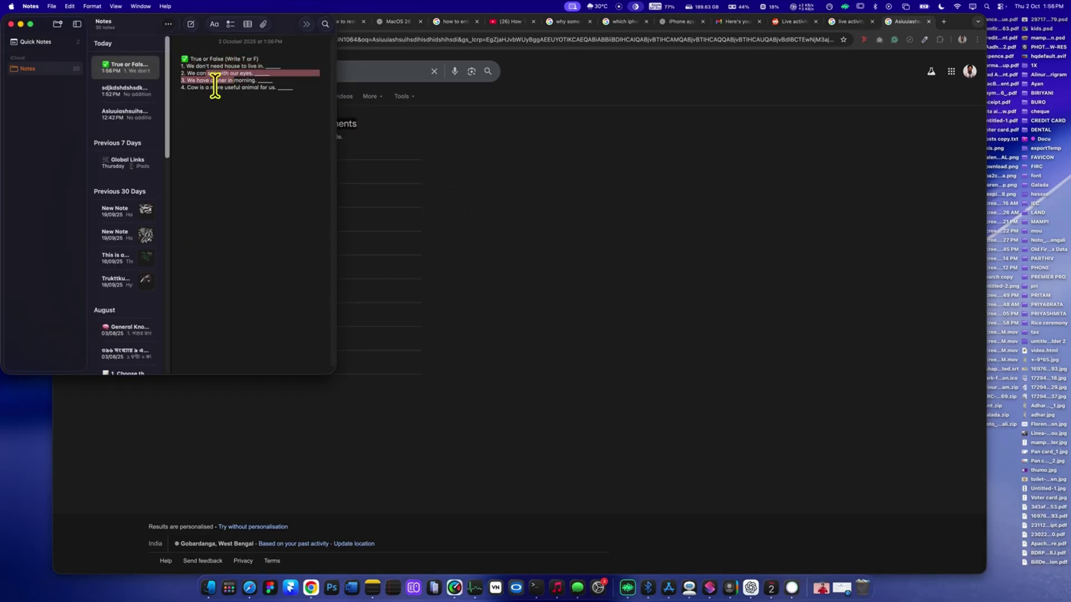
click(421, 205)
key(super+space)
key(super+4)
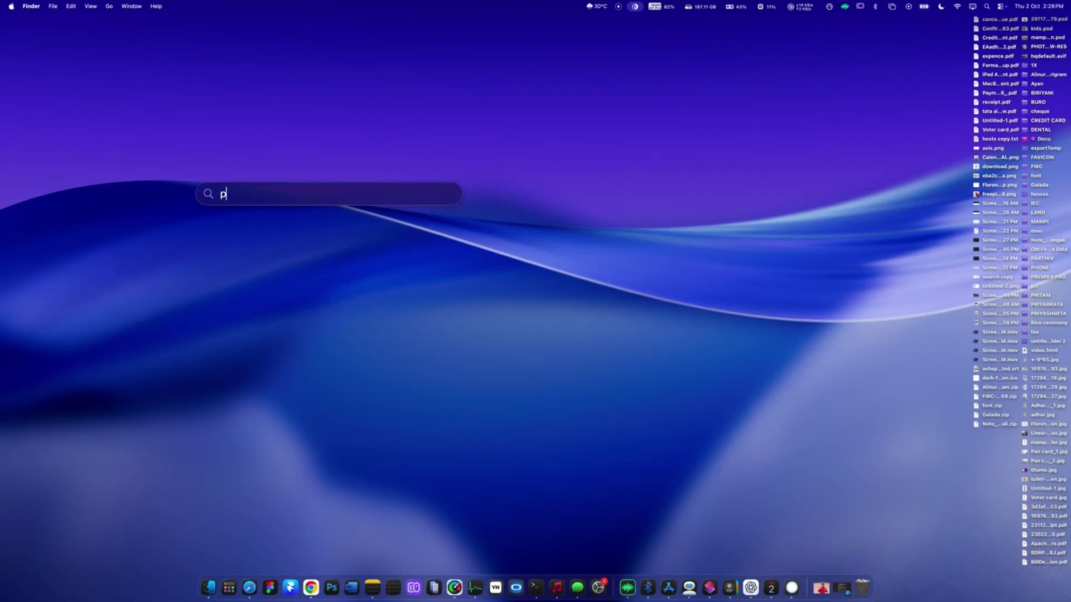
- Launch Phone, end the current call, dial a new one and show its ••• call options
text(hone)
key(Return)
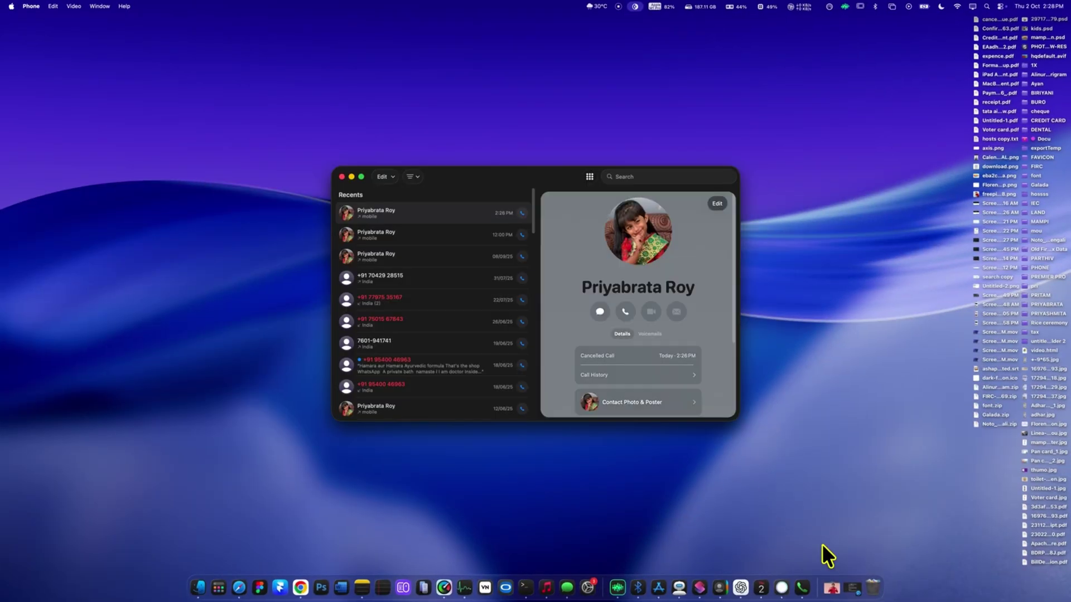
click(589, 177)
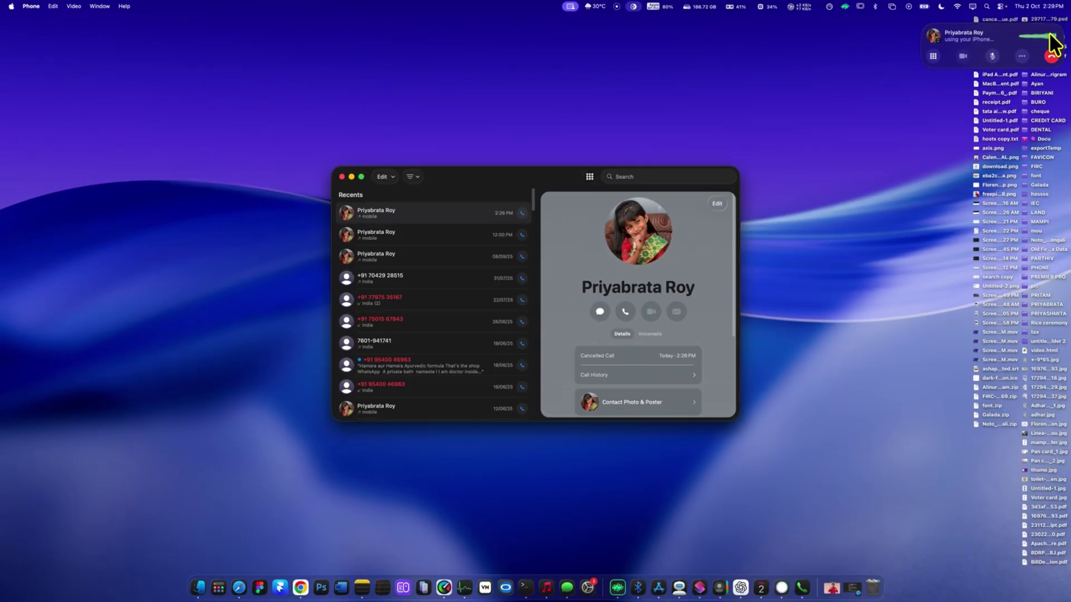
click(1051, 55)
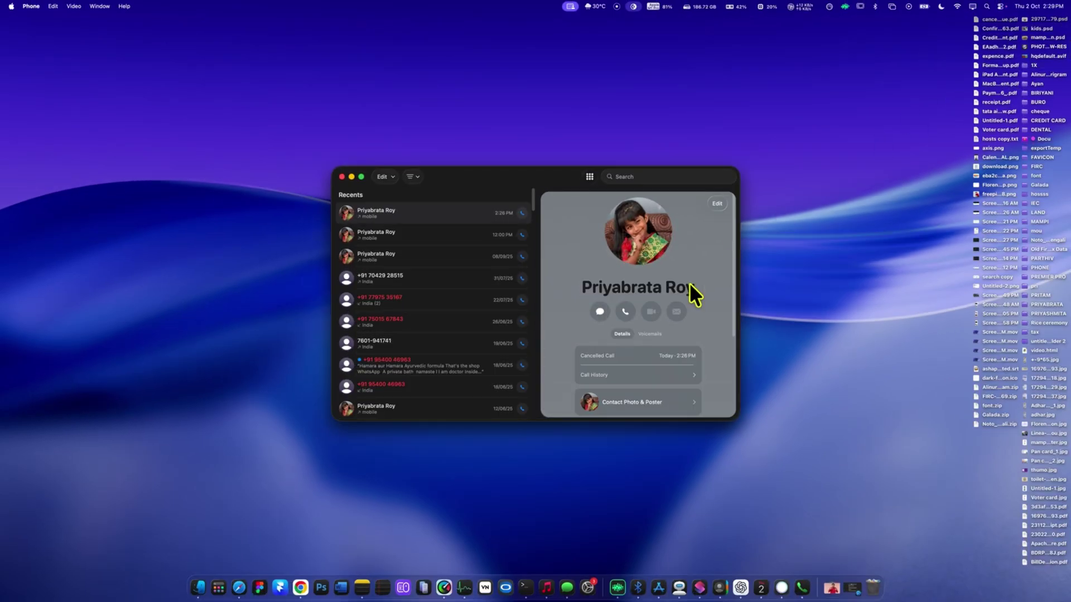
click(590, 177)
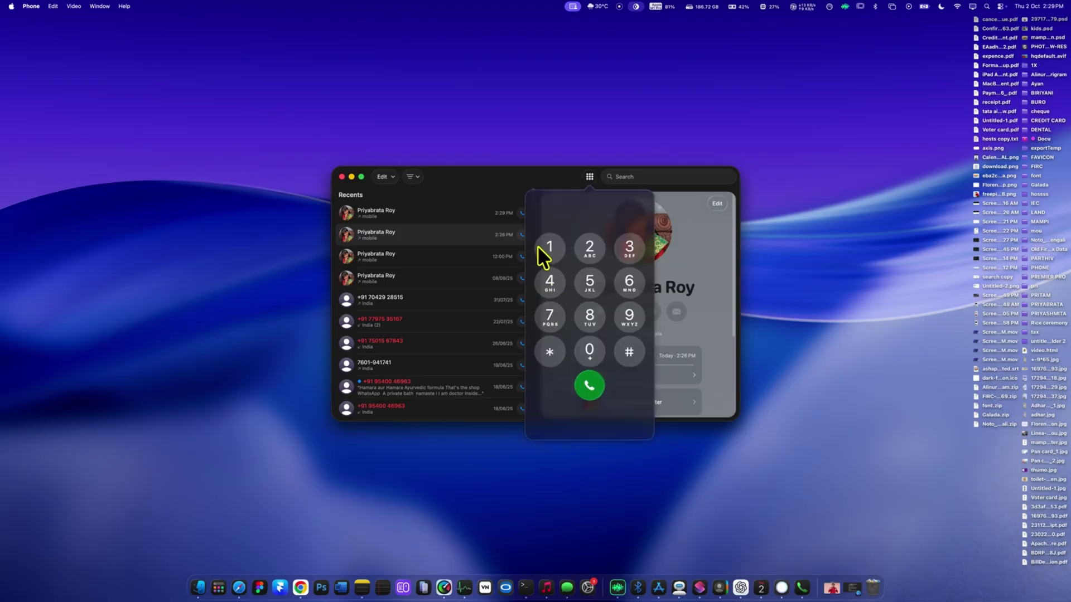
click(588, 379)
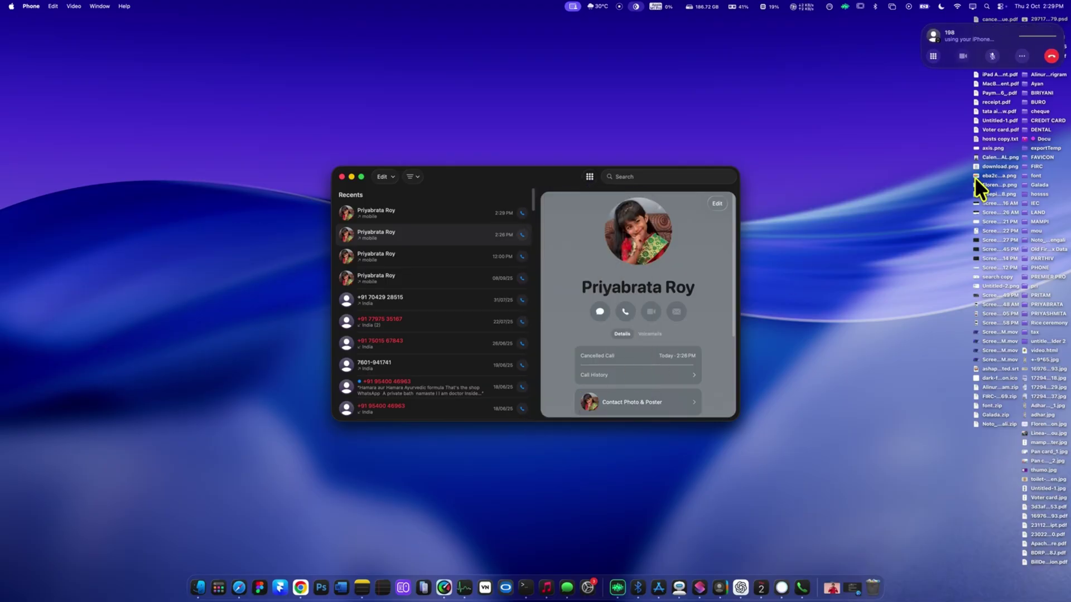
click(1022, 56)
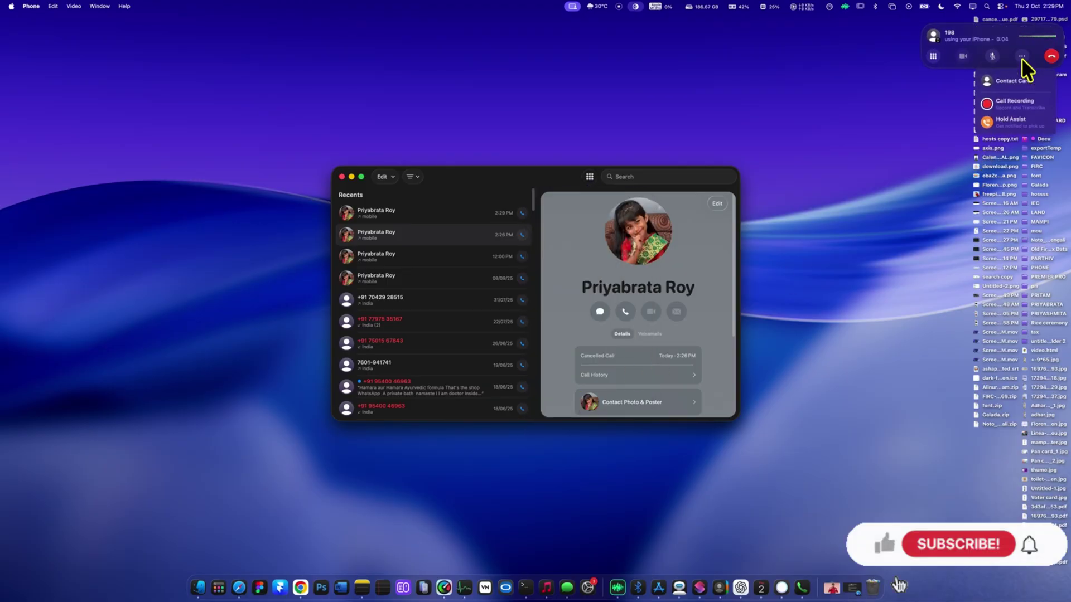
- Record the call, end it, and open the saved recording's transcript in Notes
click(1026, 104)
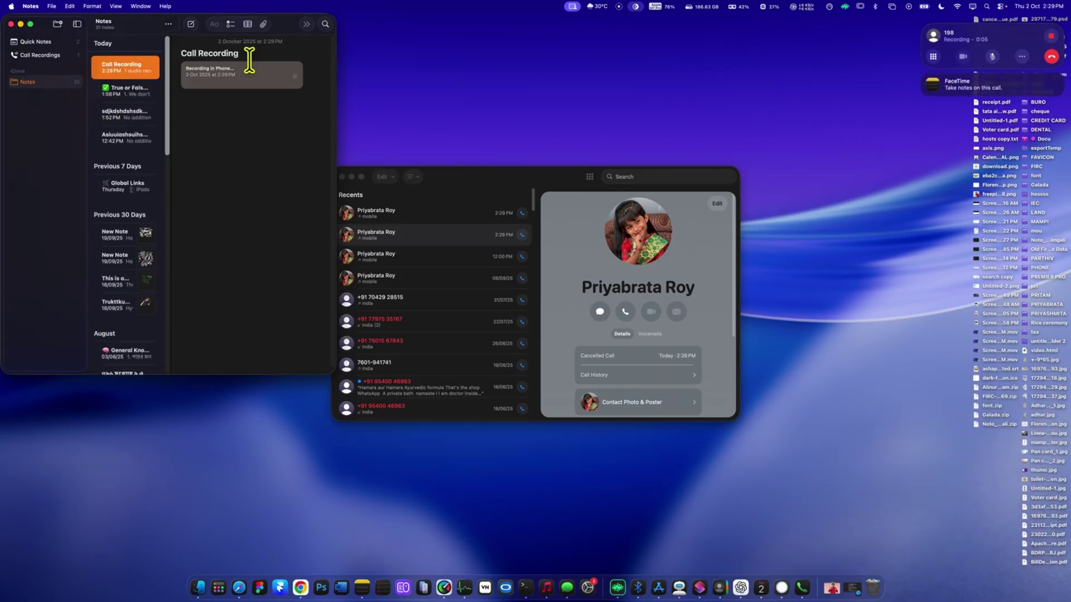
click(935, 57)
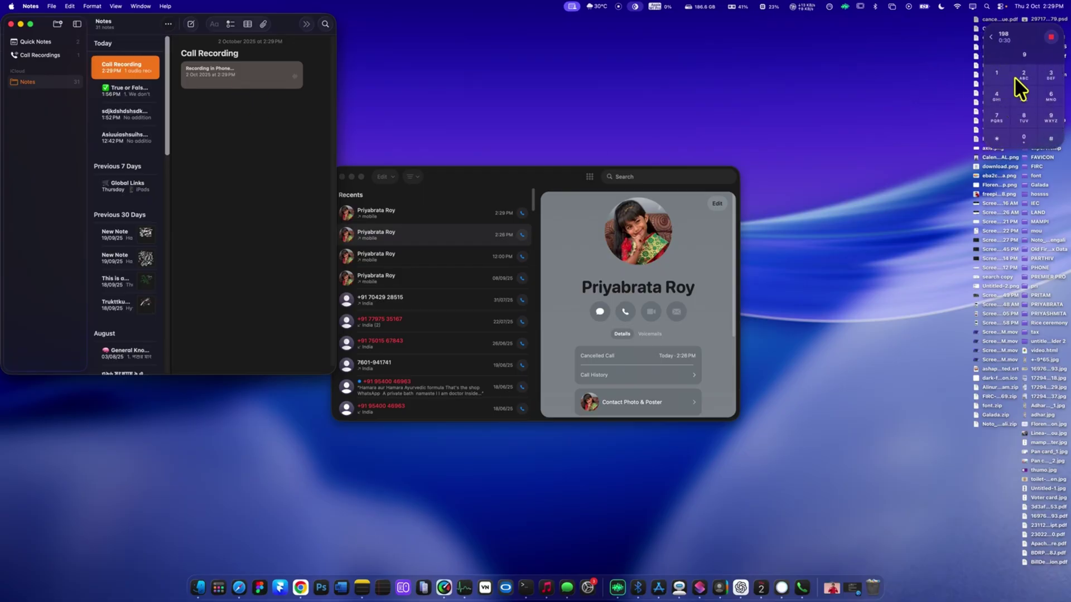
click(1051, 37)
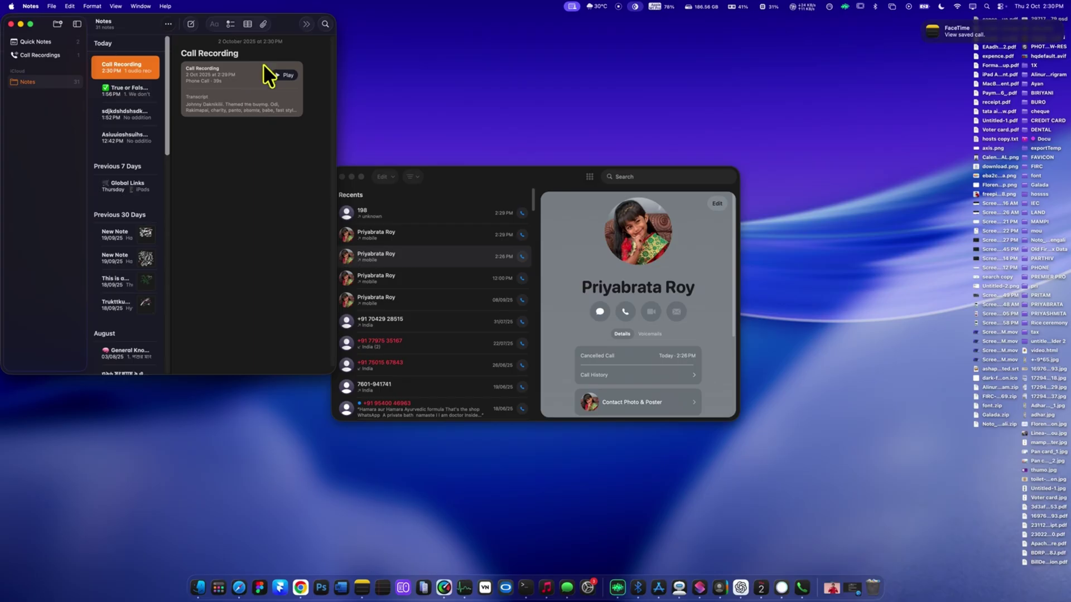
click(275, 75)
click(256, 103)
drag(287, 28, 539, 220)
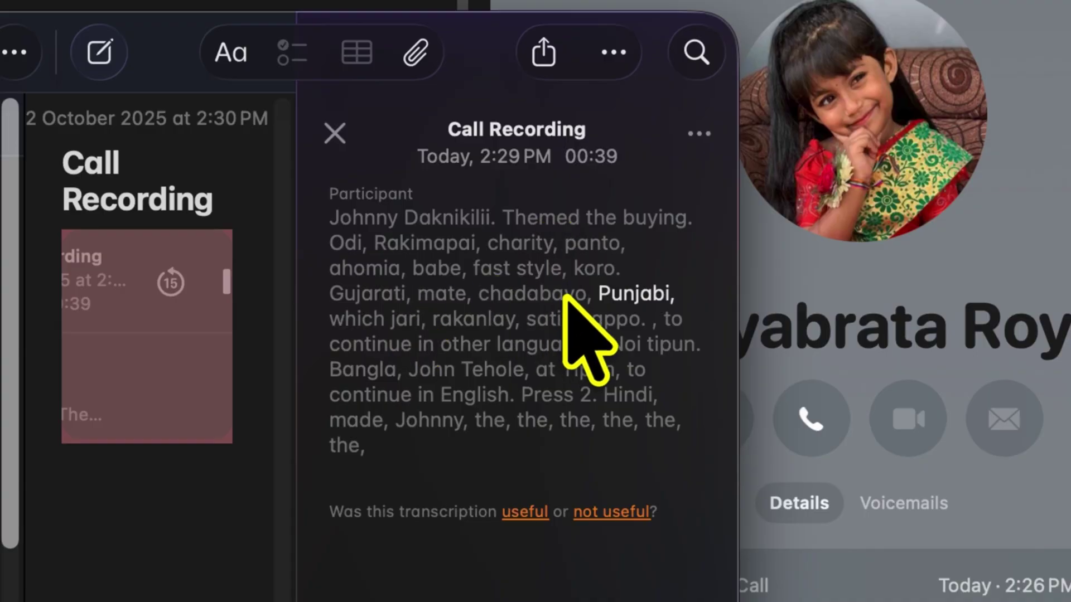
- Export the Call Recording note and save the exported file
click(52, 6)
mouse_move(53, 65)
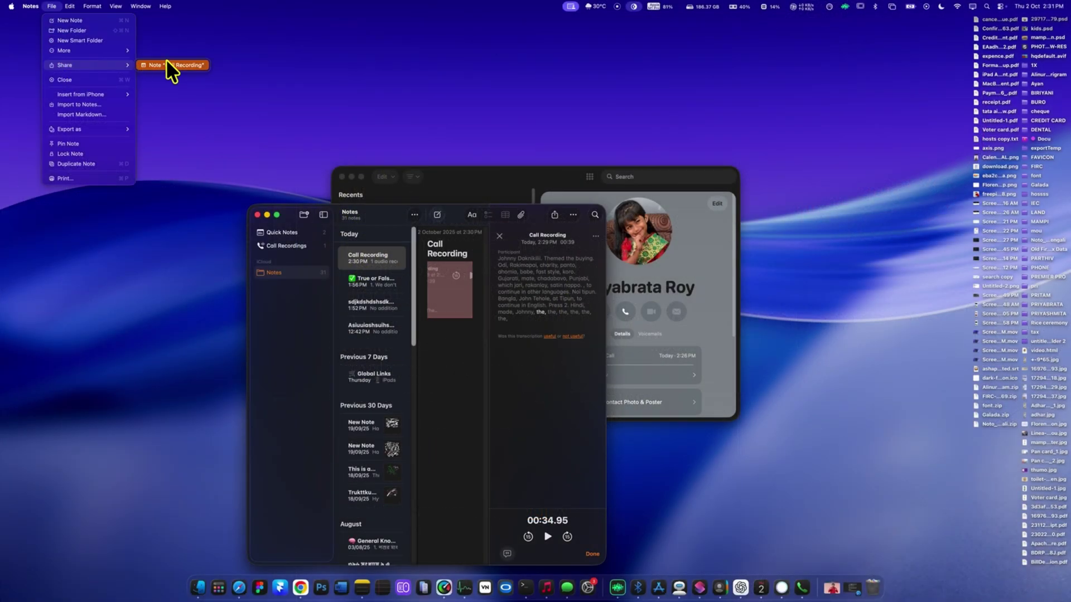
mouse_move(111, 129)
click(151, 134)
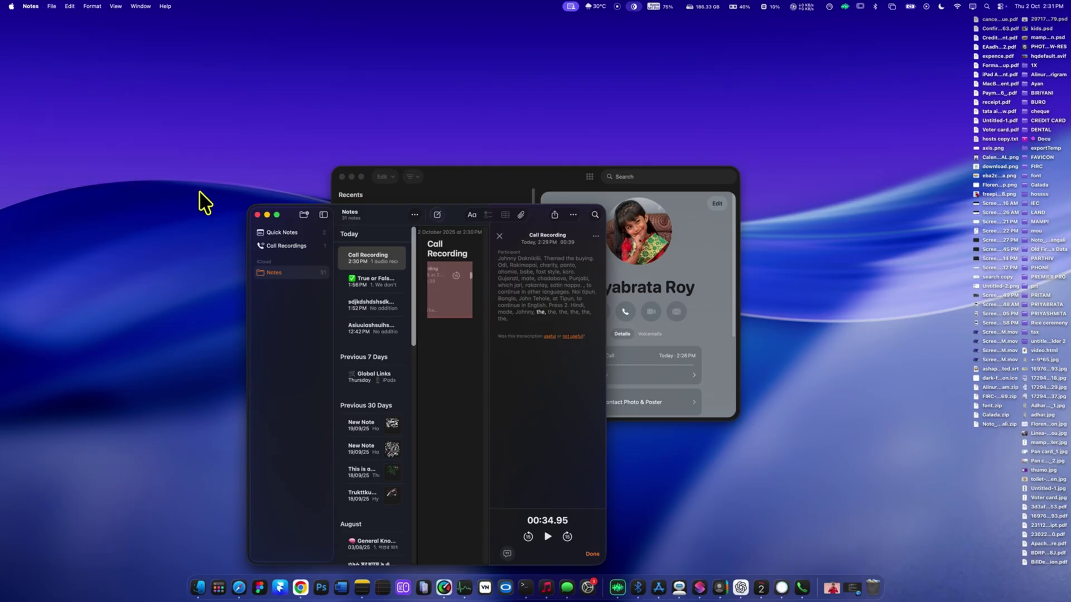
click(483, 411)
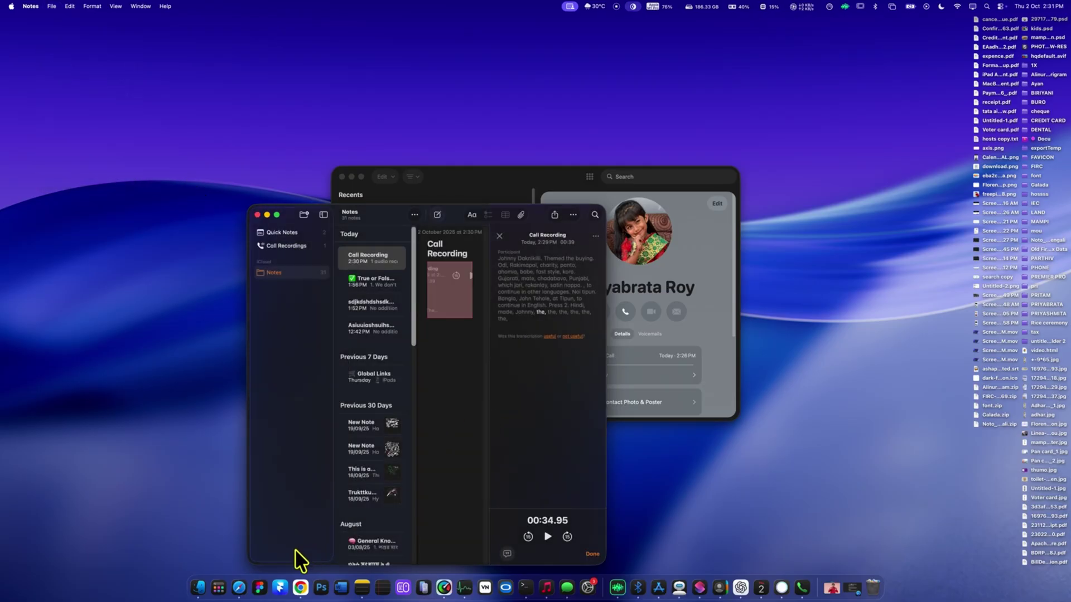
- In Finder, preview Call Recording.md in Documents, then open the call audio from Attachments
click(198, 587)
click(377, 257)
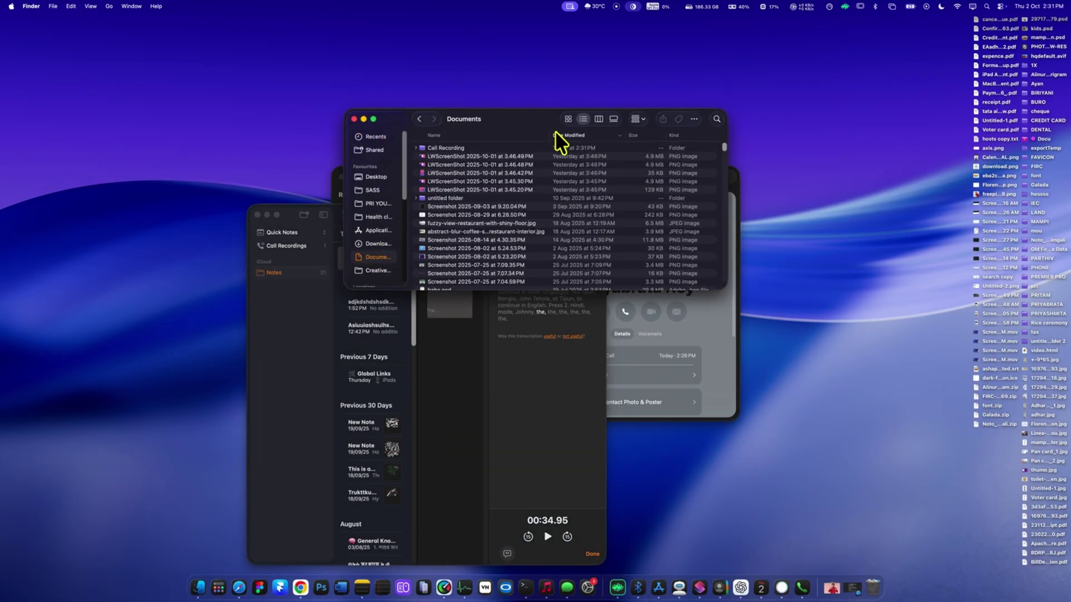
double_click(502, 147)
click(484, 156)
key(space)
key(space)
double_click(494, 147)
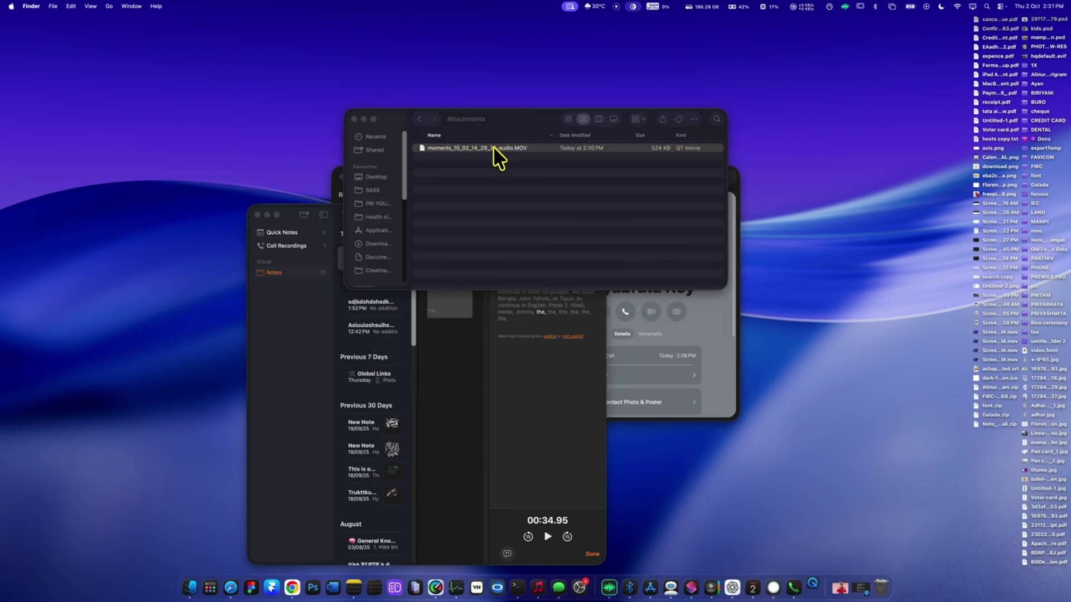
double_click(493, 147)
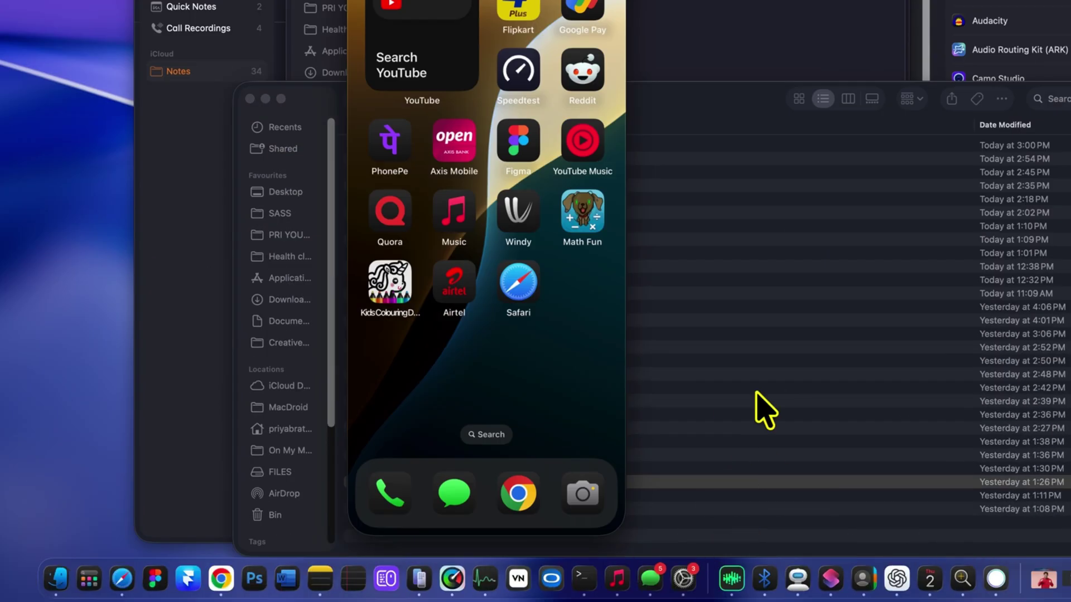
- Launch InShot on the mirrored iPhone and start a video from the 10 countdown intro clip
drag(535, 477, 445, 474)
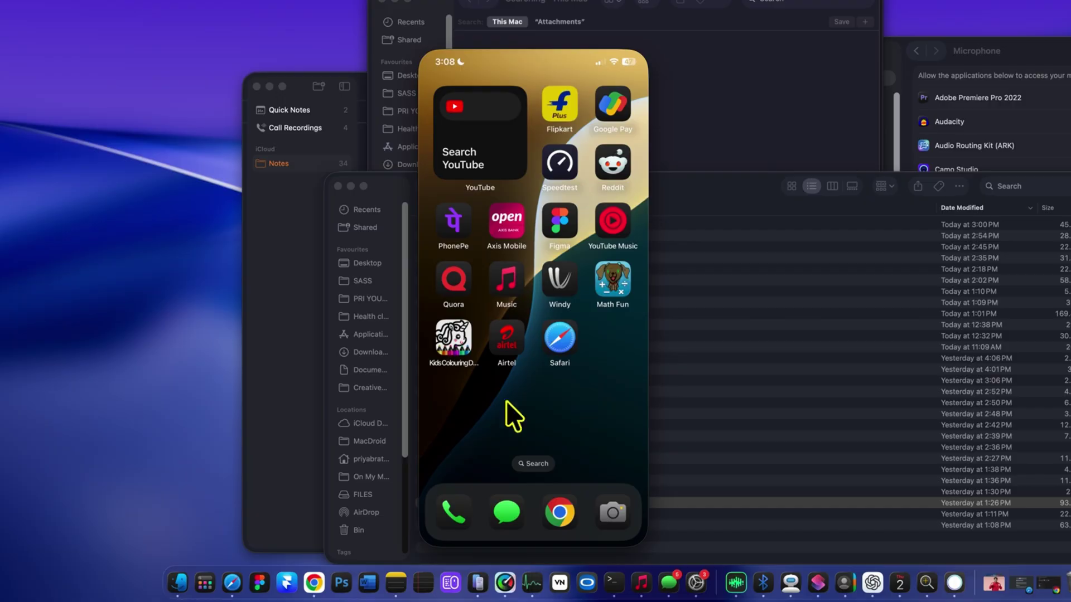
click(535, 463)
text(inshot)
key(Return)
click(463, 347)
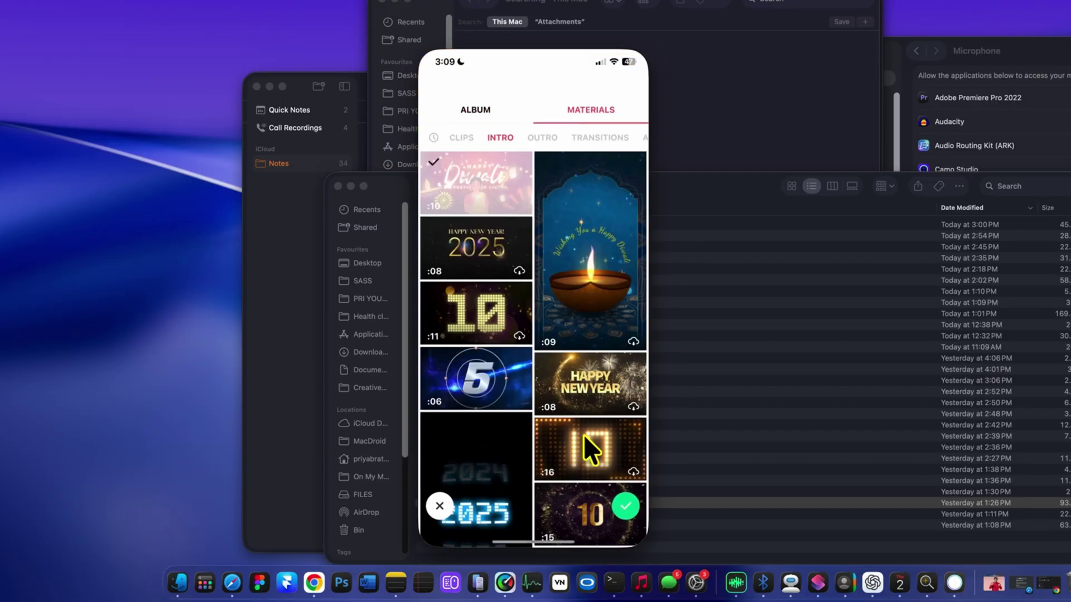
click(485, 312)
click(625, 506)
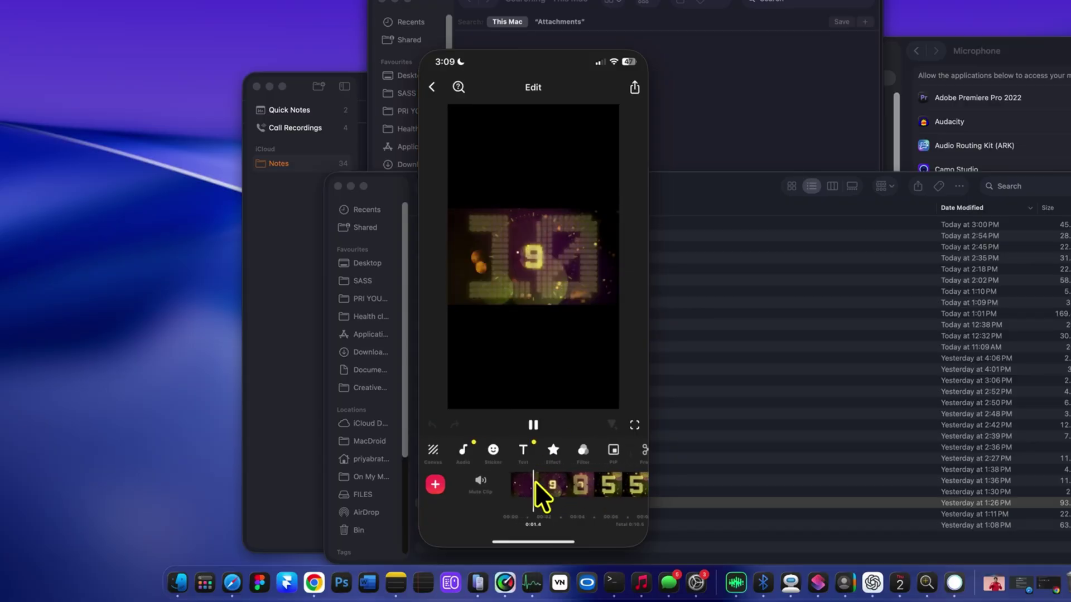
- Add the Countdown sound effect from the popular sound effects to the clip
click(550, 443)
click(488, 415)
click(503, 304)
click(431, 230)
click(539, 306)
click(548, 331)
click(555, 233)
click(459, 326)
click(629, 257)
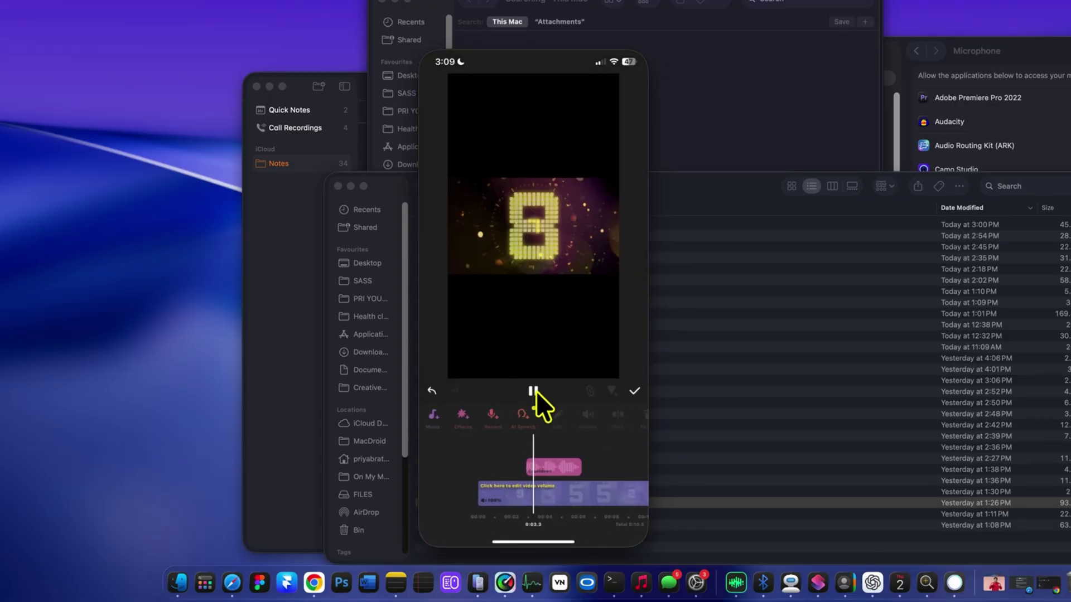
click(533, 391)
- Add an 'ihone' text caption with a yellow label style to the video
click(488, 416)
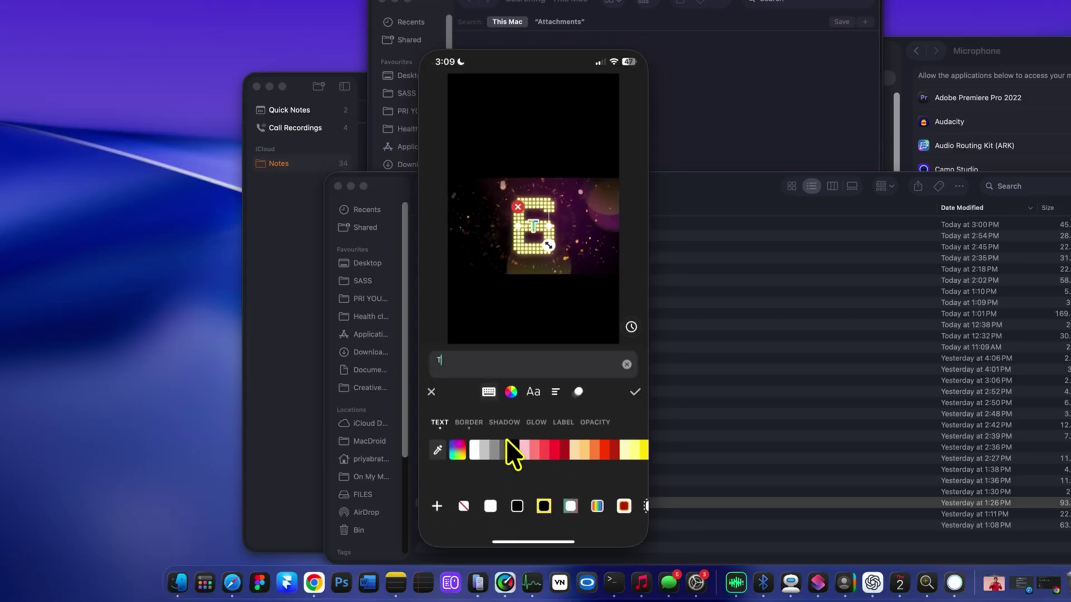
text(ihone)
click(527, 505)
click(580, 392)
click(633, 391)
click(634, 391)
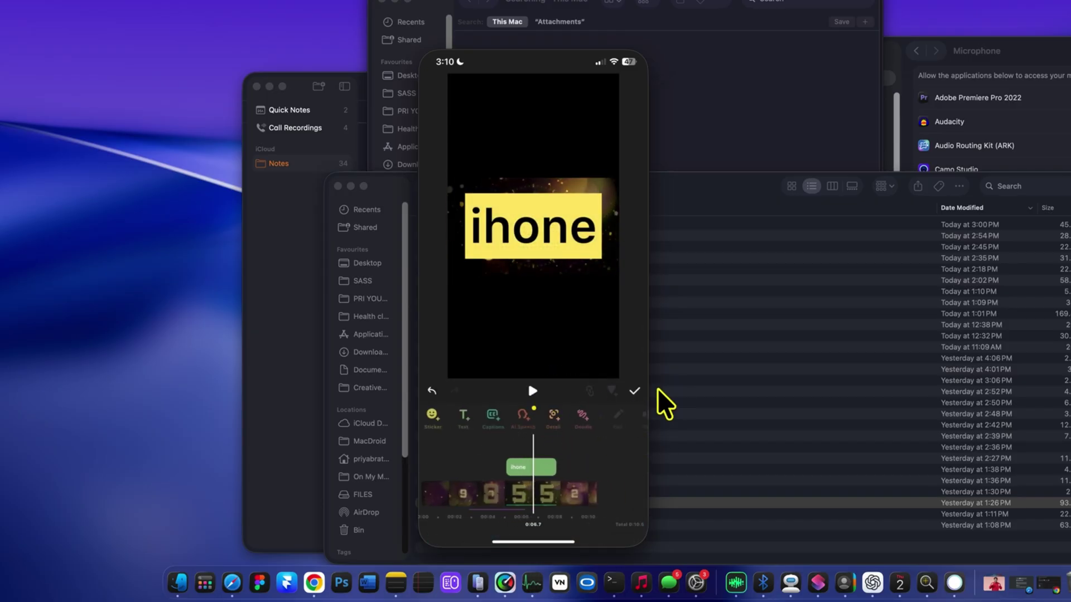
- Return the mirrored iPhone to its Home Screen via the app switcher
click(618, 45)
click(633, 43)
scroll(569, 298, left, 3)
click(617, 43)
scroll(467, 162, left, 3)
scroll(550, 435, right, 3)
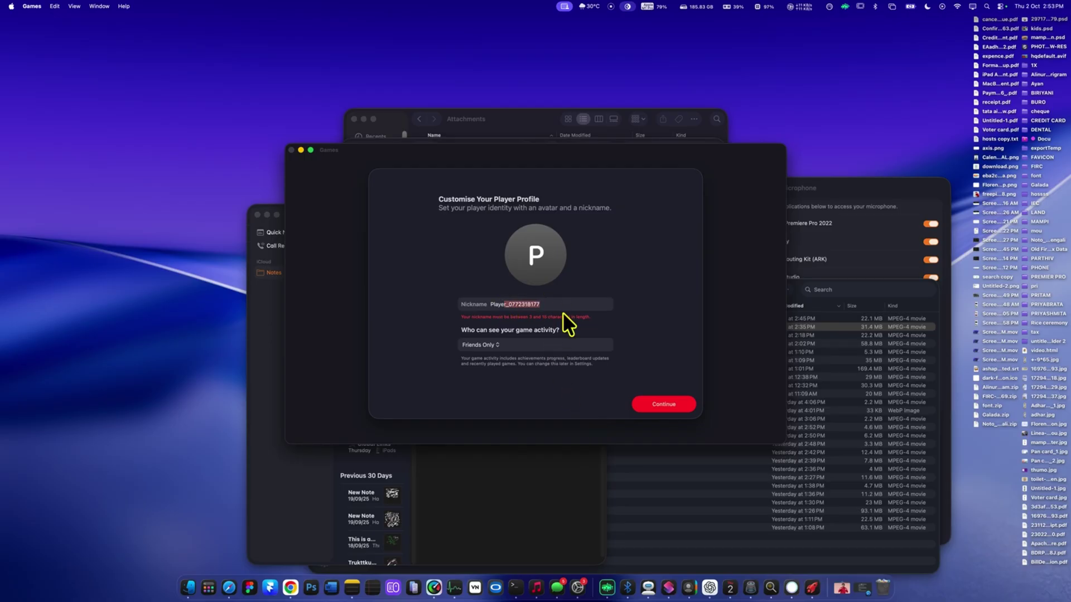
- Confirm the player profile and browse Arcade's Enjoy With No Ads game list
click(664, 404)
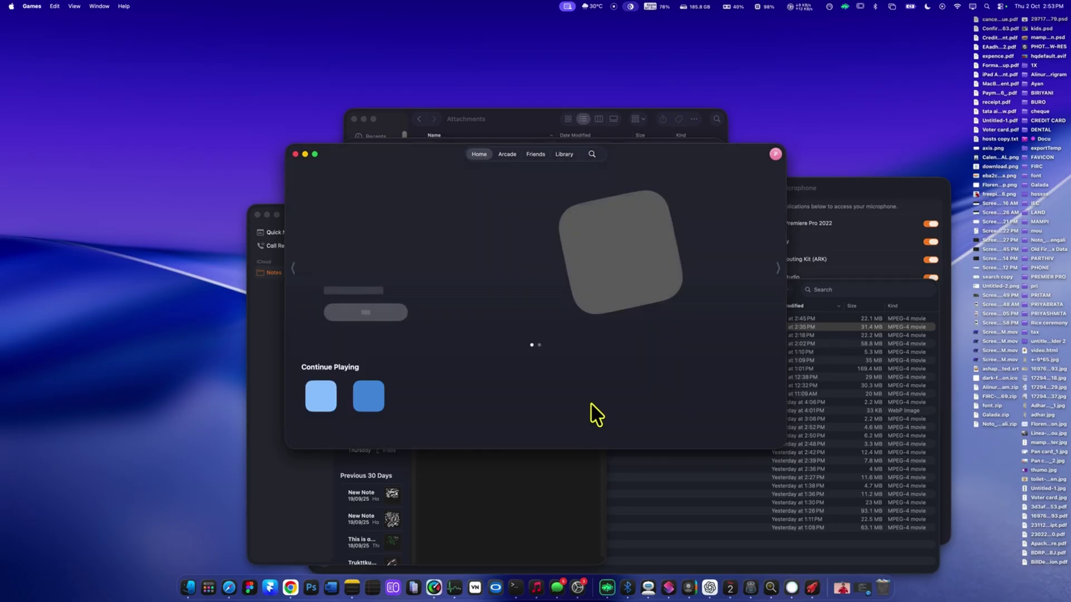
click(507, 154)
scroll(491, 257, down, 10)
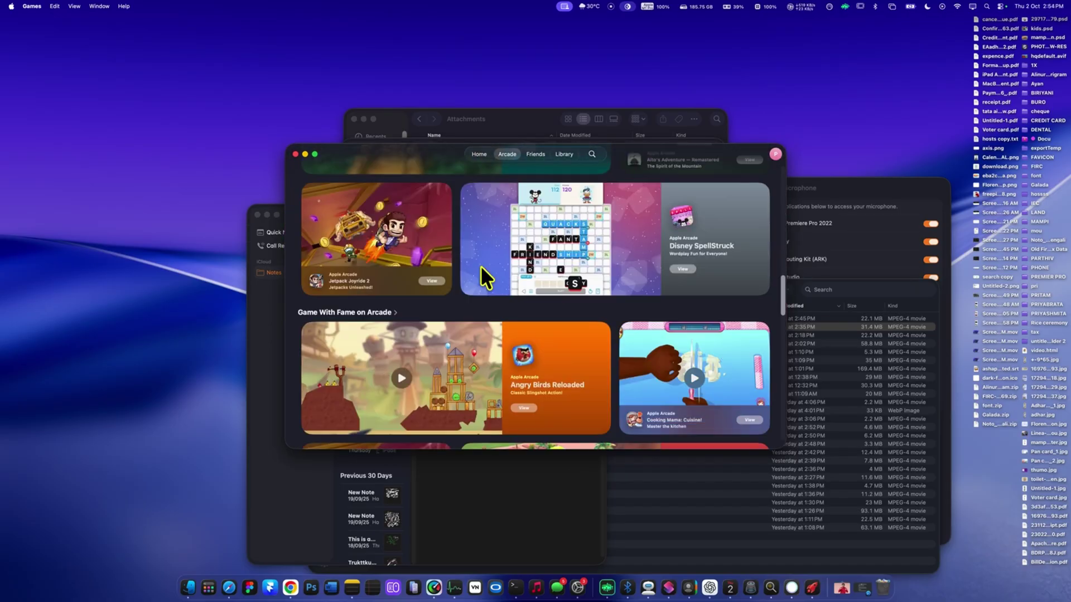
scroll(391, 267, up, 8)
click(334, 271)
scroll(466, 289, down, 10)
scroll(467, 290, down, 5)
- Search games for 'car simple' and view Extreme Road Trip 2's details
click(592, 154)
text(car)
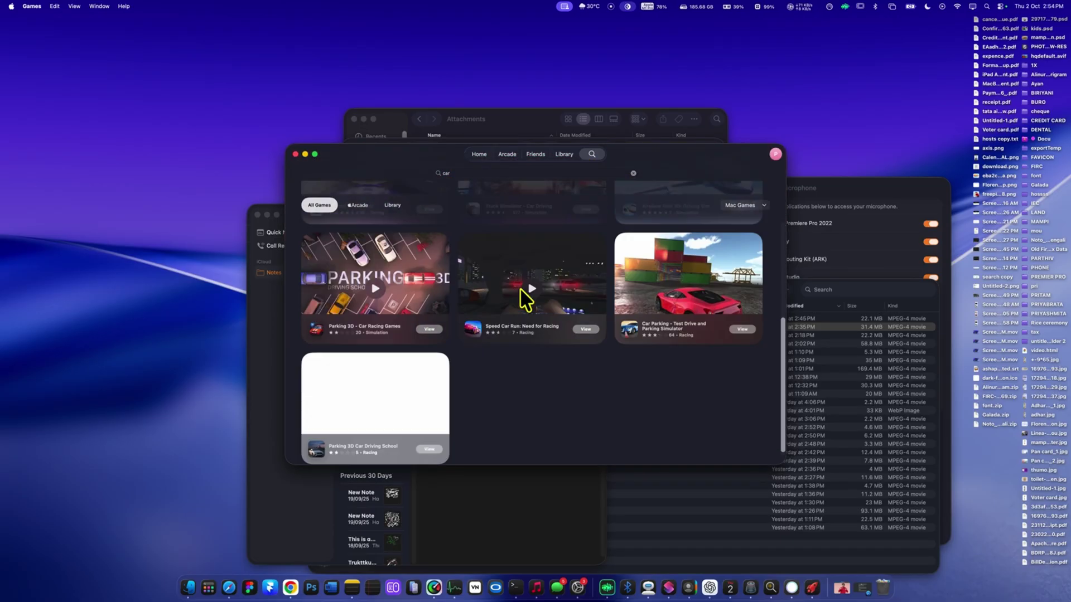
click(552, 173)
key(Return)
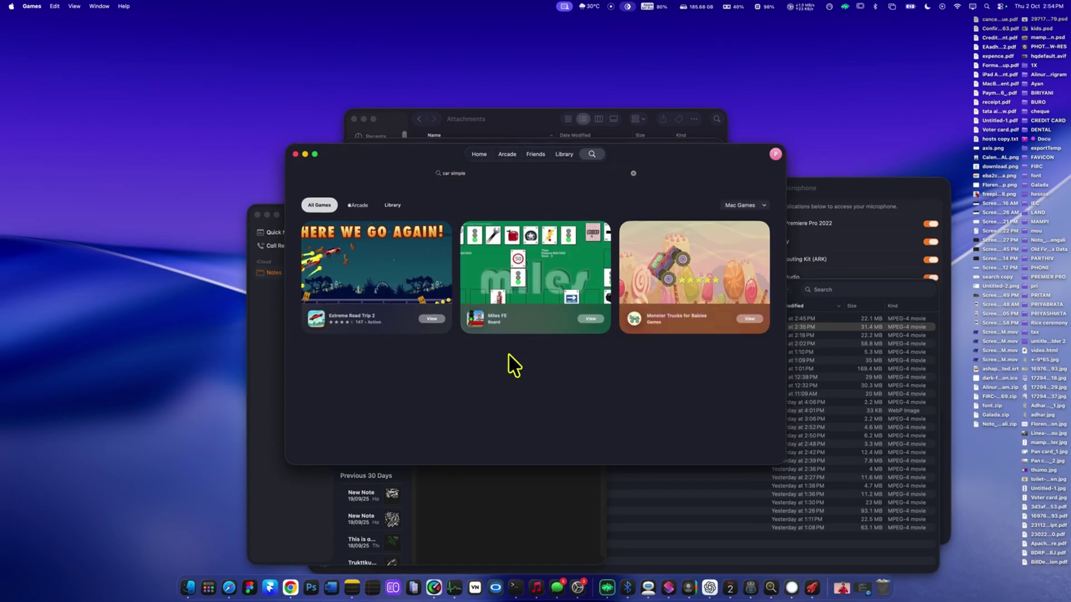
click(391, 335)
key(super+bracketleft)
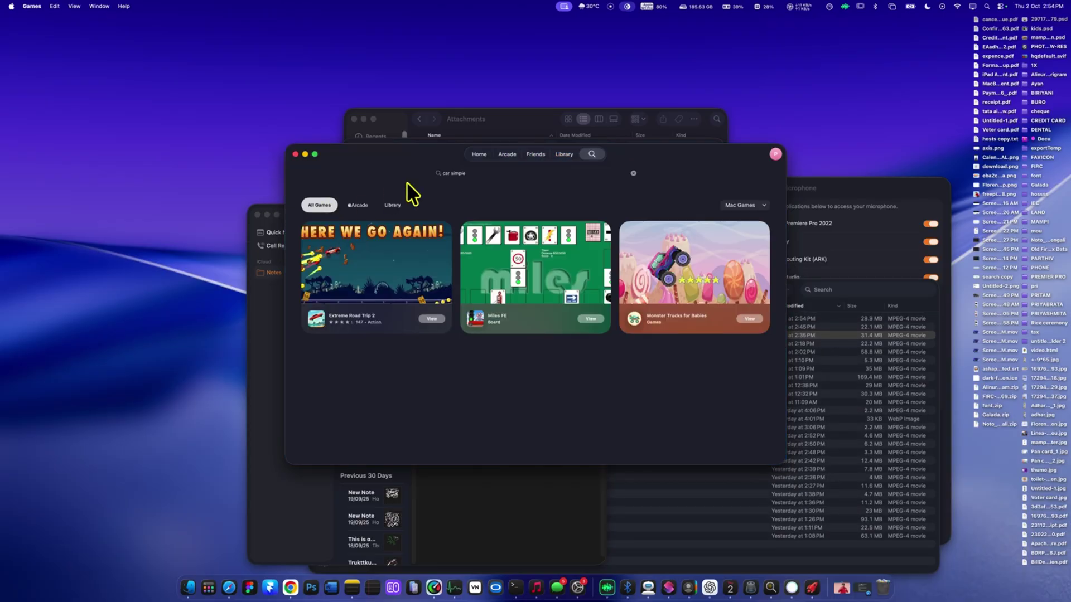
- Open Crossy Road from the Games home page, choose Get, and cancel the sign-in
key(super+2)
scroll(436, 314, down, 5)
key(super+1)
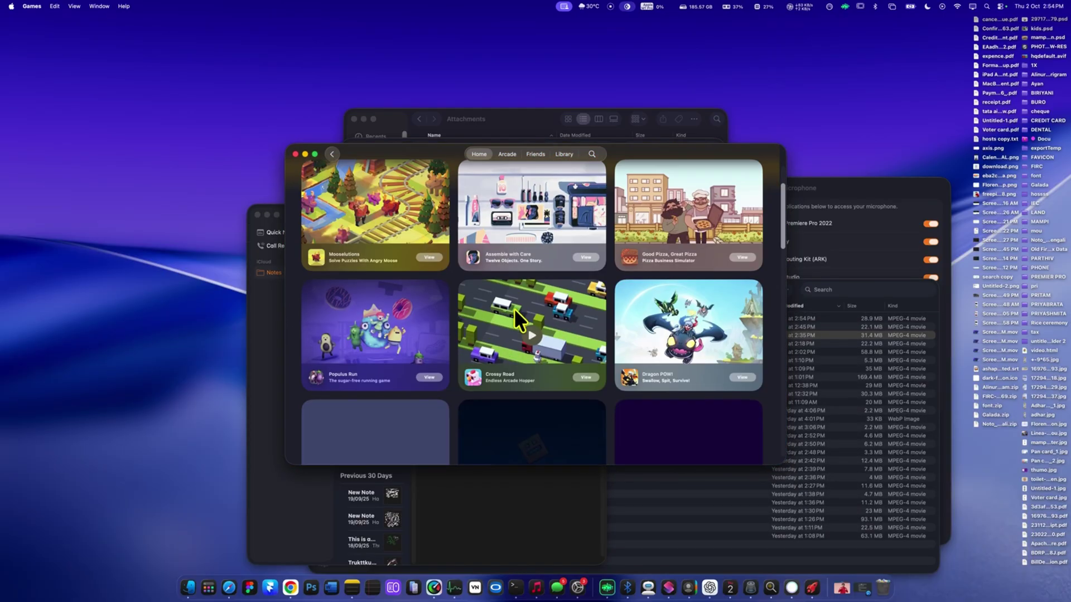
click(548, 300)
click(545, 240)
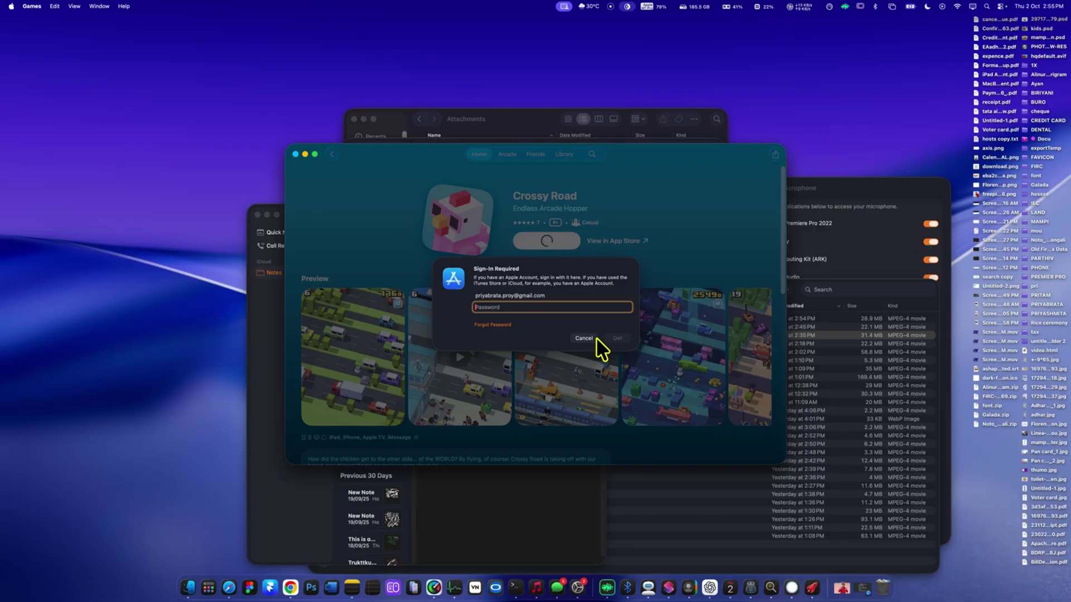
click(583, 337)
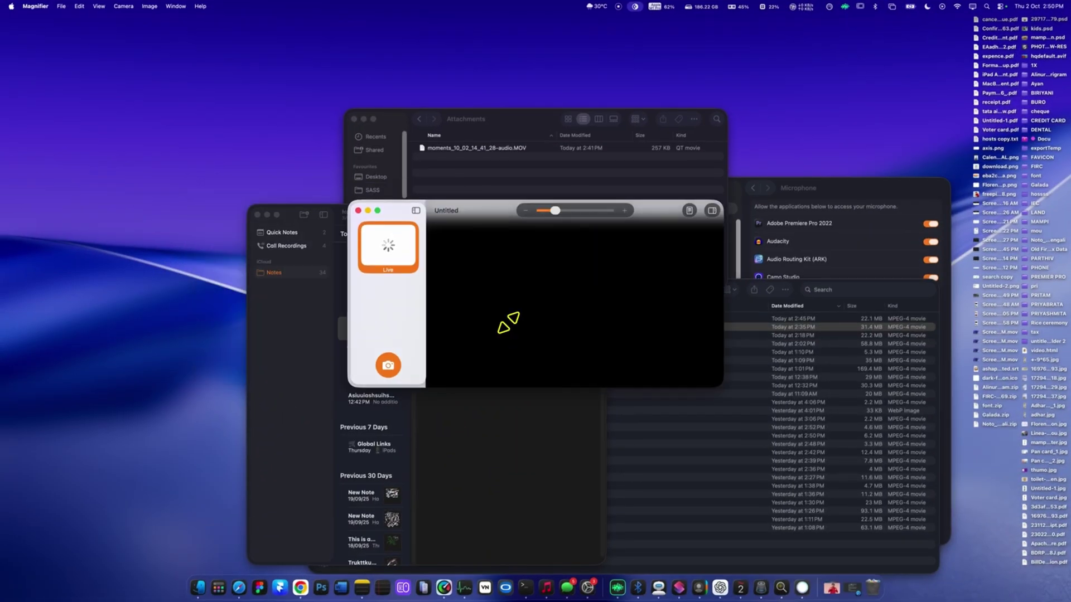
- Use the iPhone camera in Magnifier and turn on Reader to read the tablet strip's text
click(142, 61)
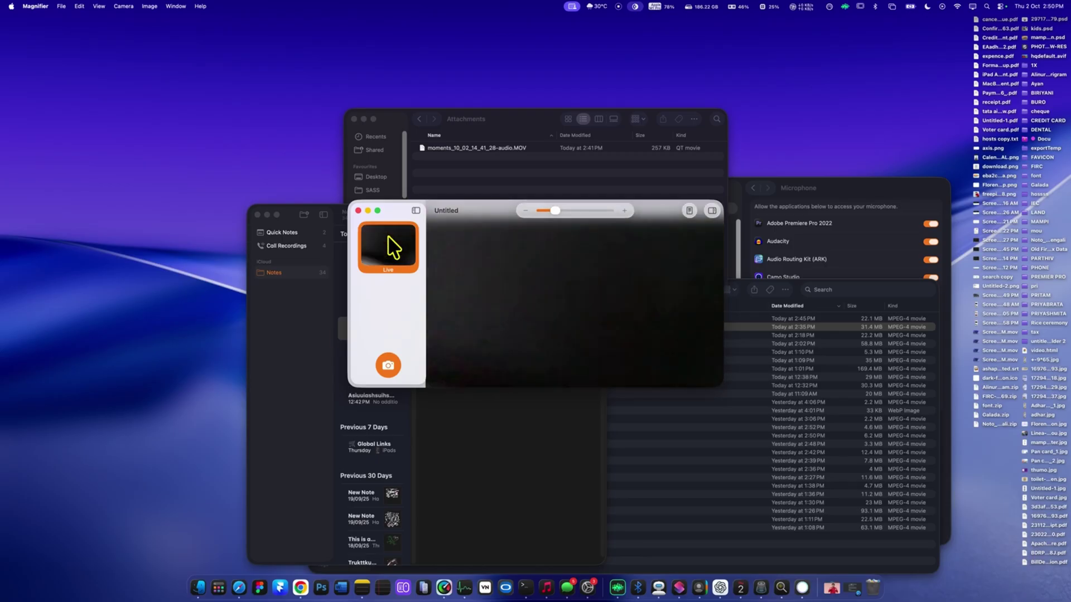
click(689, 210)
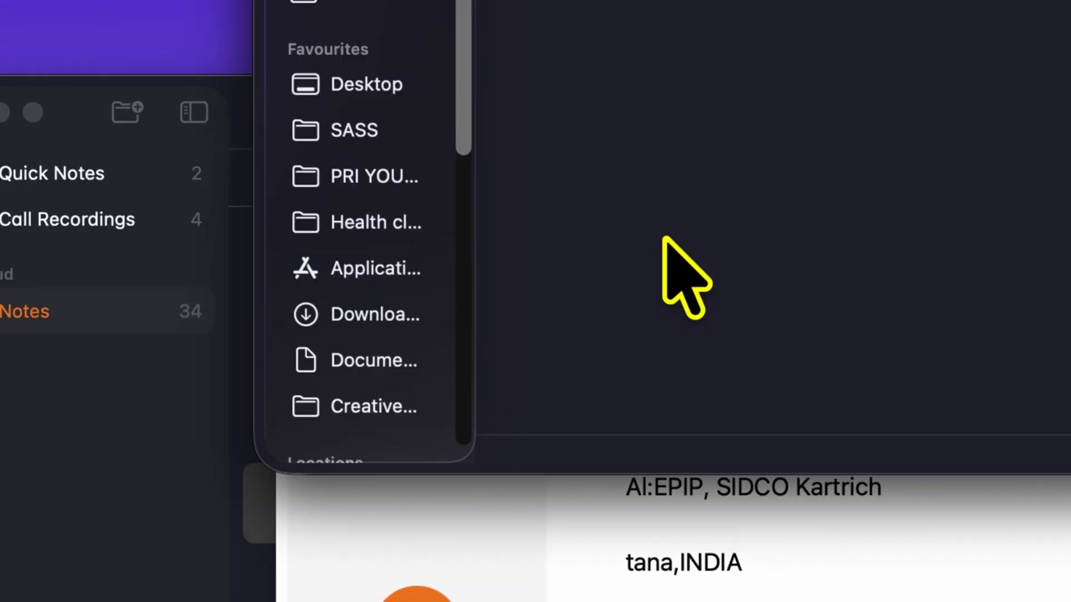
click(600, 535)
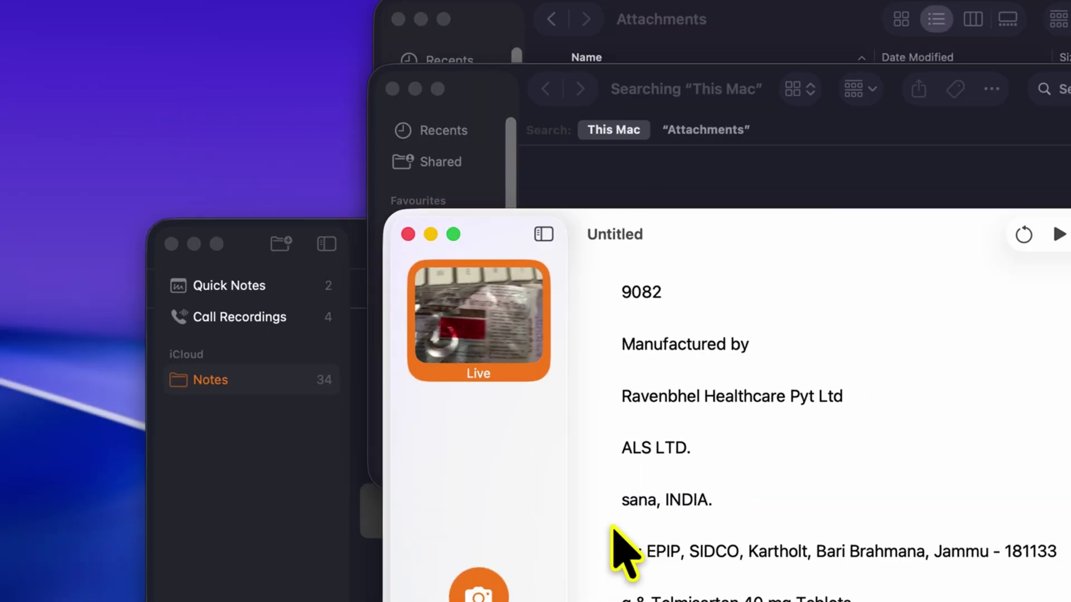